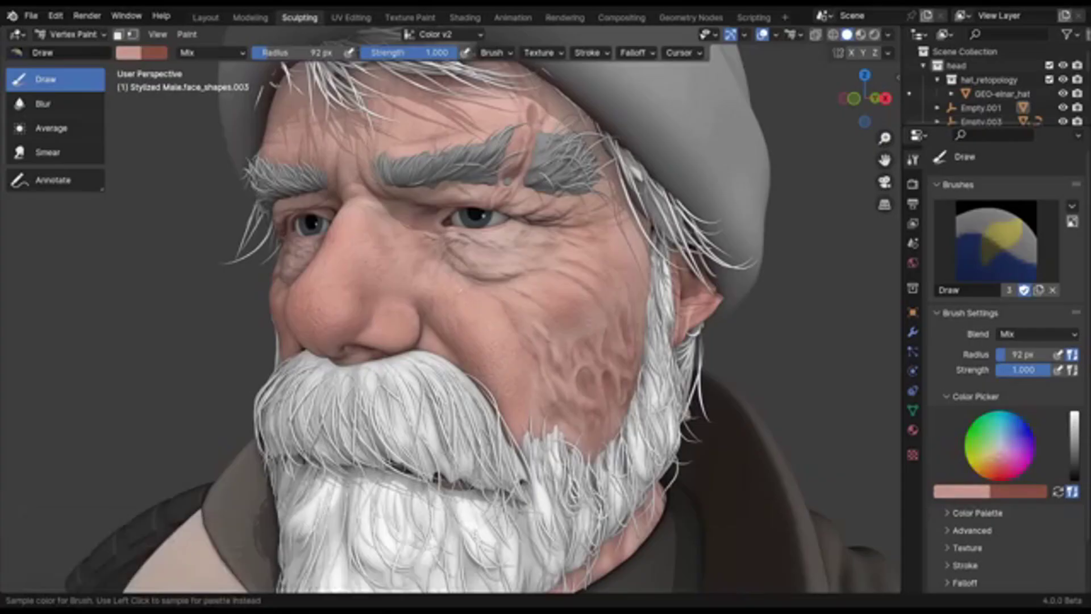
{"action": "key", "text": "ctrl+x"}
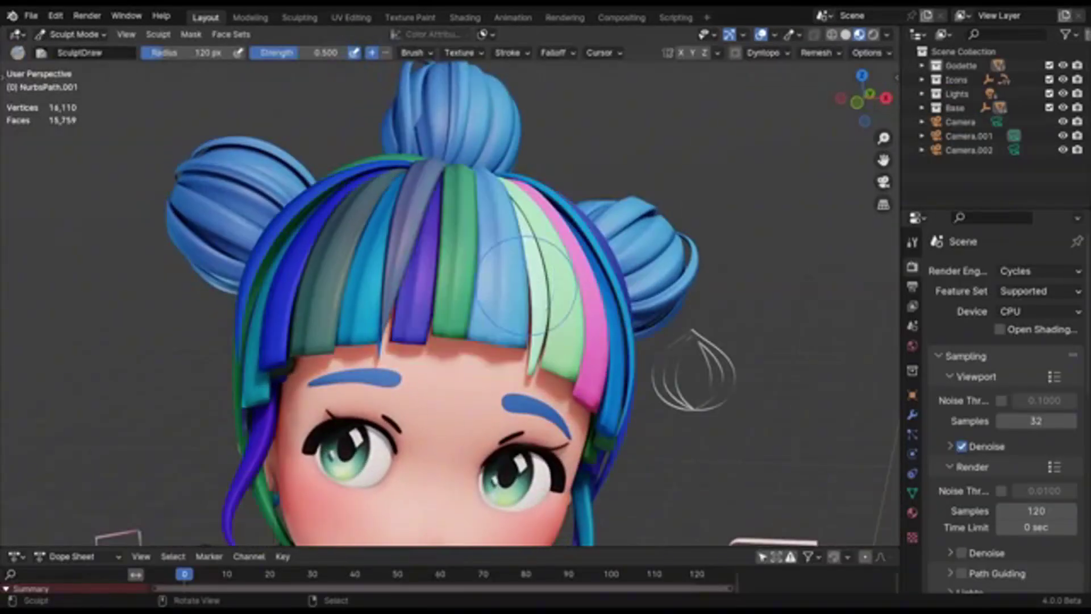
{"action": "key", "text": "h"}
{"action": "key", "text": "alt+w"}
{"action": "key", "text": "shift+h"}
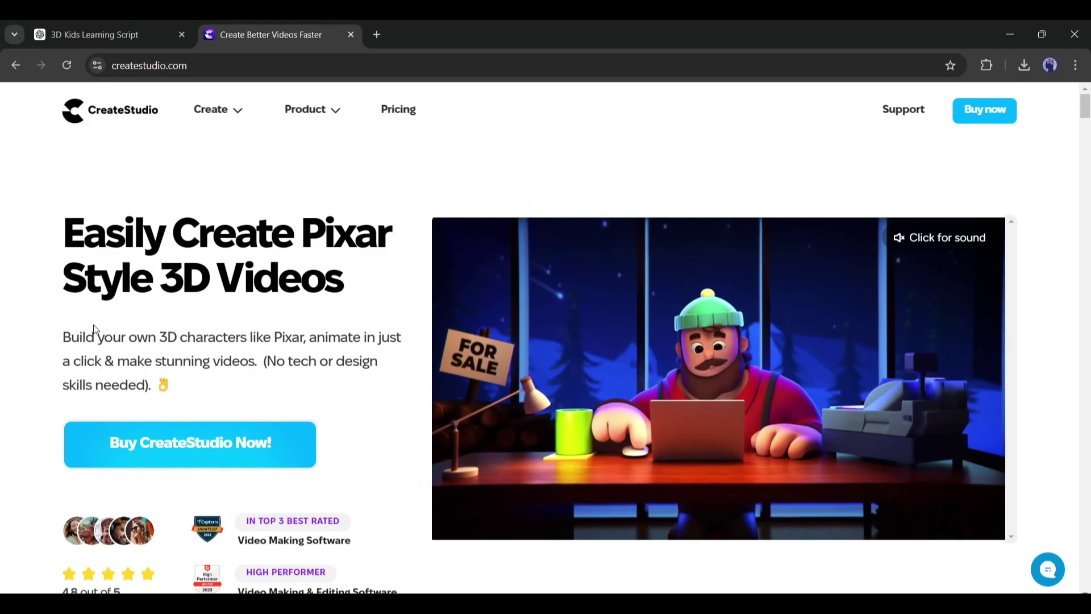
Step: Look through the 3D character and video-building features on the CreateStudio website
{"action": "scroll", "coordinate": [95, 330], "scroll_direction": "down", "scroll_amount": 1}
{"action": "scroll", "coordinate": [95, 329], "scroll_direction": "down", "scroll_amount": 10}
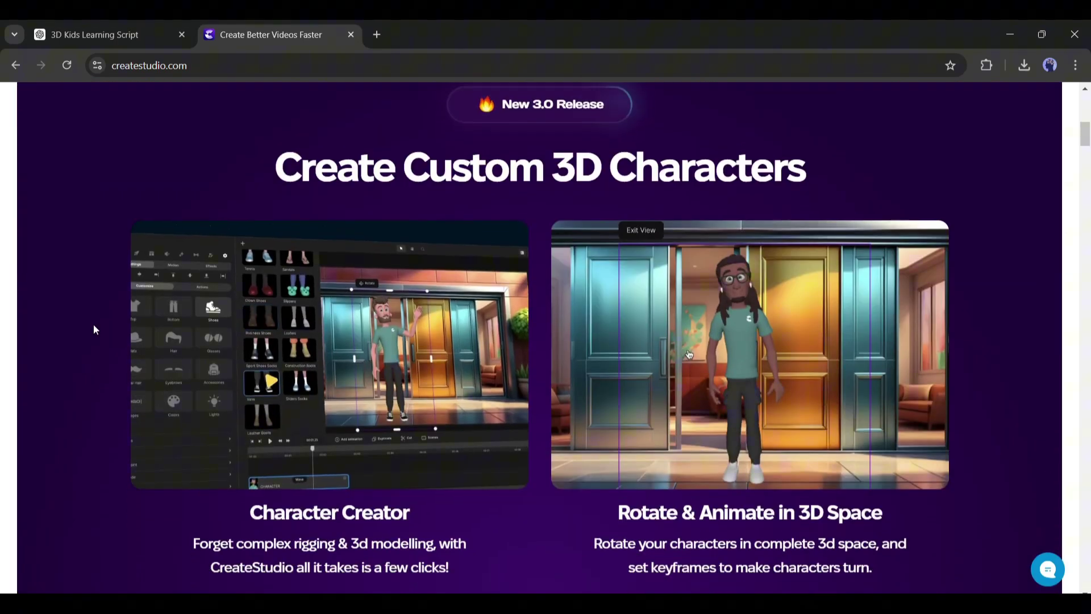
{"action": "scroll", "coordinate": [95, 330], "scroll_direction": "down", "scroll_amount": 10}
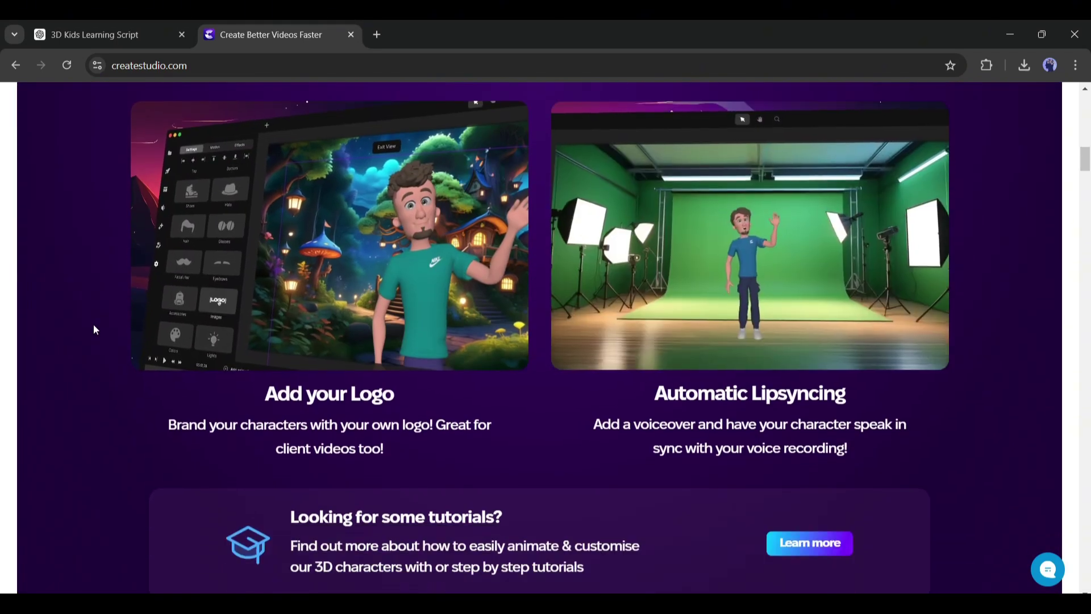
{"action": "scroll", "coordinate": [95, 330], "scroll_direction": "down", "scroll_amount": 12}
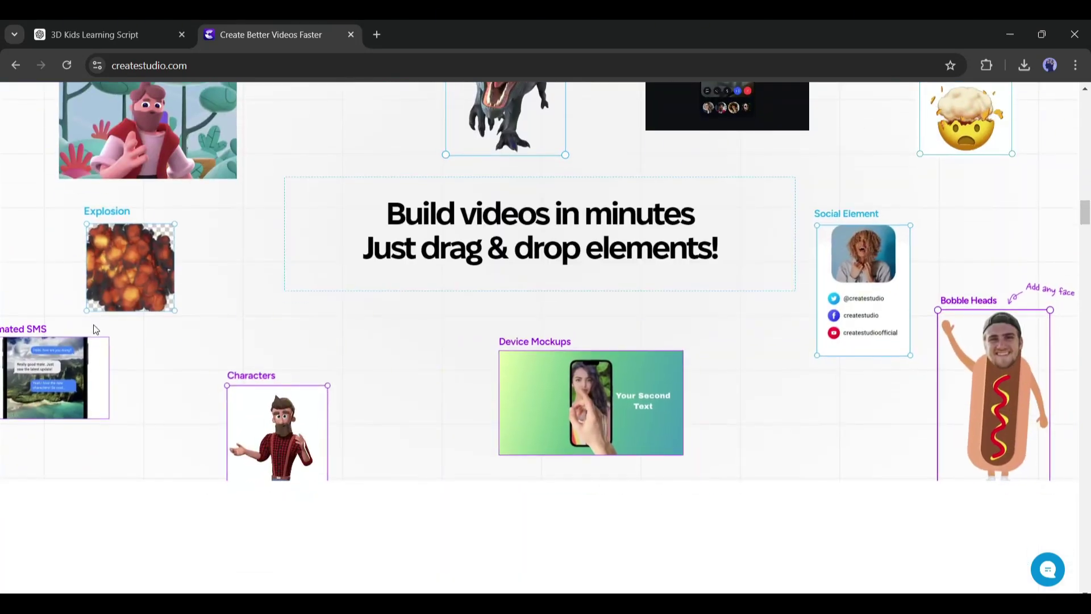
{"action": "scroll", "coordinate": [95, 329], "scroll_direction": "down", "scroll_amount": 8}
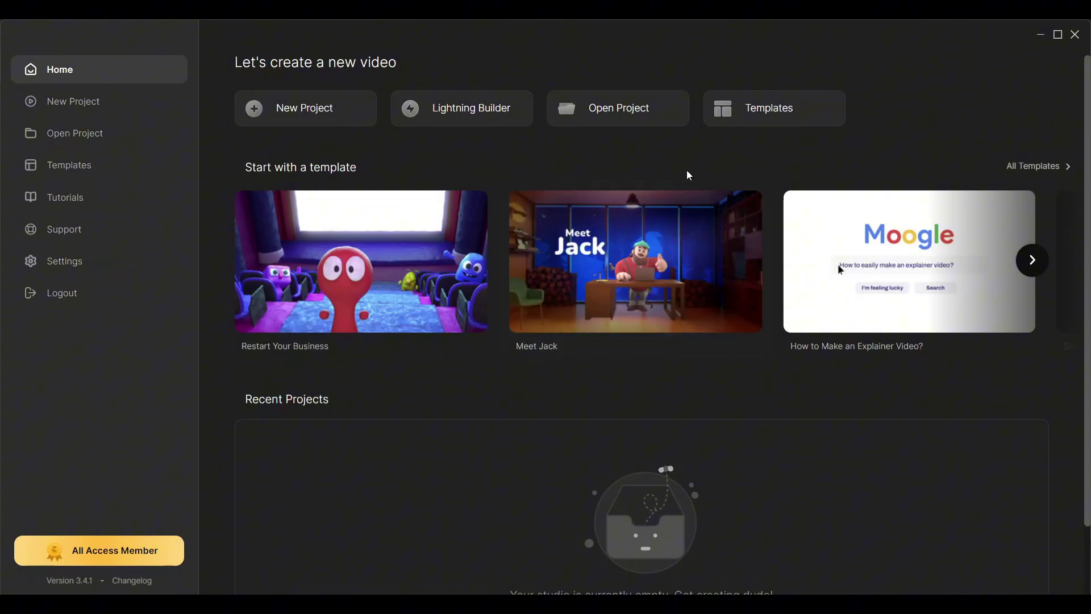
Step: Switch to the CreateStudio application and browse the starter templates on its home screen
{"action": "mouse_move", "coordinate": [683, 247]}
{"action": "scroll", "coordinate": [683, 247], "scroll_direction": "down", "scroll_amount": 2}
{"action": "scroll", "coordinate": [645, 285], "scroll_direction": "up", "scroll_amount": 2}
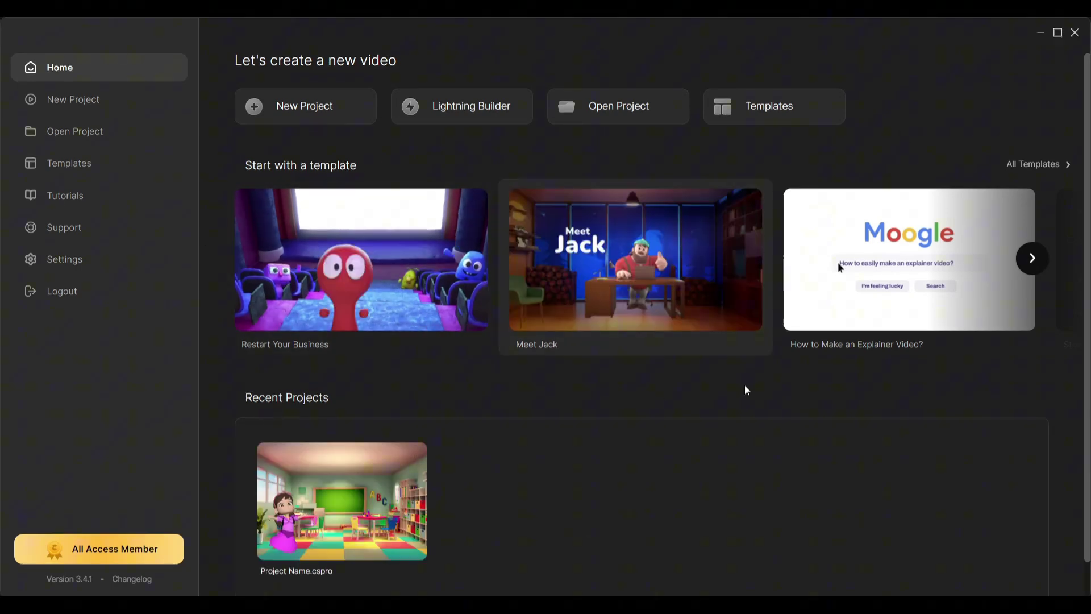
{"action": "left_click", "coordinate": [1033, 259]}
{"action": "left_click", "coordinate": [1033, 259]}
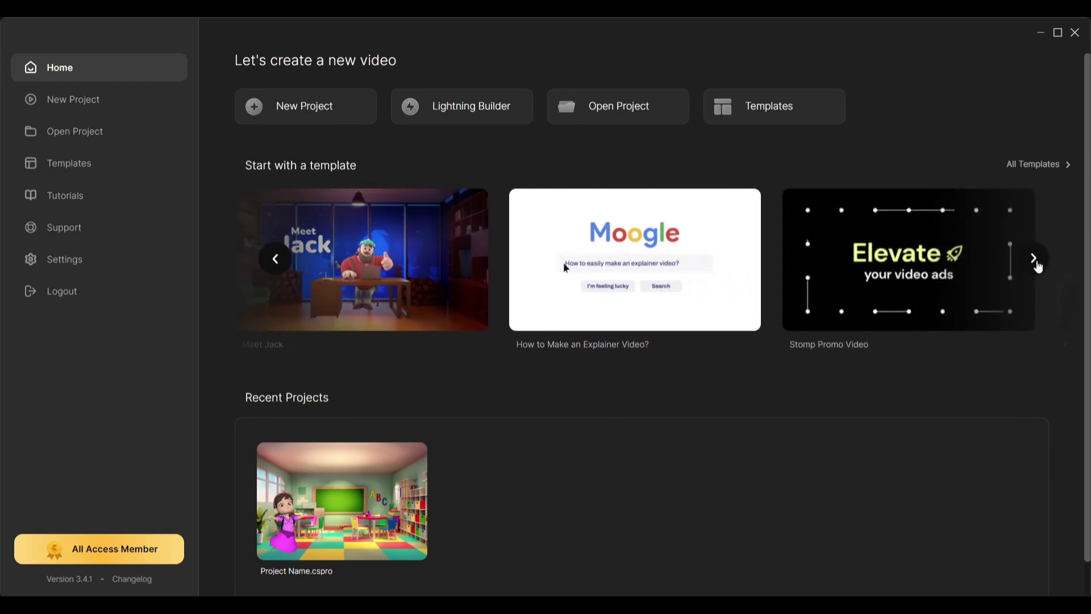
{"action": "left_click", "coordinate": [1033, 259]}
{"action": "left_click", "coordinate": [1034, 259]}
{"action": "left_click", "coordinate": [1034, 259]}
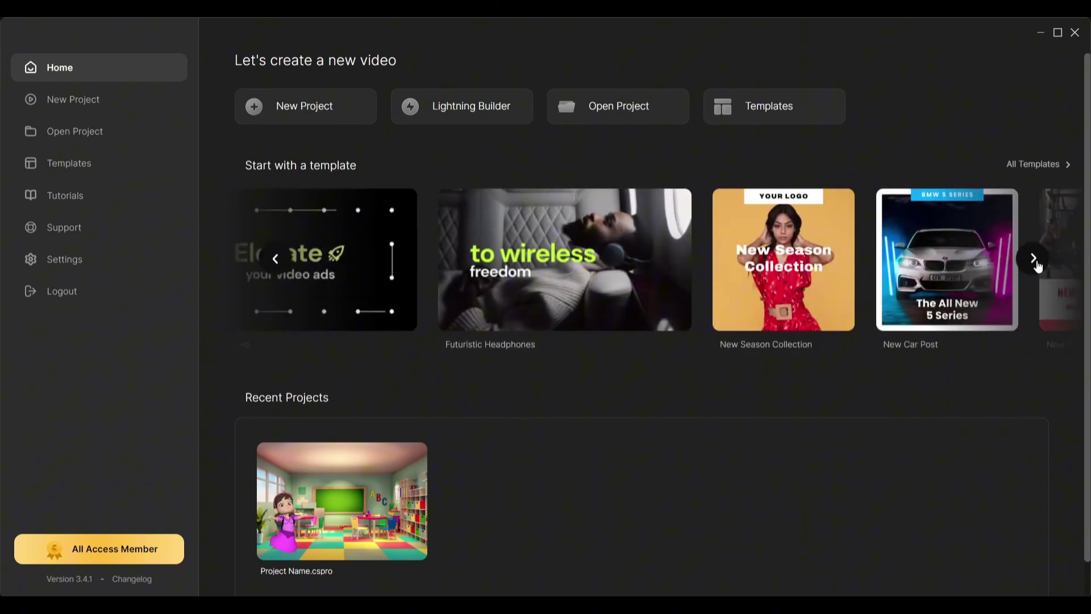
{"action": "left_click", "coordinate": [1033, 259]}
{"action": "left_click", "coordinate": [1033, 260]}
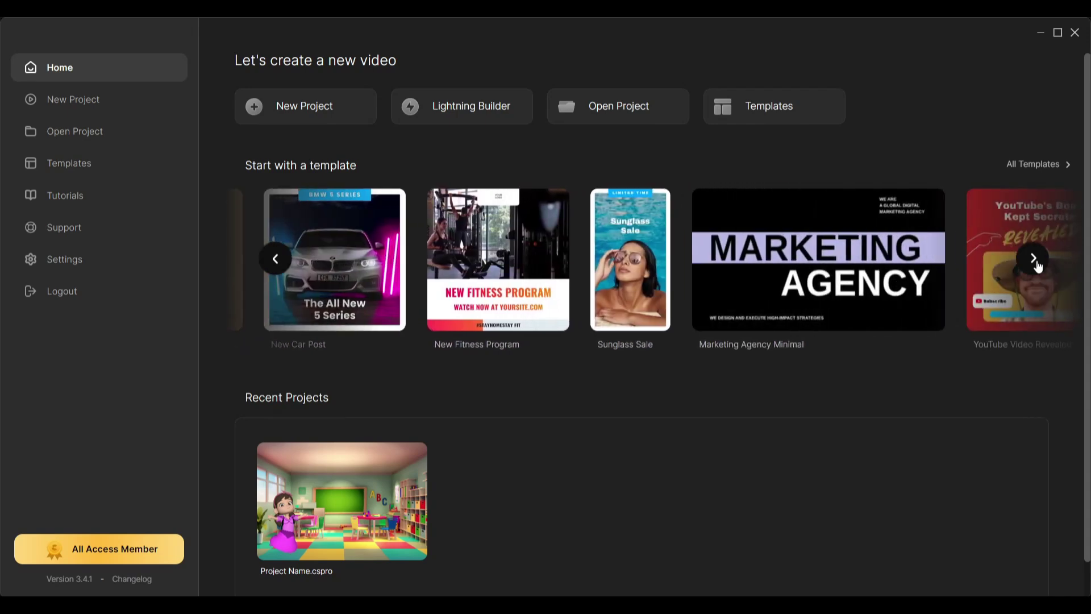
{"action": "left_click", "coordinate": [1033, 259]}
{"action": "left_click", "coordinate": [1034, 259]}
{"action": "left_click", "coordinate": [1033, 259]}
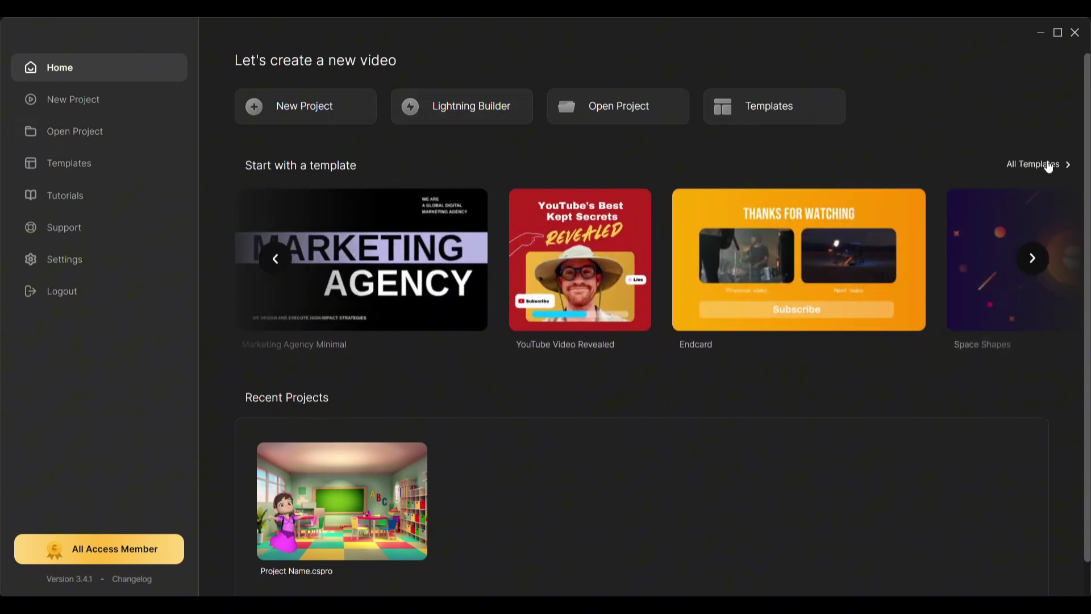
Step: Open the full template library and look through its categories, from Character Explainer to Other
{"action": "left_click", "coordinate": [1049, 166]}
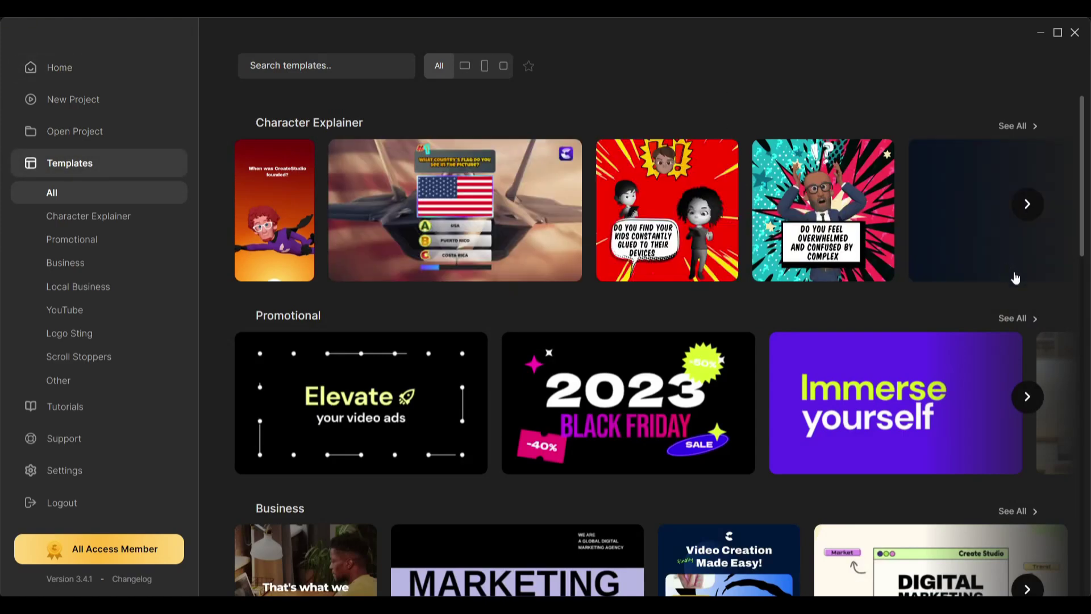
{"action": "scroll", "coordinate": [1016, 278], "scroll_direction": "down", "scroll_amount": 10}
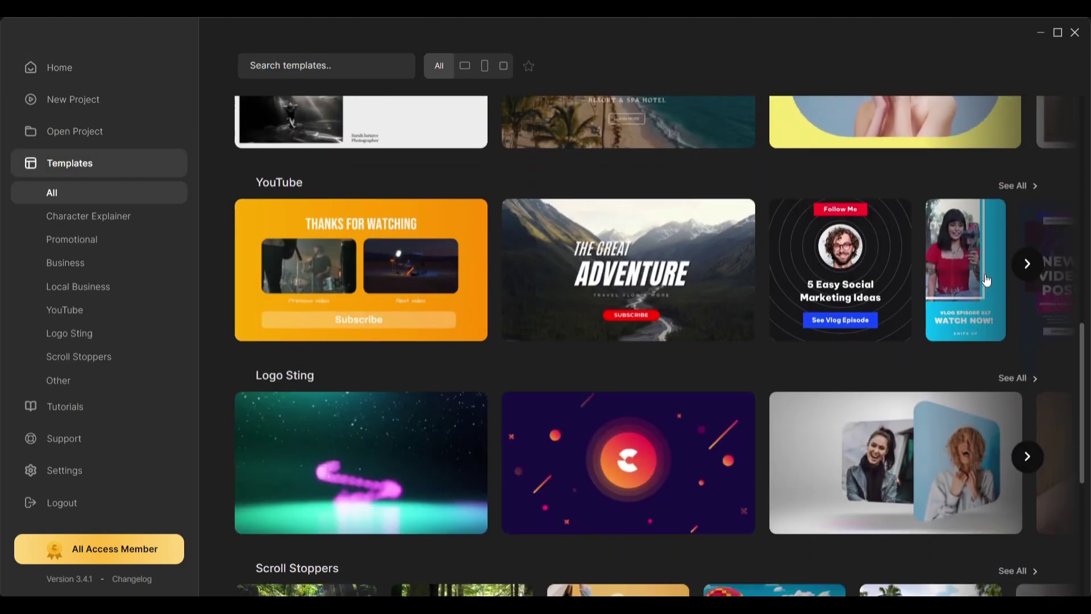
{"action": "scroll", "coordinate": [986, 280], "scroll_direction": "down", "scroll_amount": 6}
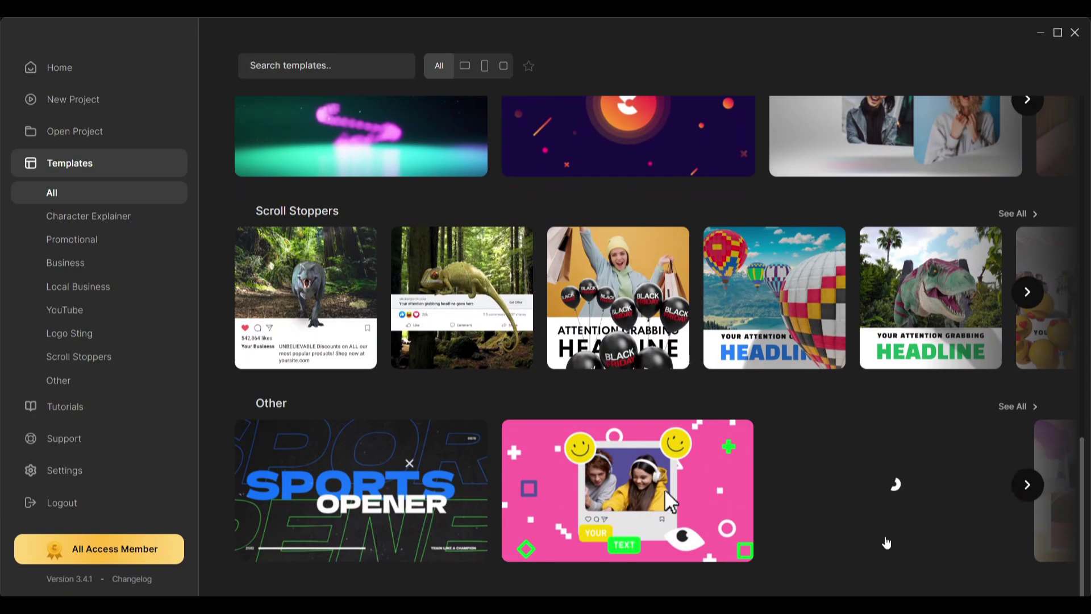
{"action": "scroll", "coordinate": [887, 542], "scroll_direction": "up", "scroll_amount": 15}
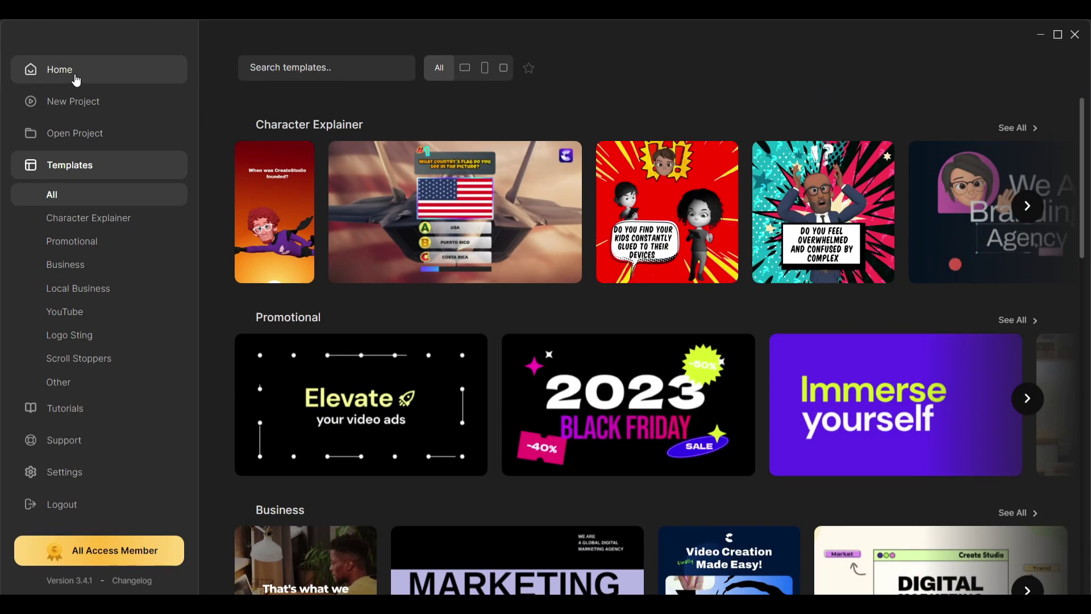
Step: Start a Lightning Builder video with the Standard 16:9 ratio and the Jack style
{"action": "left_click", "coordinate": [77, 80]}
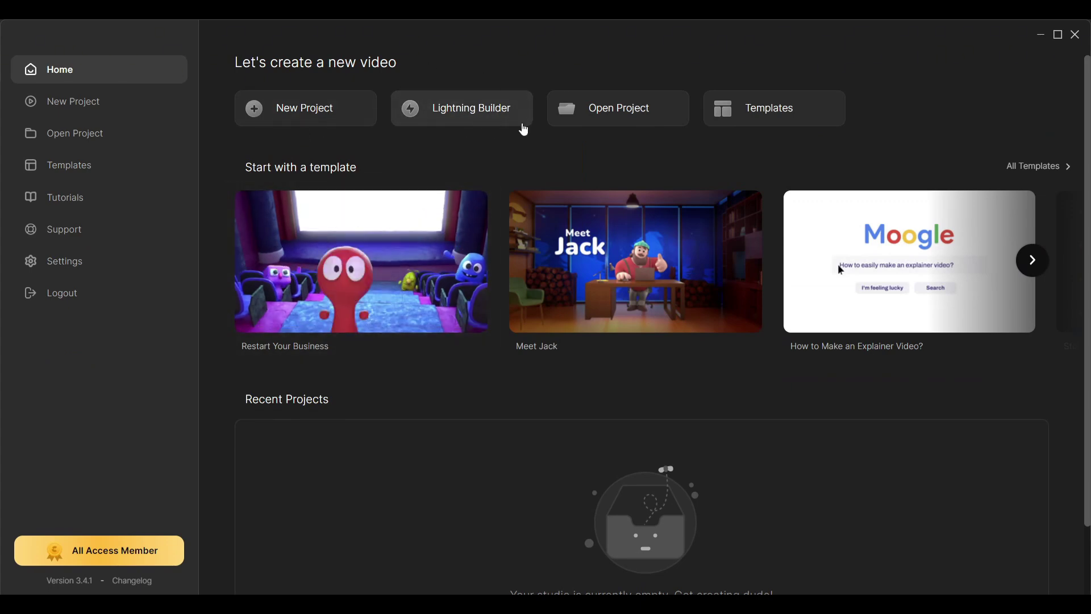
{"action": "left_click", "coordinate": [478, 110]}
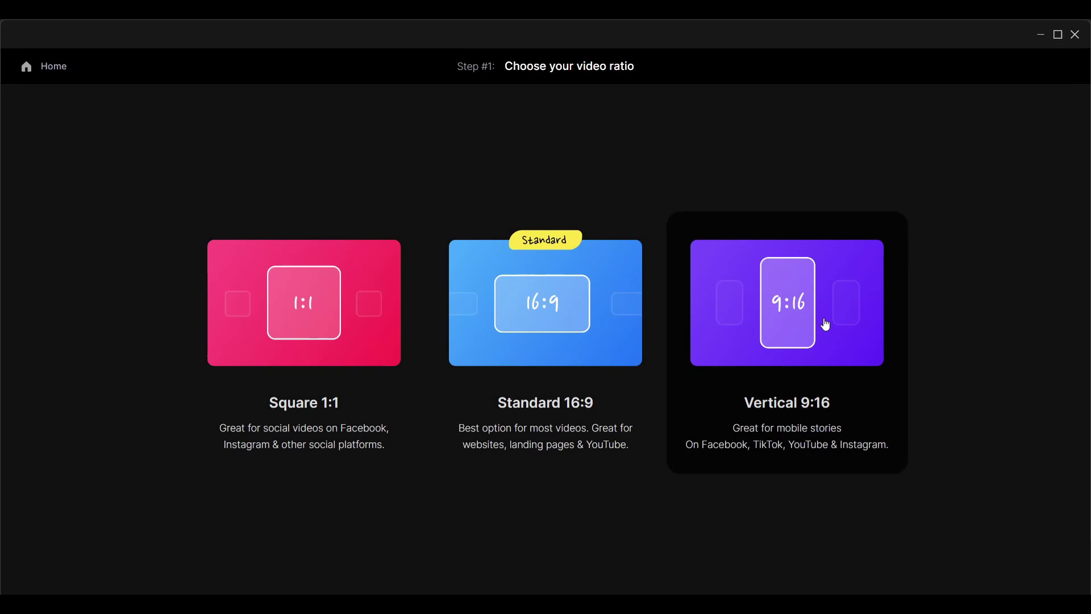
{"action": "left_click", "coordinate": [566, 321]}
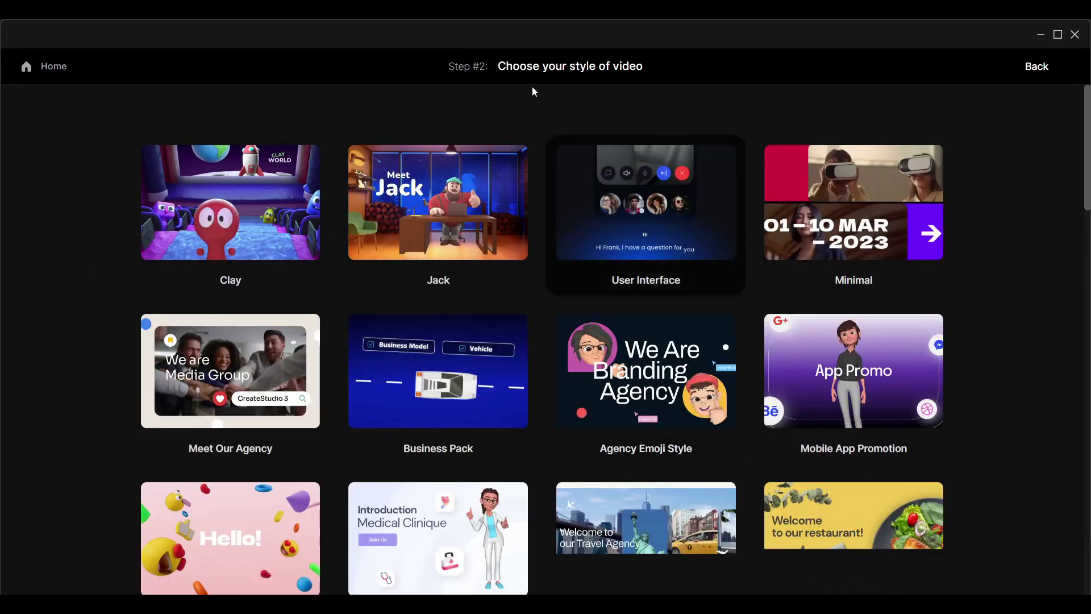
{"action": "left_click", "coordinate": [434, 197]}
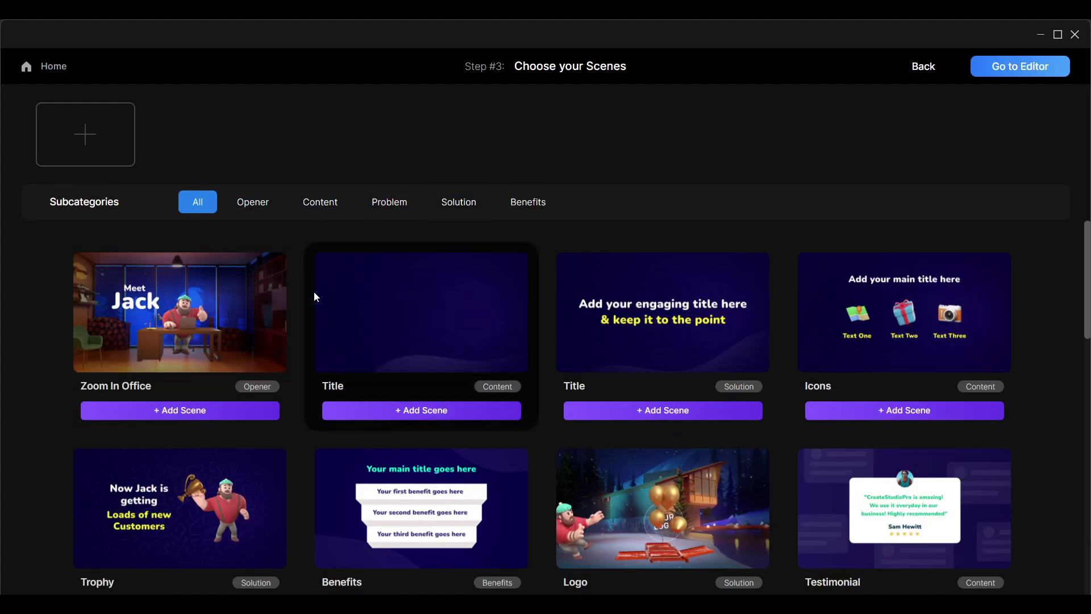
Step: Add the Zoom In Office, Office and On Computer scenes to the Lightning Builder video
{"action": "scroll", "coordinate": [451, 407], "scroll_direction": "down", "scroll_amount": 6}
{"action": "scroll", "coordinate": [449, 407], "scroll_direction": "up", "scroll_amount": 7}
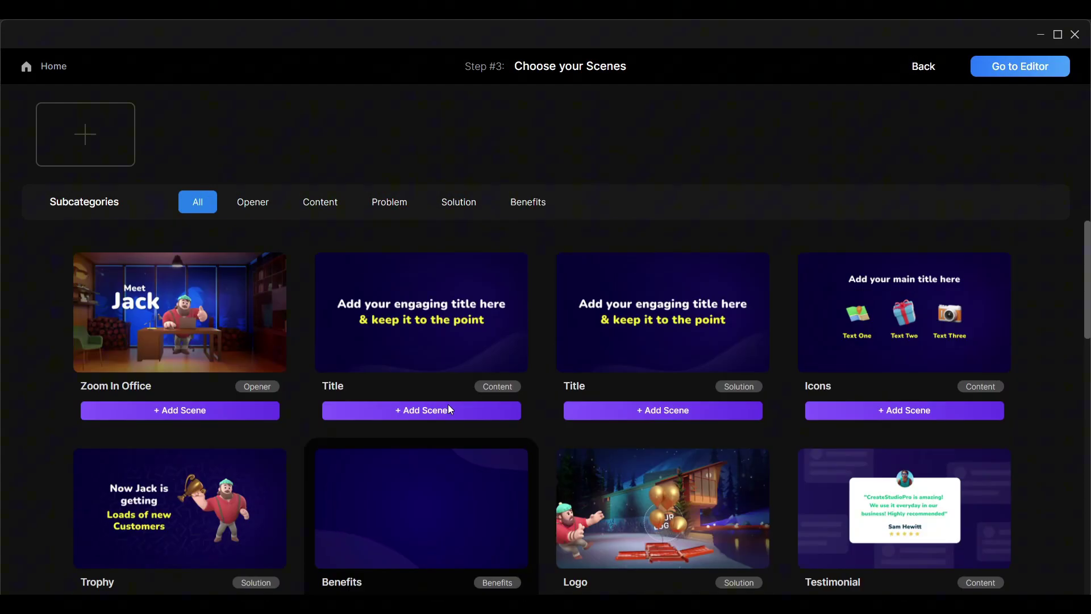
{"action": "scroll", "coordinate": [448, 404], "scroll_direction": "down", "scroll_amount": 2}
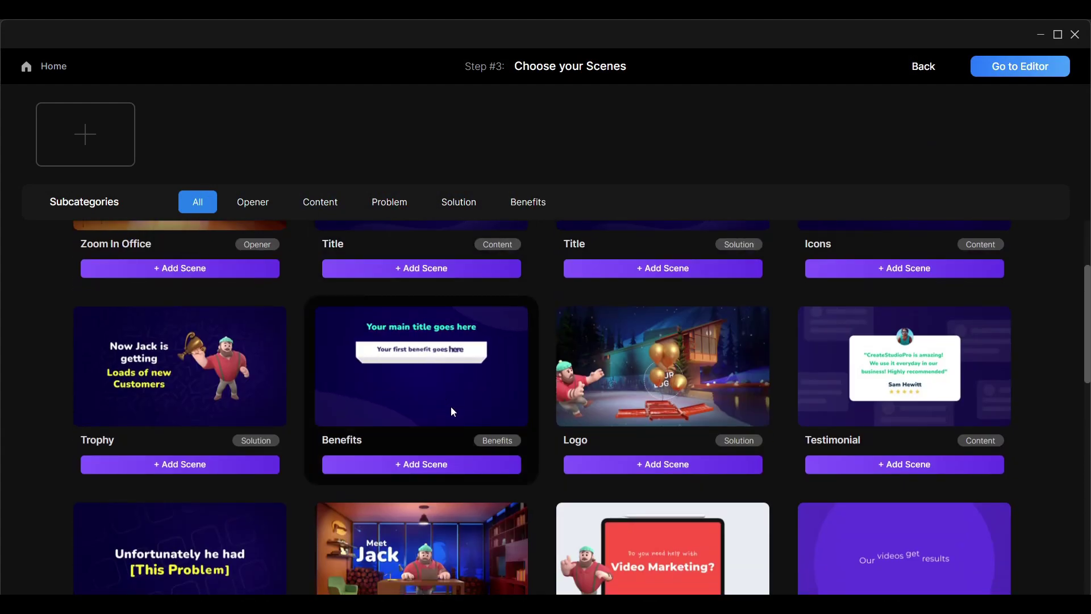
{"action": "scroll", "coordinate": [588, 465], "scroll_direction": "down", "scroll_amount": 2}
{"action": "scroll", "coordinate": [588, 464], "scroll_direction": "up", "scroll_amount": 2}
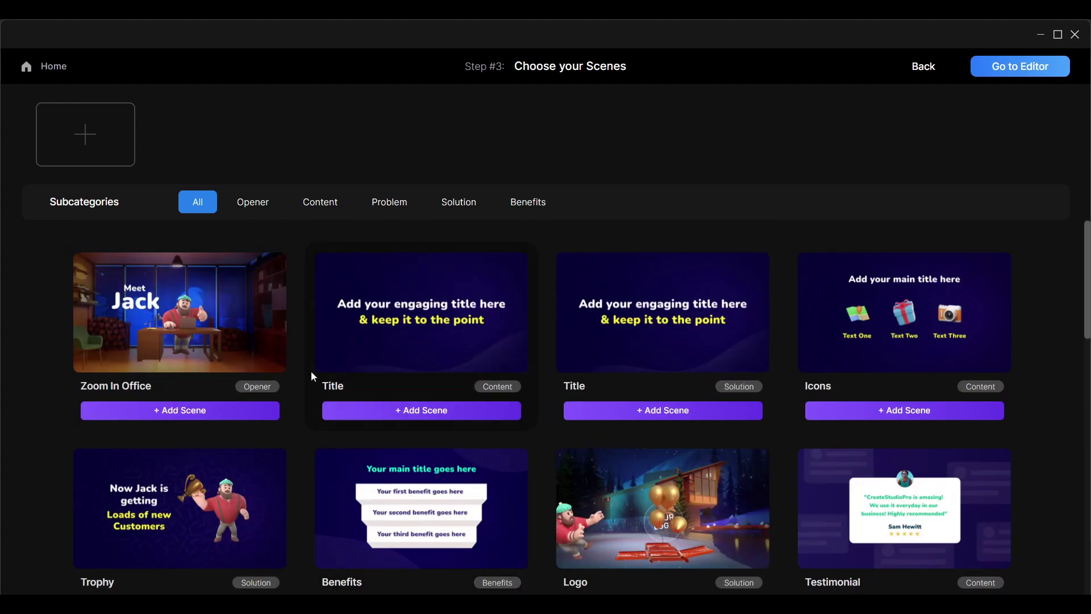
{"action": "left_click", "coordinate": [176, 410]}
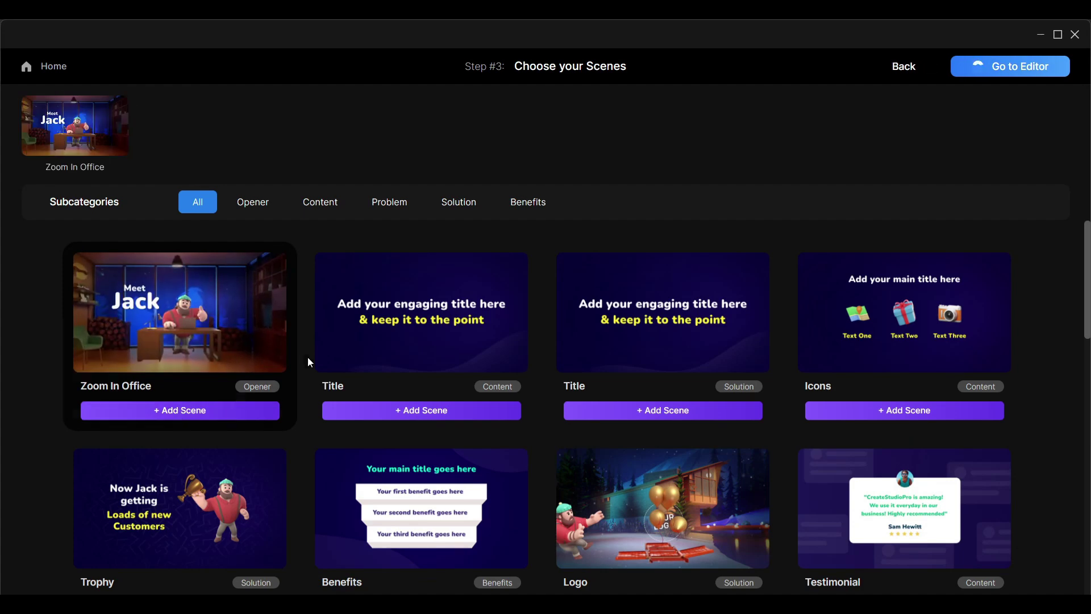
{"action": "scroll", "coordinate": [398, 426], "scroll_direction": "down", "scroll_amount": 4}
{"action": "left_click", "coordinate": [437, 449]}
{"action": "scroll", "coordinate": [418, 488], "scroll_direction": "down", "scroll_amount": 2}
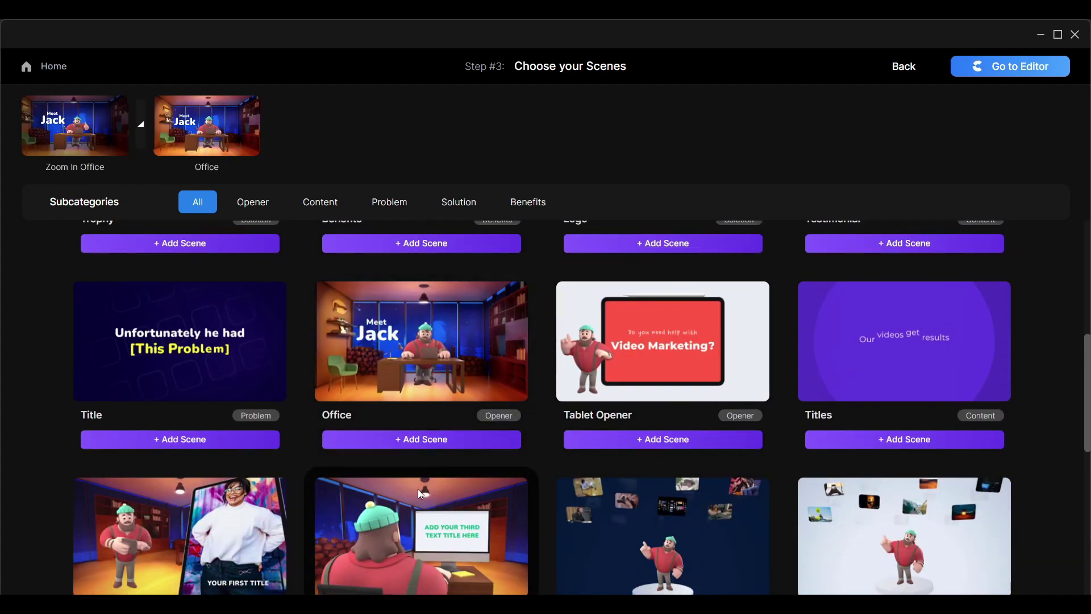
{"action": "left_click", "coordinate": [422, 502]}
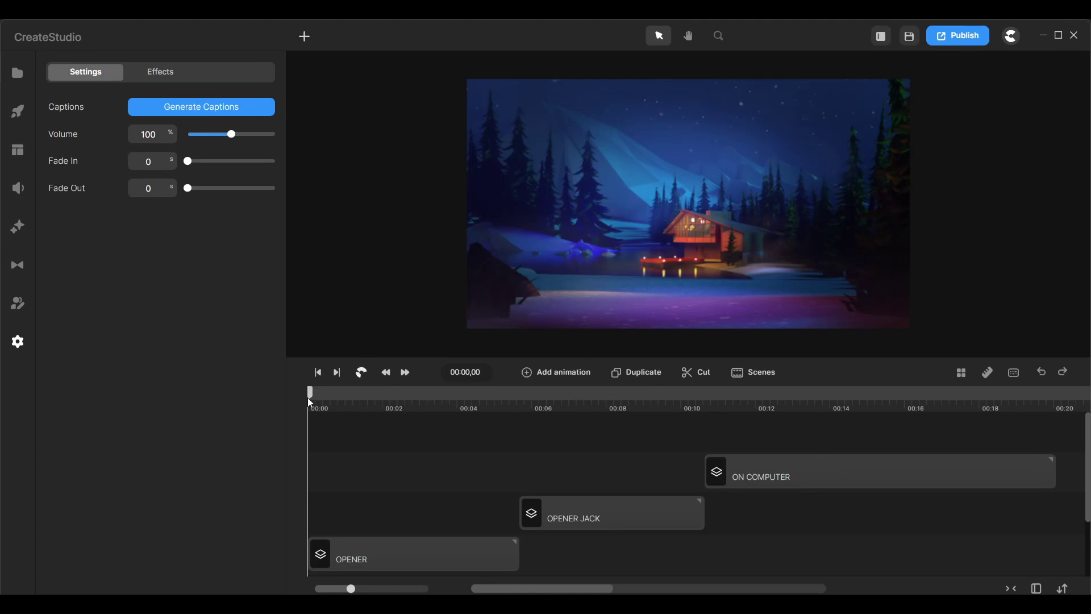
Step: Open the assembled scenes in the editor and inspect the opening frame at 00:00,11 and the project's media folders
{"action": "left_click_drag", "start_coordinate": [310, 402], "coordinate": [324, 454]}
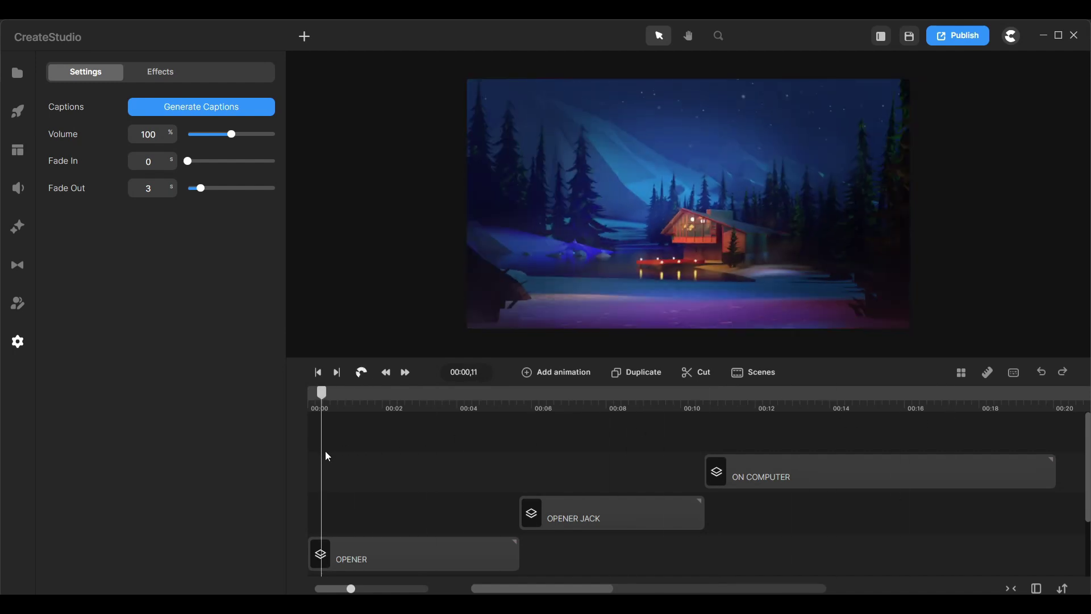
{"action": "left_click", "coordinate": [322, 455]}
{"action": "left_click", "coordinate": [17, 72]}
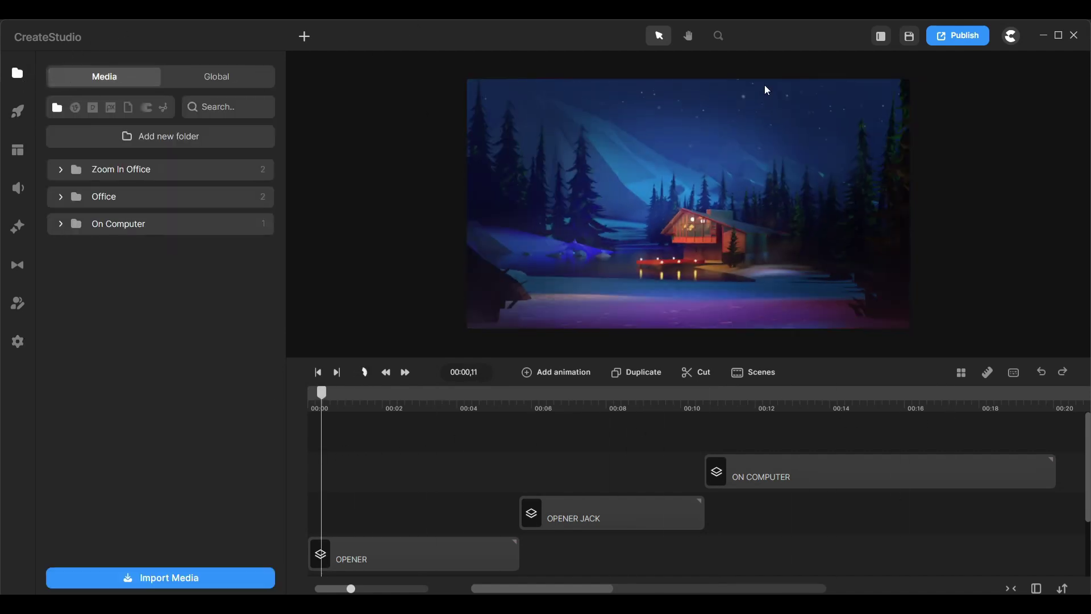
{"action": "left_click", "coordinate": [1011, 36]}
{"action": "left_click", "coordinate": [956, 167]}
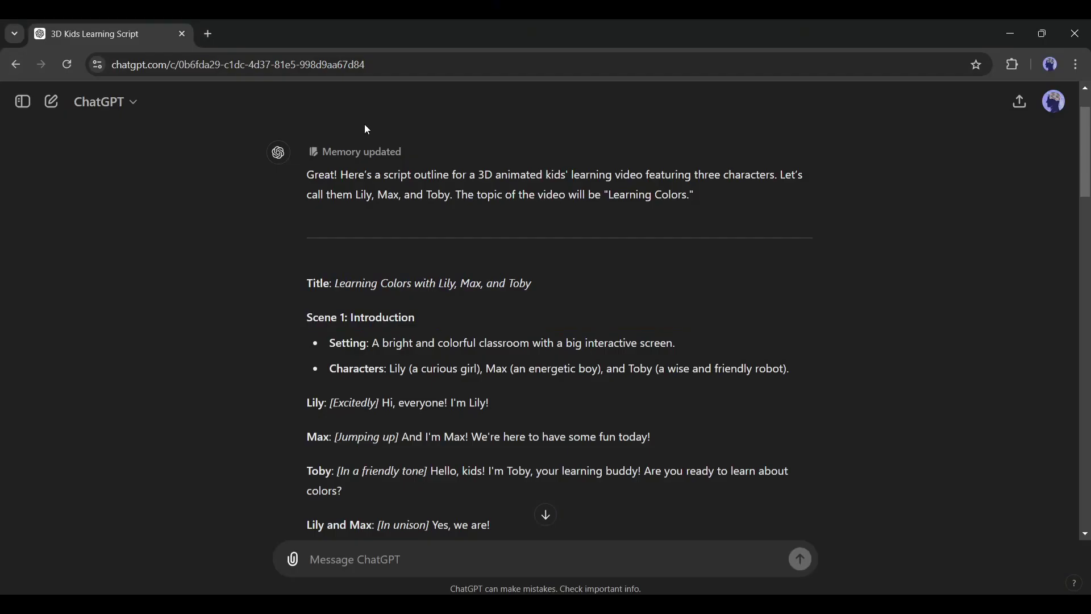
Step: Switch to ChatGPT and read the opening scenes of the "Learning Colors with Lily, Max, and Toby" script
{"action": "scroll", "coordinate": [360, 335], "scroll_direction": "down", "scroll_amount": 1}
{"action": "scroll", "coordinate": [357, 331], "scroll_direction": "down", "scroll_amount": 1}
{"action": "left_click_drag", "start_coordinate": [341, 201], "coordinate": [476, 341]}
{"action": "left_click", "coordinate": [476, 404]}
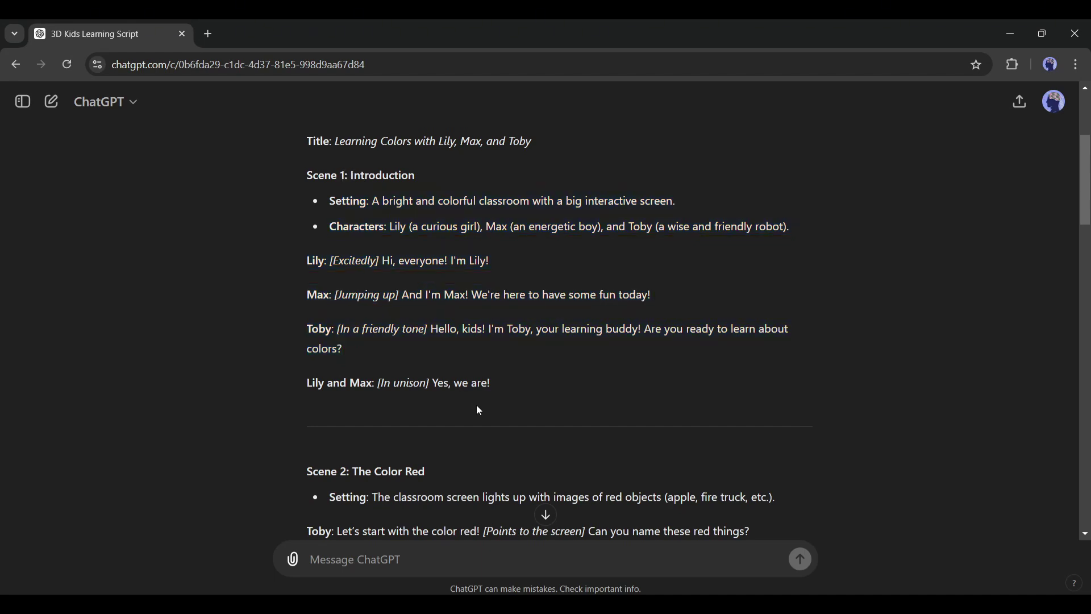
{"action": "scroll", "coordinate": [499, 429], "scroll_direction": "down", "scroll_amount": 7}
{"action": "scroll", "coordinate": [502, 435], "scroll_direction": "down", "scroll_amount": 5}
{"action": "scroll", "coordinate": [502, 434], "scroll_direction": "up", "scroll_amount": 15}
{"action": "scroll", "coordinate": [493, 431], "scroll_direction": "down", "scroll_amount": 3}
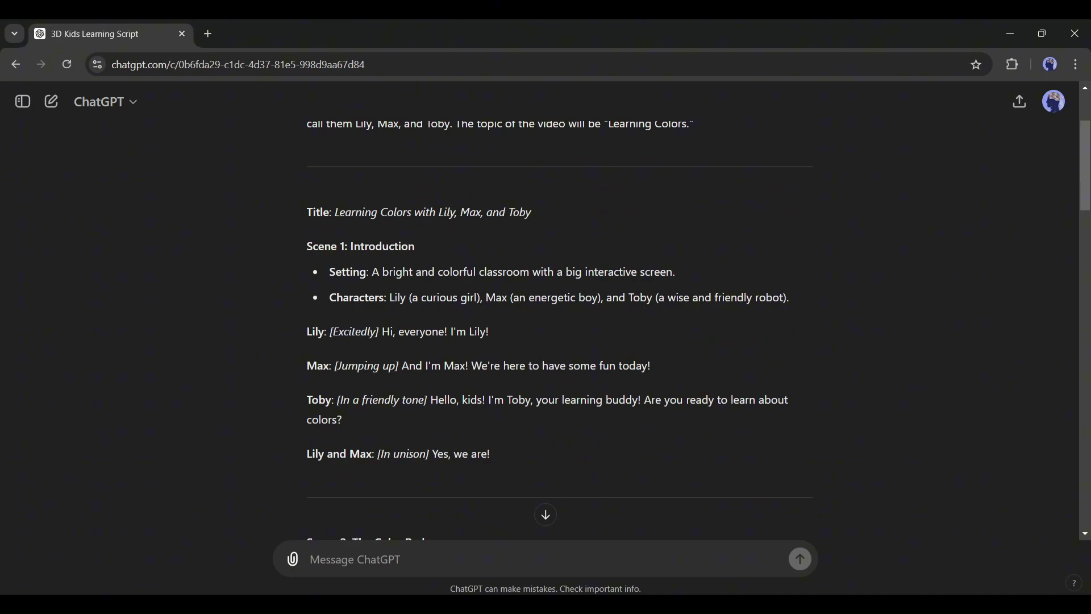
Step: Switch back to CreateStudio and start a new project from its home screen
{"action": "left_click", "coordinate": [614, 604]}
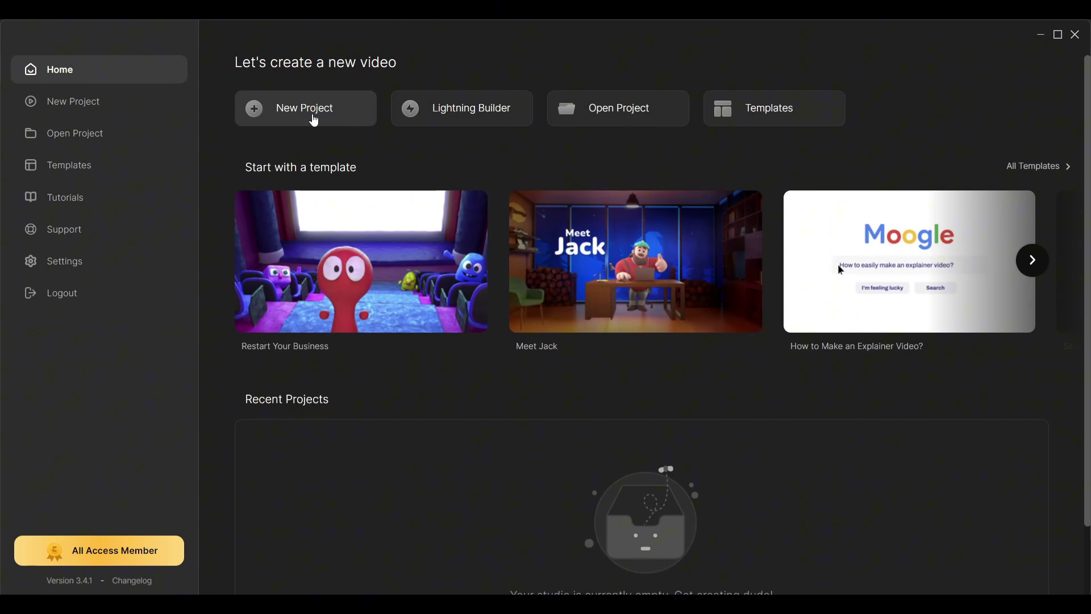
{"action": "left_click", "coordinate": [312, 114]}
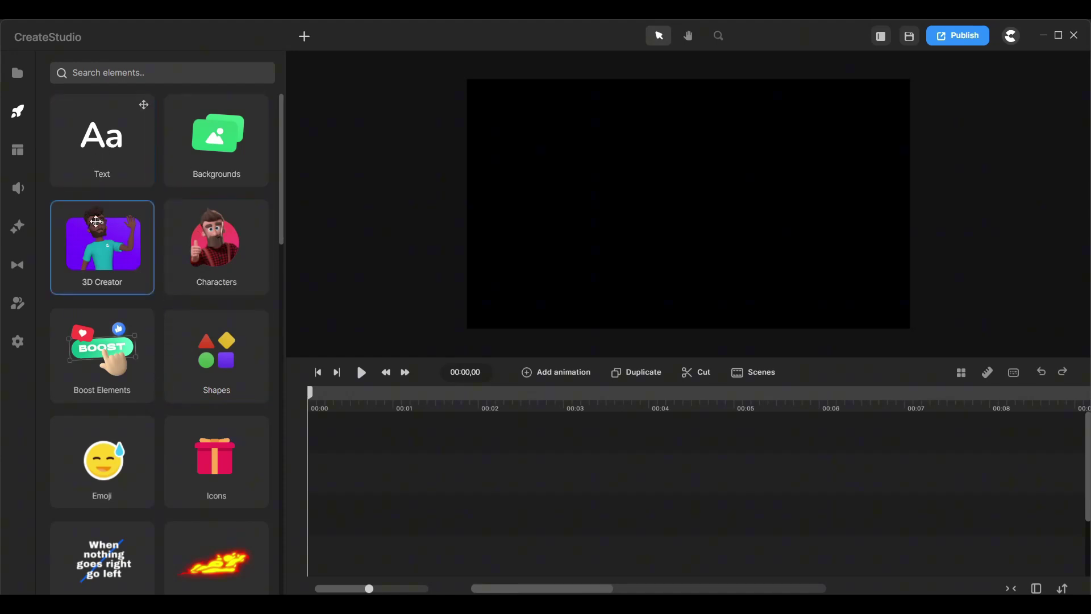
Step: Browse the 3D Creator presets and the Characters library, and place the Memoji Guy character on the timeline
{"action": "left_click", "coordinate": [99, 268]}
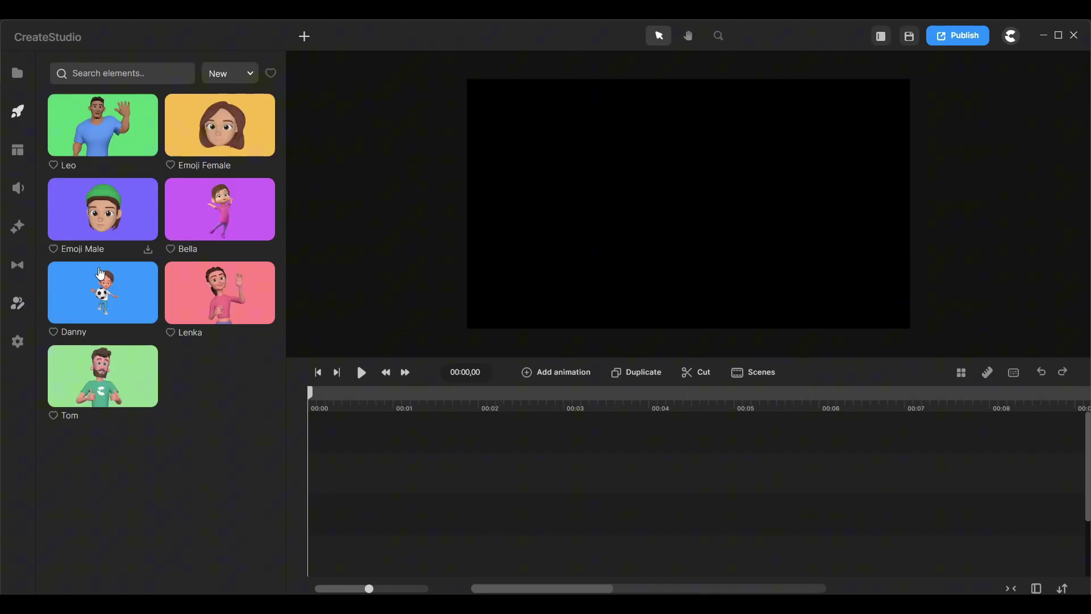
{"action": "left_click", "coordinate": [17, 110]}
{"action": "left_click", "coordinate": [219, 244]}
{"action": "scroll", "coordinate": [185, 301], "scroll_direction": "down", "scroll_amount": 1}
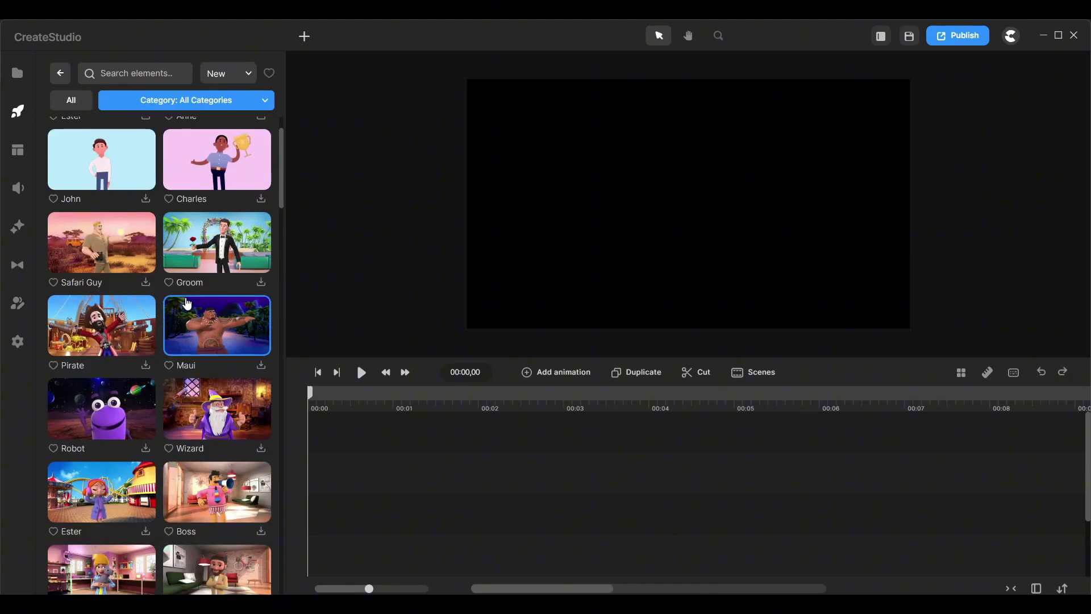
{"action": "scroll", "coordinate": [168, 341], "scroll_direction": "down", "scroll_amount": 1}
{"action": "scroll", "coordinate": [173, 355], "scroll_direction": "up", "scroll_amount": 2}
{"action": "scroll", "coordinate": [190, 290], "scroll_direction": "down", "scroll_amount": 3}
{"action": "left_click_drag", "start_coordinate": [209, 438], "coordinate": [380, 487]}
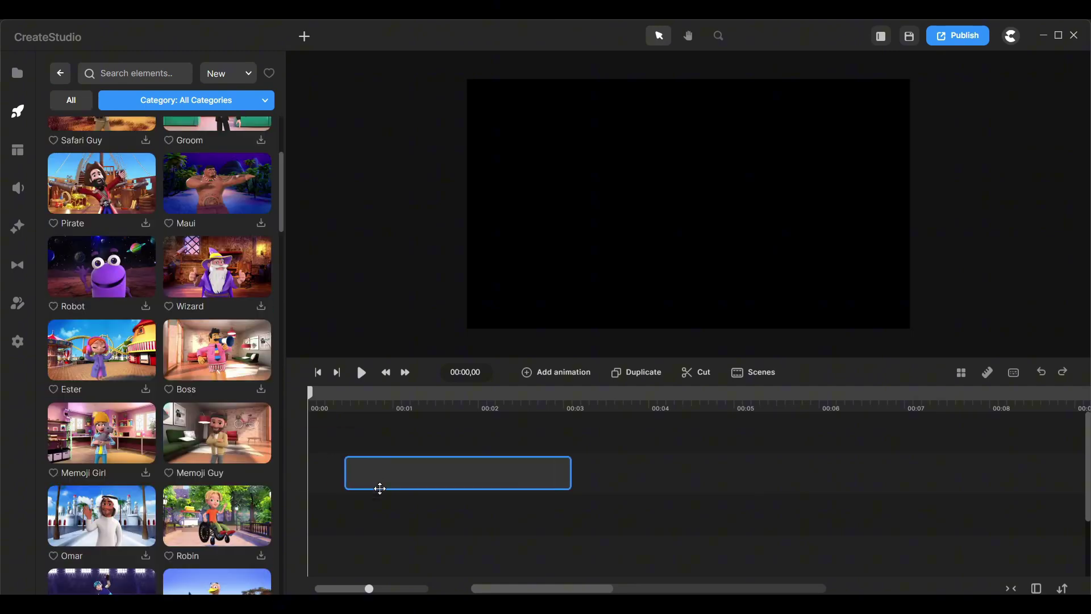
Step: Delete the Memoji Guy clip from the timeline
{"action": "left_click_drag", "start_coordinate": [404, 401], "coordinate": [472, 402]}
{"action": "left_click", "coordinate": [443, 471]}
{"action": "key", "text": "Delete"}
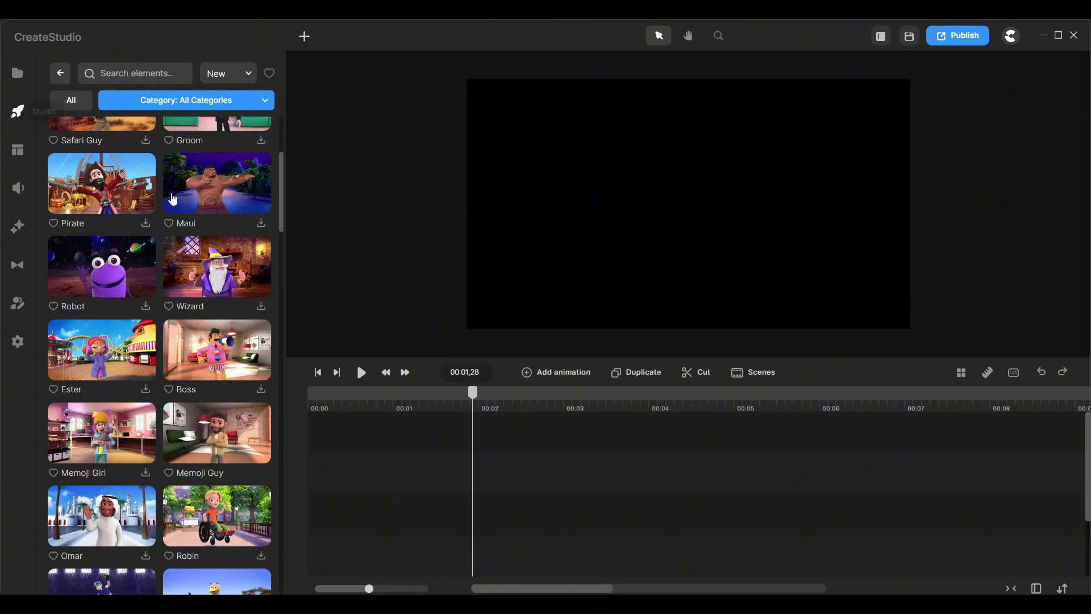
Step: Open the 3D Creator character library and download the Emoji Male character
{"action": "scroll", "coordinate": [191, 300], "scroll_direction": "up", "scroll_amount": 5}
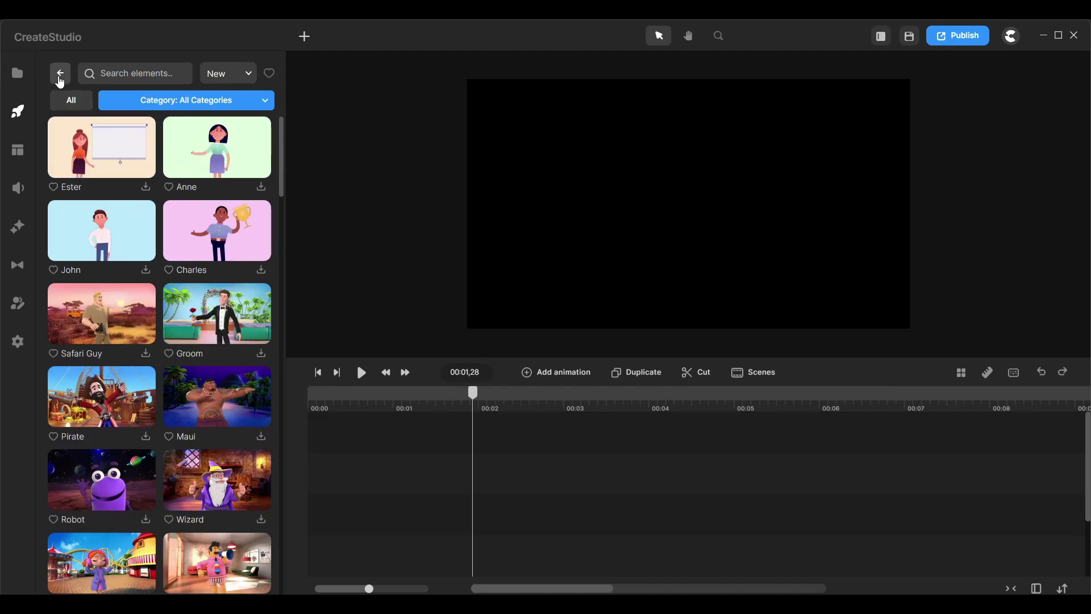
{"action": "left_click", "coordinate": [59, 74]}
{"action": "left_click", "coordinate": [94, 235]}
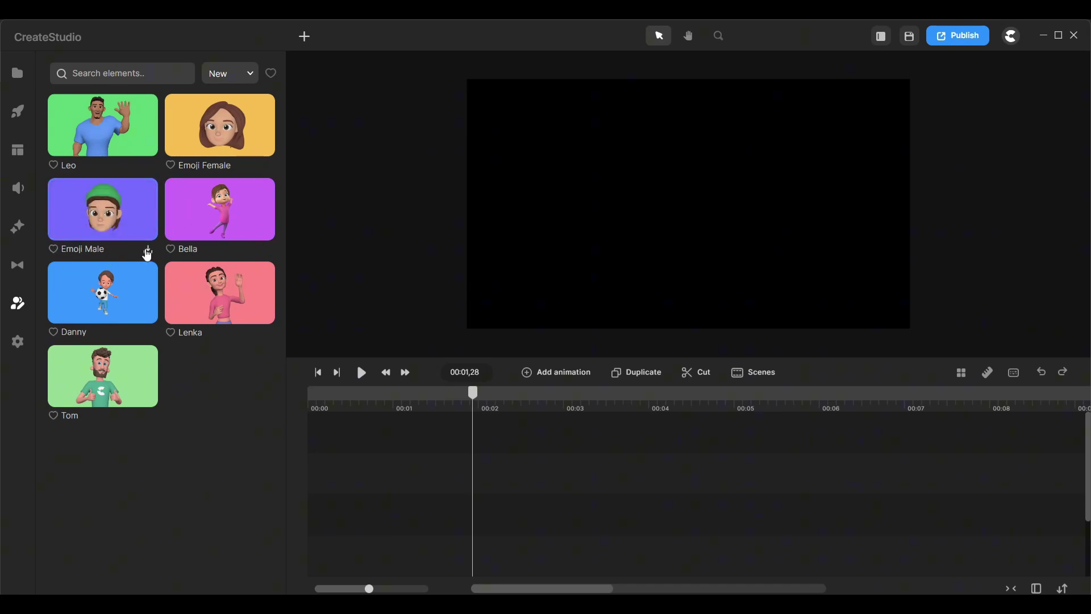
{"action": "left_click", "coordinate": [147, 250]}
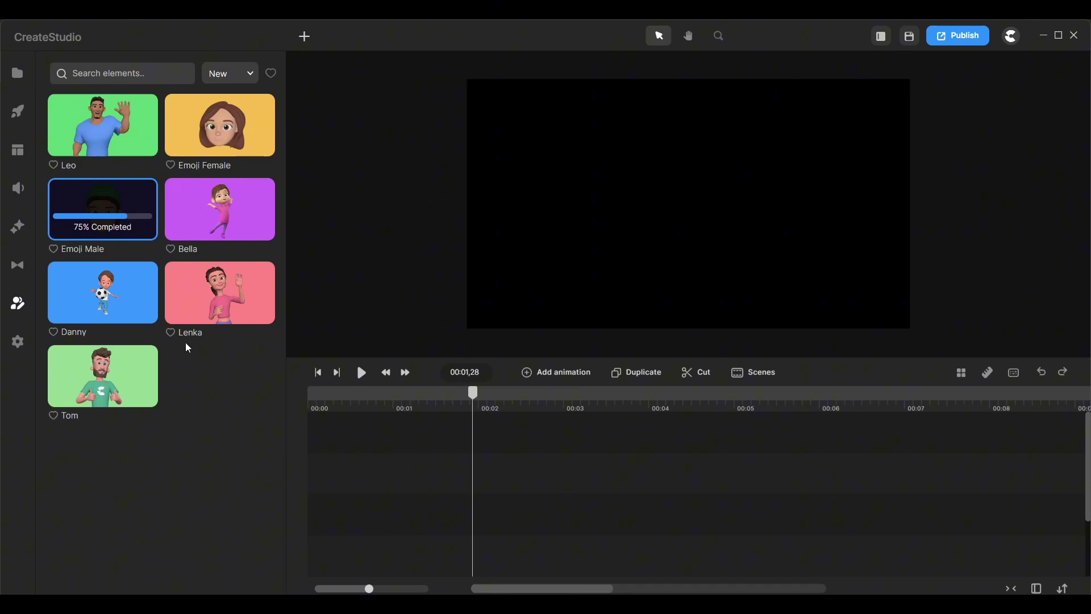
Step: Place the Bella character at the start of the timeline and move her to the left part of the canvas
{"action": "left_click_drag", "start_coordinate": [221, 208], "coordinate": [321, 509]}
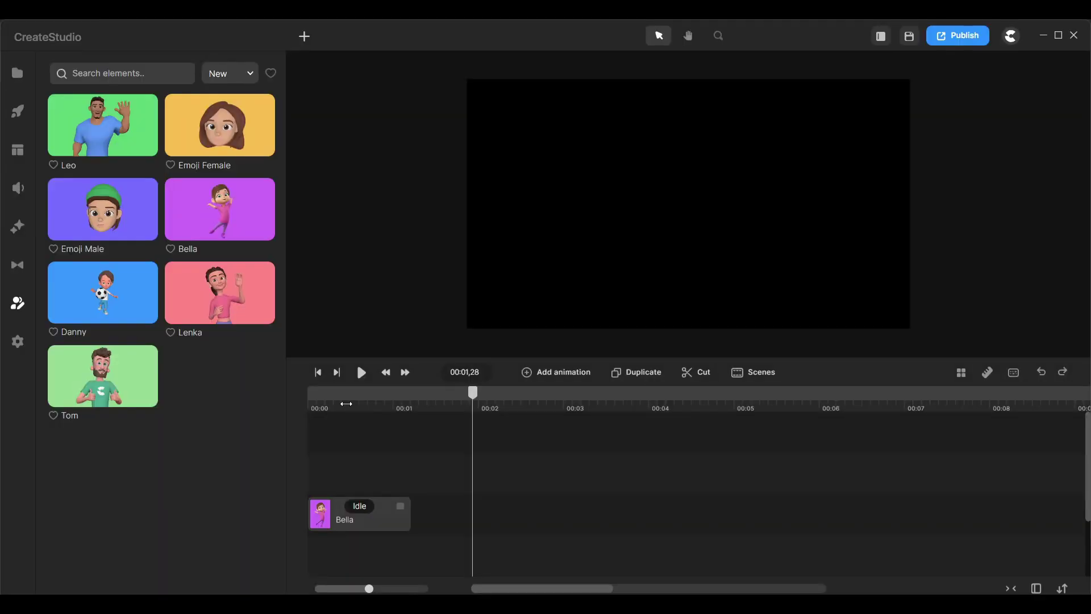
{"action": "left_click", "coordinate": [347, 404]}
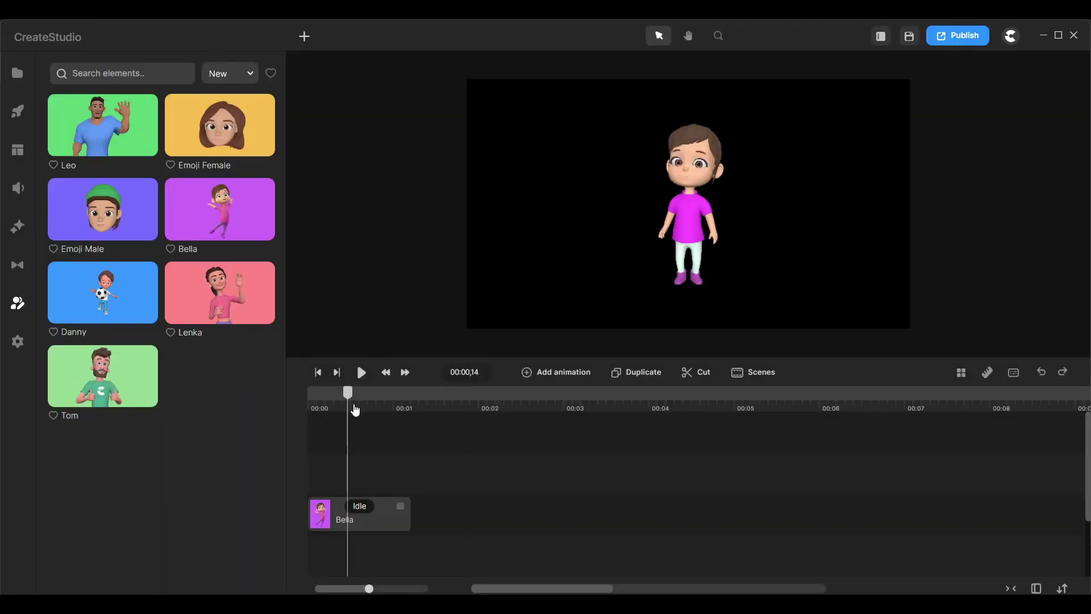
{"action": "left_click", "coordinate": [362, 406]}
{"action": "left_click_drag", "start_coordinate": [637, 219], "coordinate": [548, 241]}
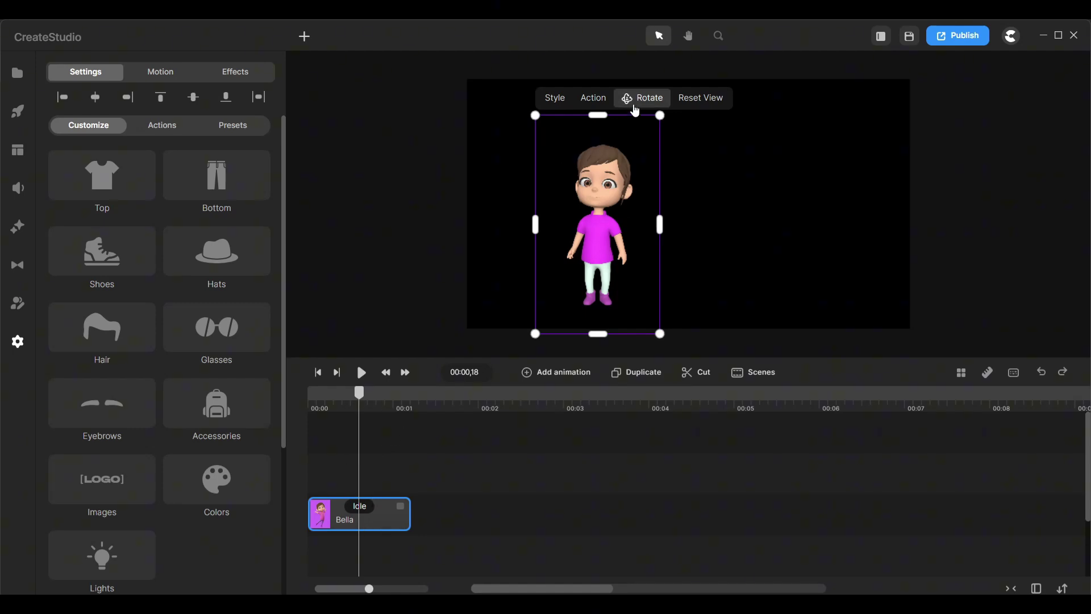
Step: Try rotating Bella in 3D, reset her view, and look over her customization options
{"action": "left_click", "coordinate": [635, 110]}
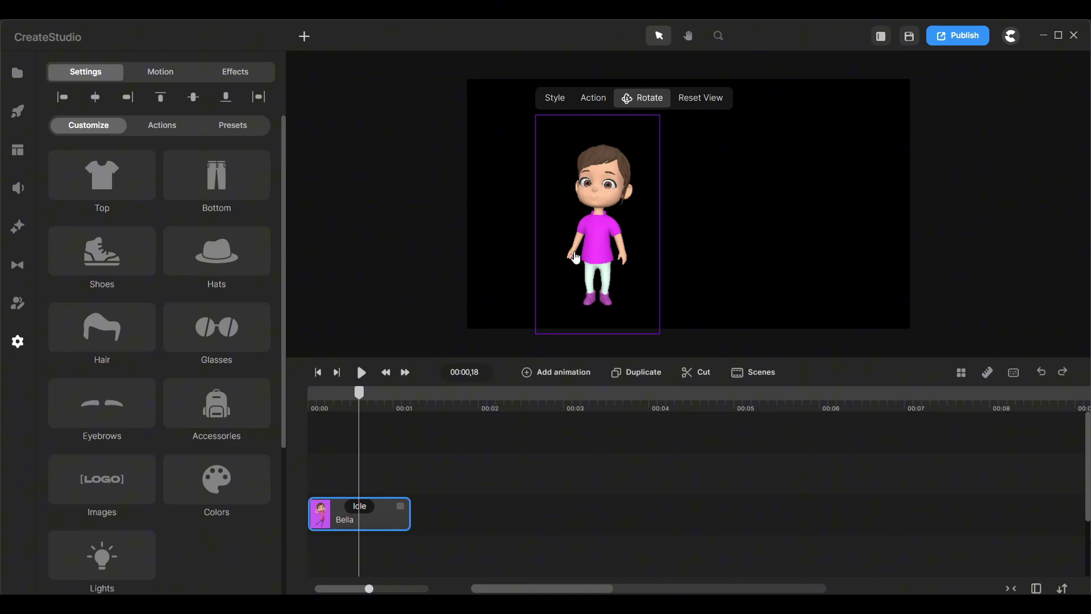
{"action": "mouse_move", "coordinate": [575, 257]}
{"action": "left_mouse_down"}
{"action": "mouse_move", "coordinate": [646, 254]}
{"action": "mouse_move", "coordinate": [353, 253]}
{"action": "mouse_move", "coordinate": [460, 265]}
{"action": "mouse_move", "coordinate": [719, 257]}
{"action": "mouse_move", "coordinate": [591, 269]}
{"action": "left_mouse_up"}
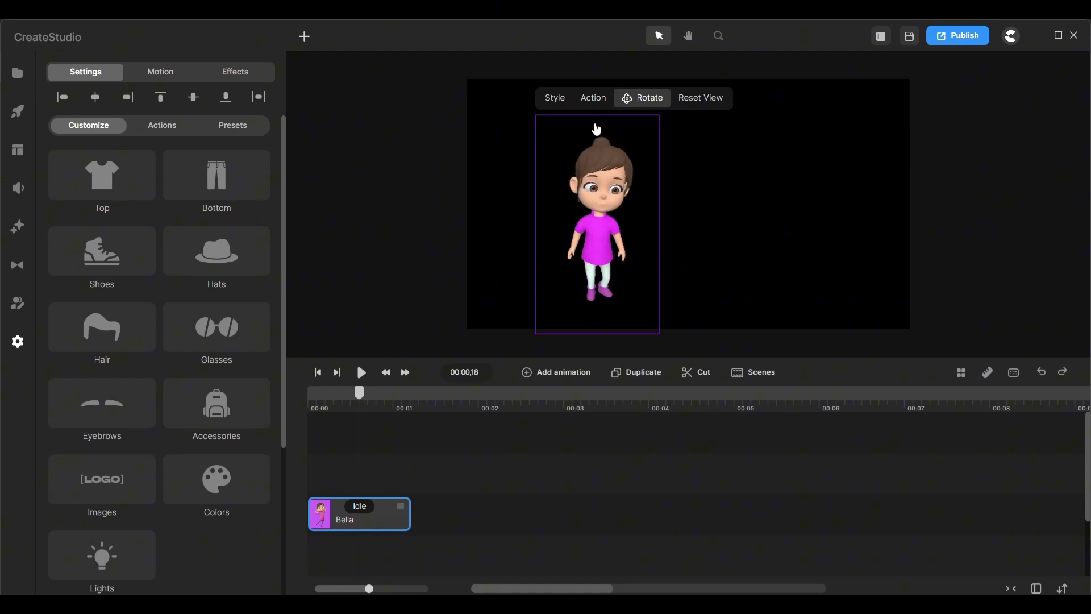
{"action": "left_click", "coordinate": [696, 100]}
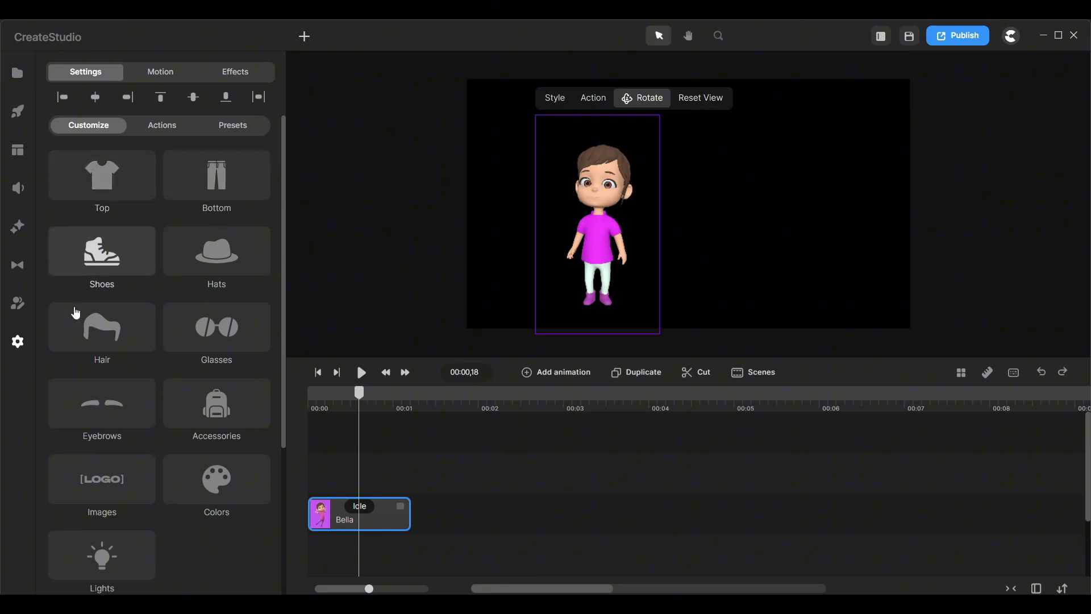
{"action": "scroll", "coordinate": [90, 363], "scroll_direction": "down", "scroll_amount": 4}
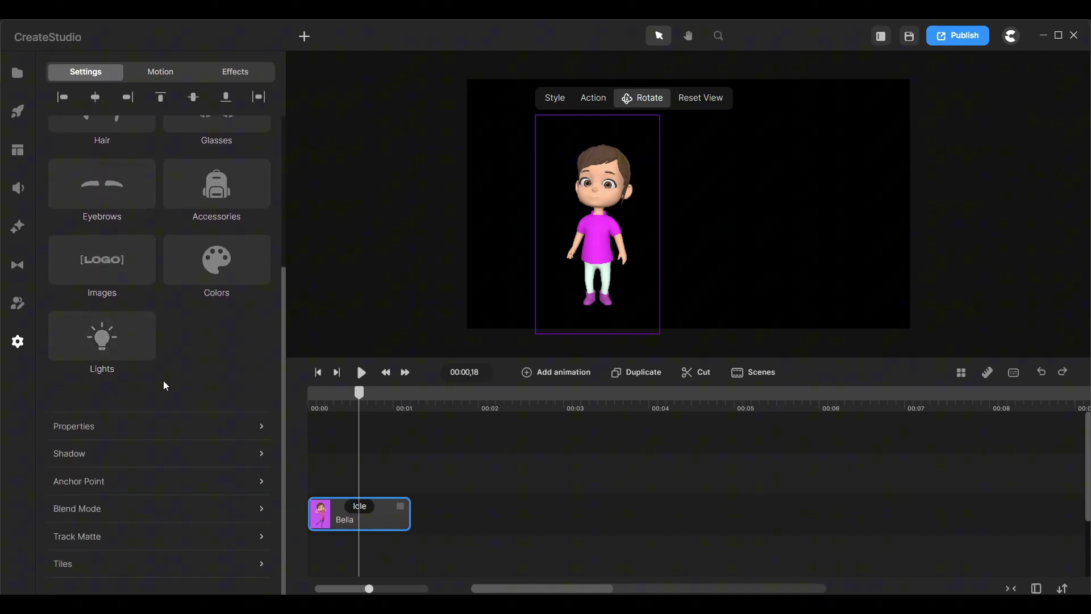
{"action": "scroll", "coordinate": [164, 386], "scroll_direction": "up", "scroll_amount": 4}
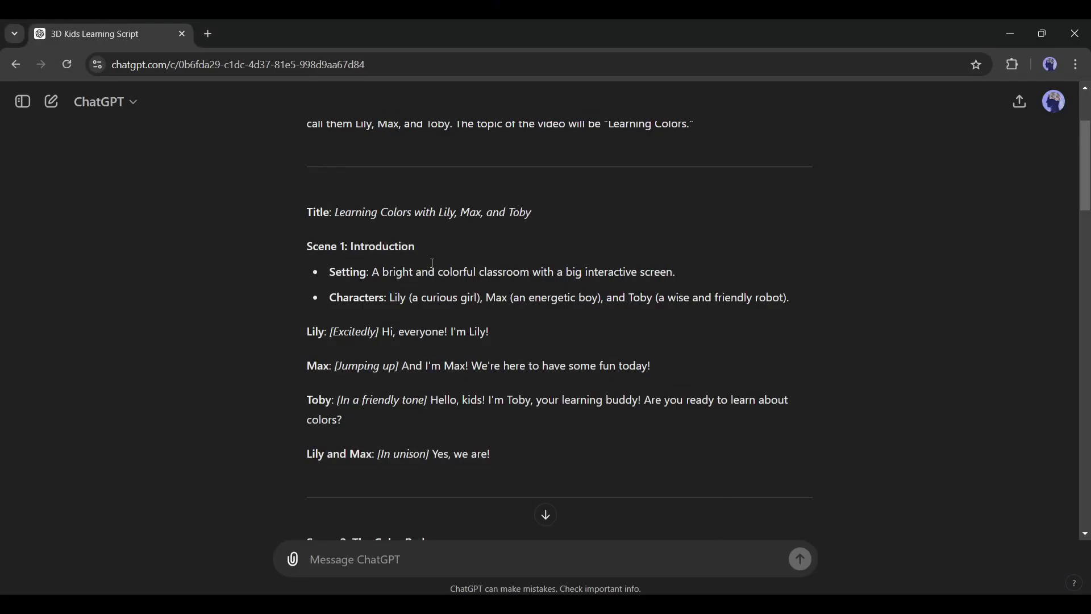
Step: Switch to ChatGPT and check the character names in the script's title and introduction
{"action": "scroll", "coordinate": [432, 263], "scroll_direction": "up", "scroll_amount": 3}
{"action": "scroll", "coordinate": [396, 288], "scroll_direction": "down", "scroll_amount": 1}
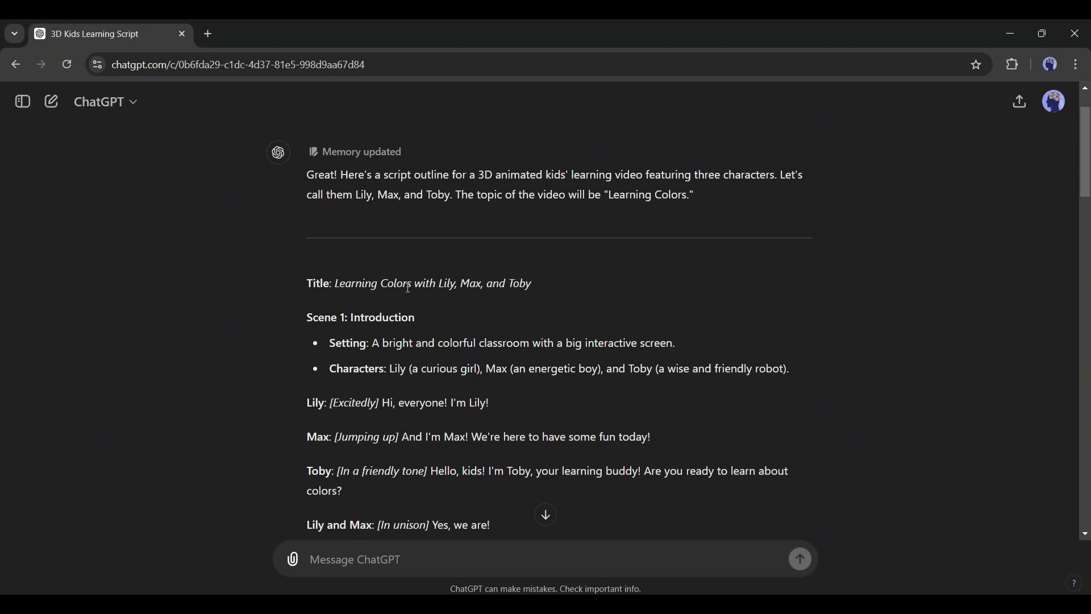
{"action": "left_click_drag", "start_coordinate": [437, 283], "coordinate": [522, 282]}
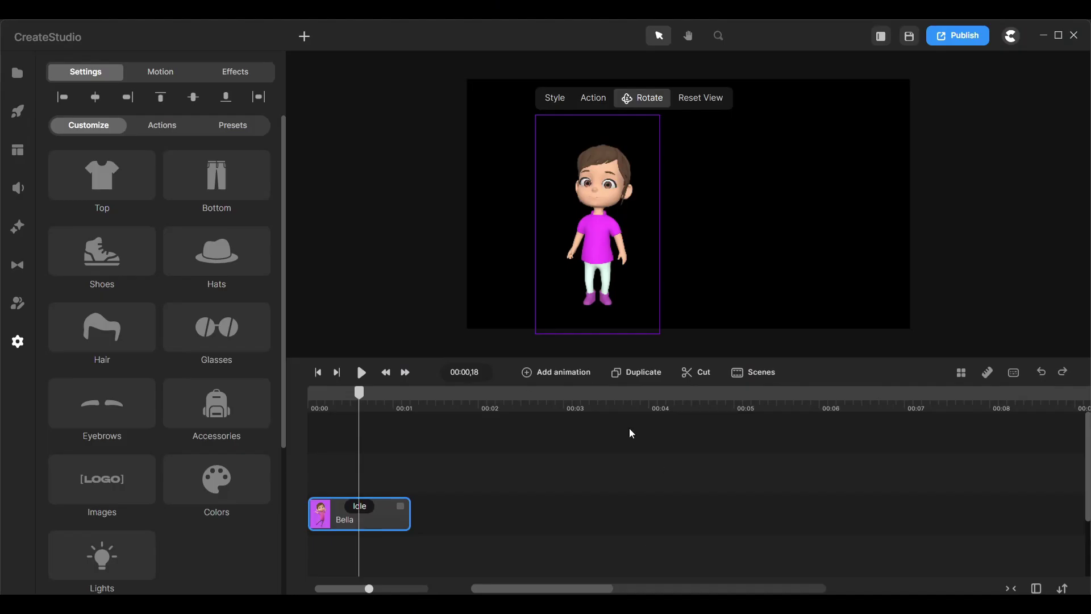
Step: Switch back to CreateStudio and dress Bella in the Princess Top and the Princess Dress bottom
{"action": "left_click", "coordinate": [123, 182]}
{"action": "scroll", "coordinate": [384, 232], "scroll_direction": "down", "scroll_amount": 3}
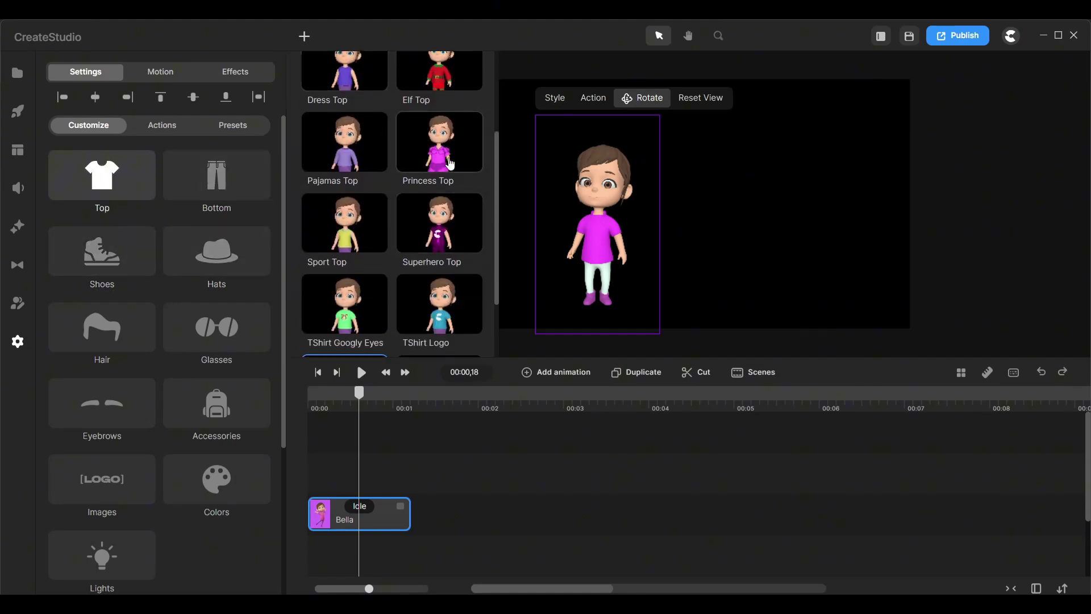
{"action": "left_click", "coordinate": [438, 142]}
{"action": "scroll", "coordinate": [439, 142], "scroll_direction": "down", "scroll_amount": 2}
{"action": "left_click", "coordinate": [217, 177]}
{"action": "scroll", "coordinate": [375, 282], "scroll_direction": "up", "scroll_amount": 1}
{"action": "left_click", "coordinate": [345, 280]}
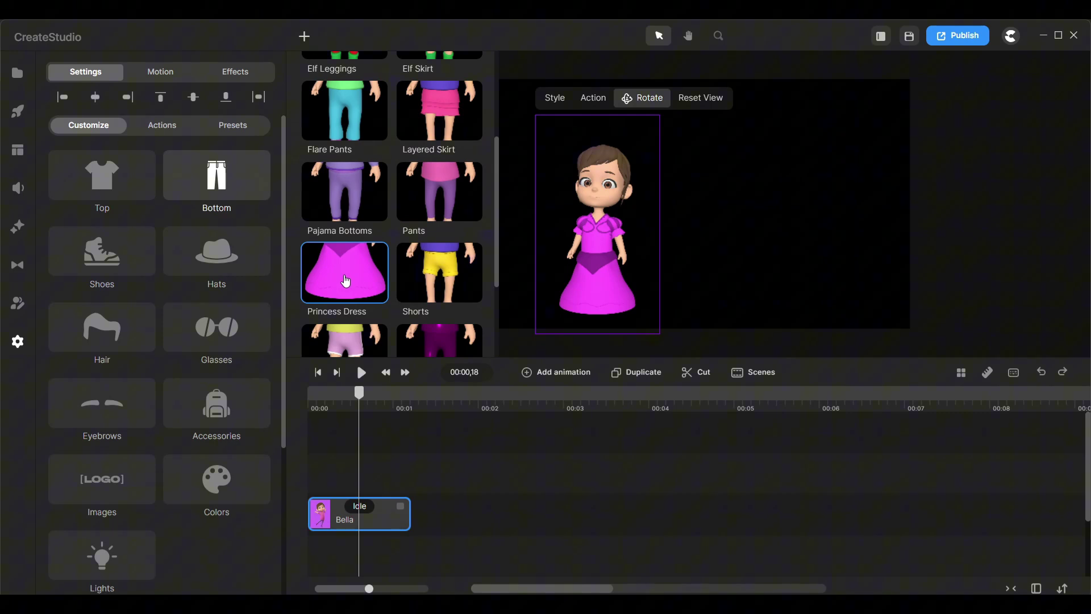
Step: Give Bella the Headband hairstyle and leave her without glasses
{"action": "left_click", "coordinate": [101, 326]}
{"action": "left_click", "coordinate": [439, 191]}
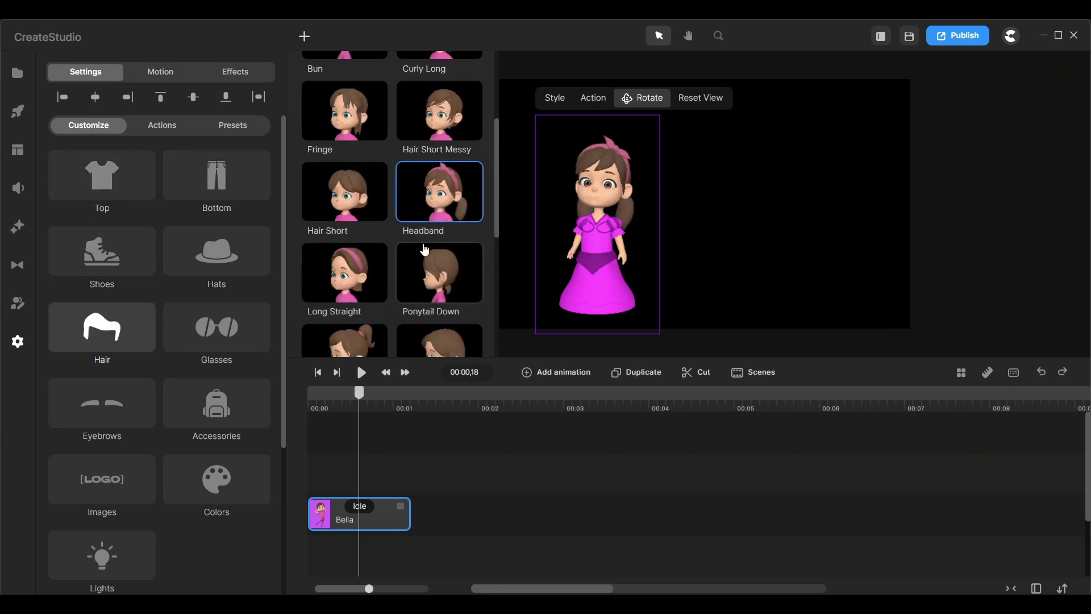
{"action": "scroll", "coordinate": [236, 342], "scroll_direction": "down", "scroll_amount": 1}
{"action": "left_click", "coordinate": [237, 342]}
{"action": "left_click", "coordinate": [354, 204]}
{"action": "left_click_drag", "start_coordinate": [636, 240], "coordinate": [546, 161]}
Step: Adjust Bella's hair and skin to darker shades and set her top's primary color to a lighter purple
{"action": "left_click", "coordinate": [216, 407]}
{"action": "left_click", "coordinate": [428, 135]}
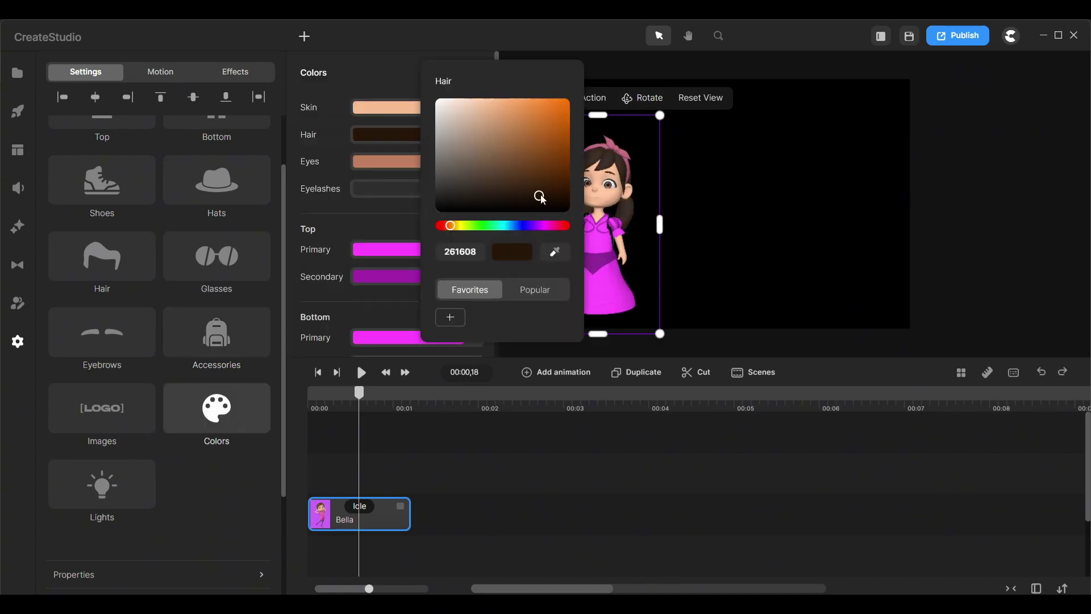
{"action": "left_click", "coordinate": [419, 108]}
{"action": "left_click", "coordinate": [419, 108]}
{"action": "left_click", "coordinate": [392, 250]}
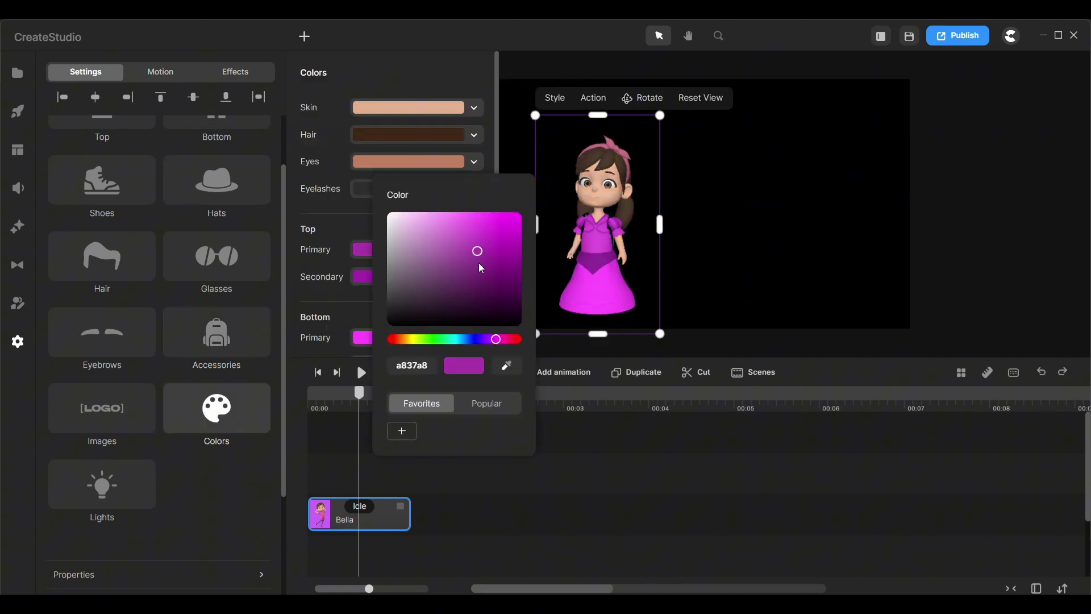
{"action": "left_click_drag", "start_coordinate": [477, 252], "coordinate": [454, 224]}
{"action": "left_click", "coordinate": [487, 505]}
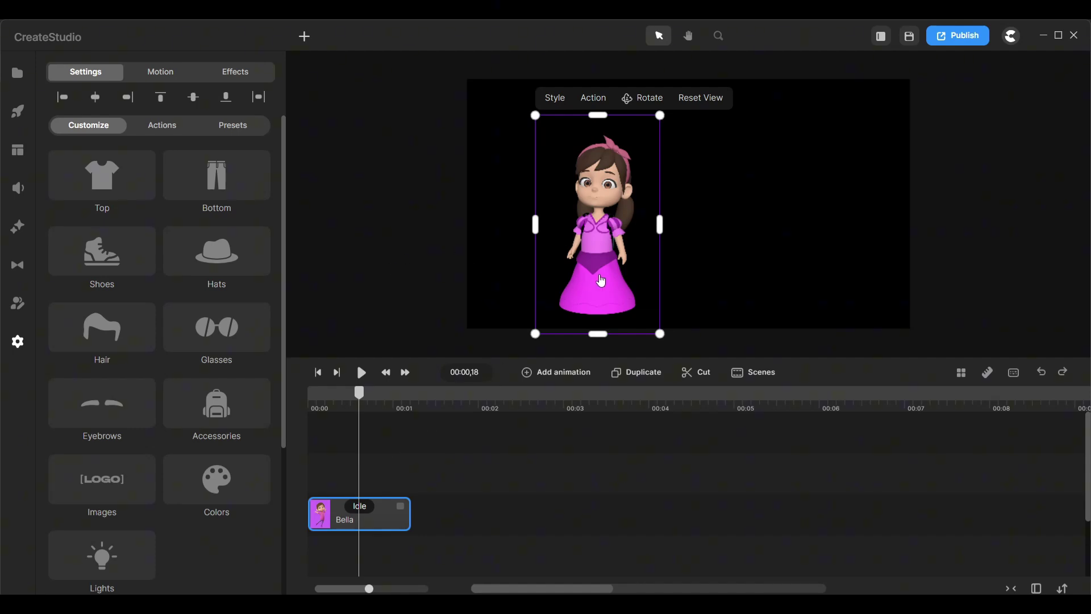
Step: Move Bella slightly further left on the canvas and save her design as a preset
{"action": "left_click_drag", "start_coordinate": [601, 279], "coordinate": [572, 279]}
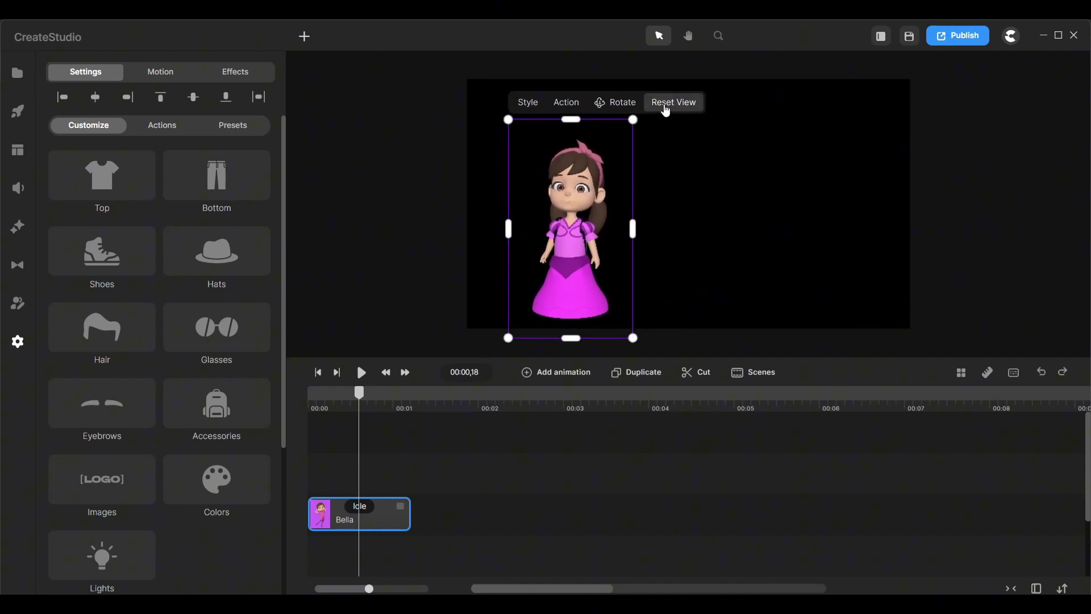
{"action": "right_click", "coordinate": [567, 245]}
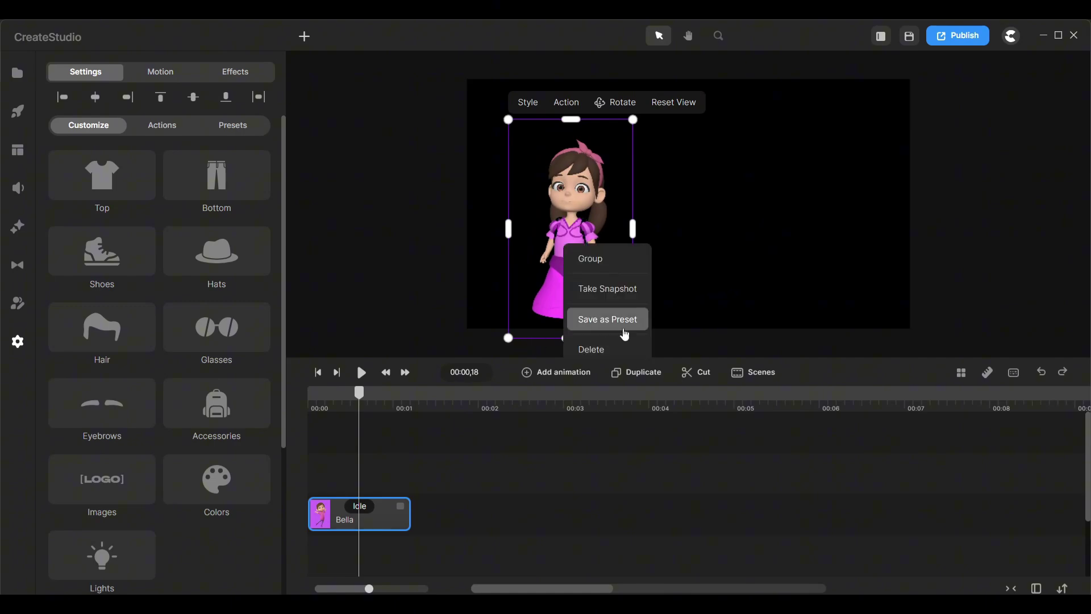
{"action": "left_click", "coordinate": [596, 330]}
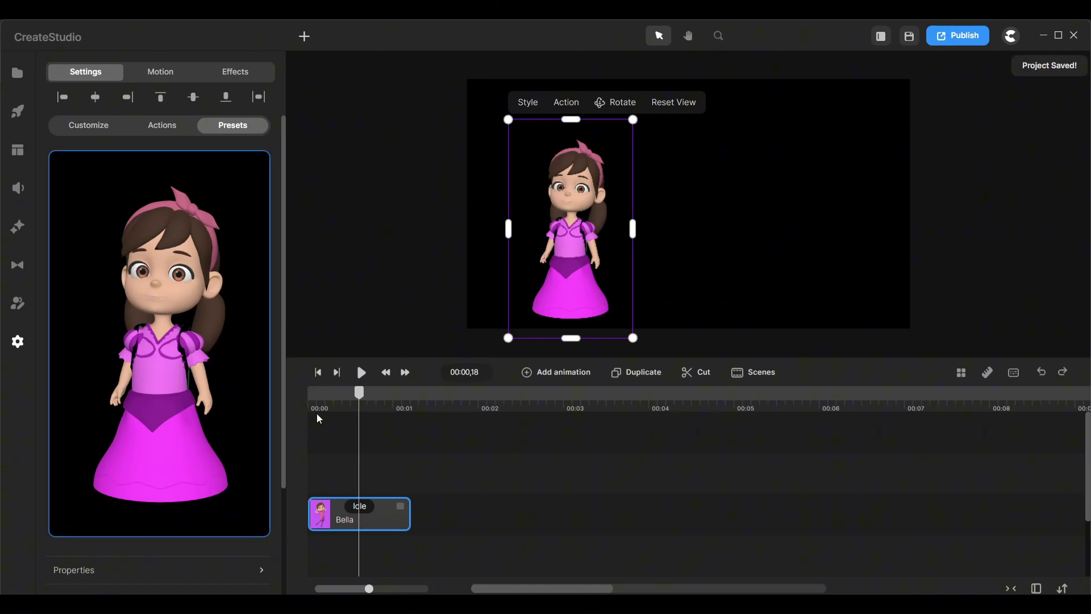
Step: Add the Danny character from the 3D Creator library to the timeline track above Bella
{"action": "left_click", "coordinate": [17, 112]}
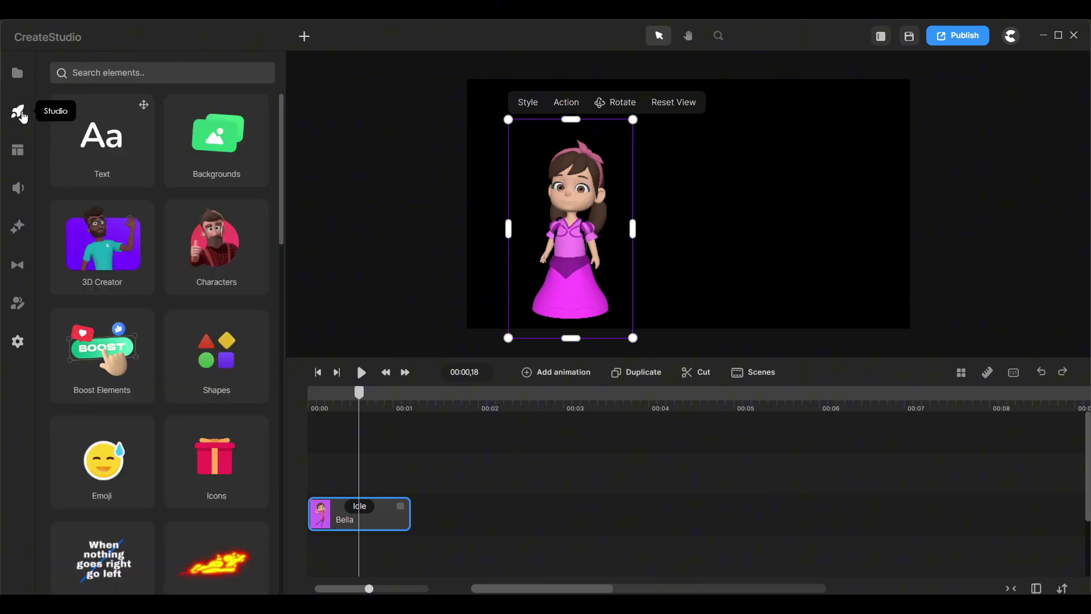
{"action": "left_click", "coordinate": [84, 236]}
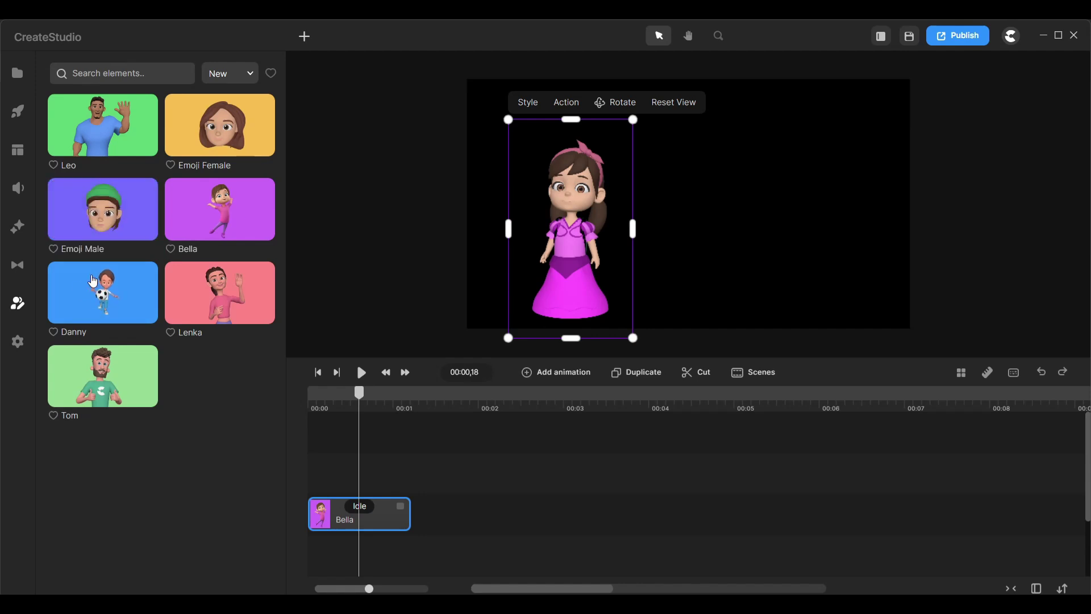
{"action": "left_click_drag", "start_coordinate": [95, 288], "coordinate": [335, 469]}
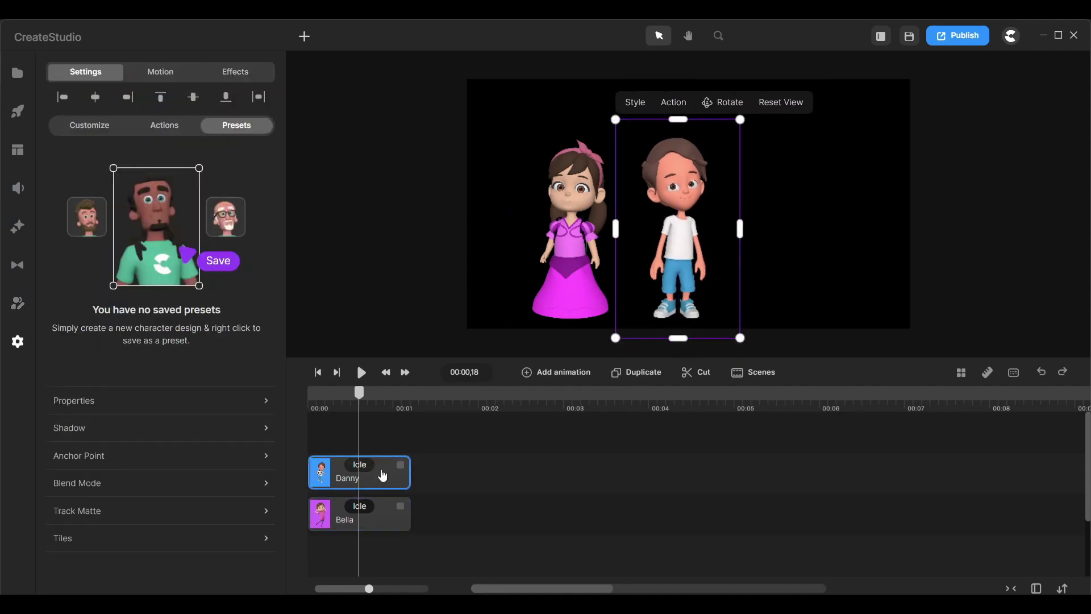
Step: Dress Danny in a hoodie and Football Boots, and give him a spiky short hairstyle
{"action": "left_click", "coordinate": [88, 125]}
{"action": "left_click", "coordinate": [121, 182]}
{"action": "left_click", "coordinate": [345, 284]}
{"action": "left_click", "coordinate": [216, 175]}
{"action": "left_click", "coordinate": [101, 327]}
{"action": "left_click", "coordinate": [345, 224]}
{"action": "left_click", "coordinate": [101, 251]}
{"action": "left_click", "coordinate": [439, 139]}
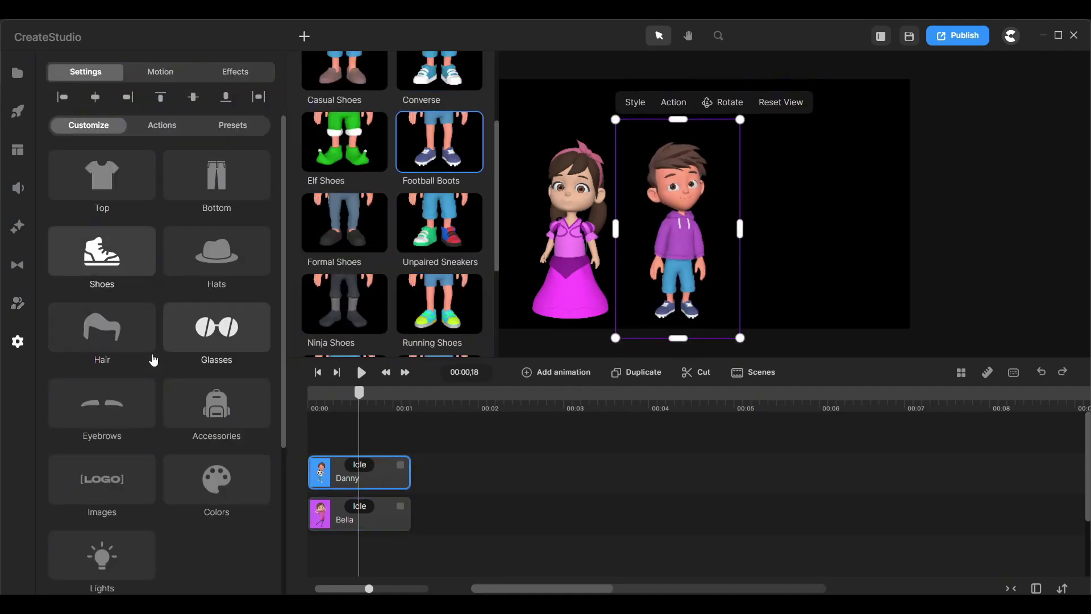
Step: Give Danny thicker eyebrows, a red hoodie, dark blue shorts and black boots, and save the design as a preset
{"action": "left_click", "coordinate": [102, 402]}
{"action": "left_click", "coordinate": [344, 283]}
{"action": "left_click", "coordinate": [216, 478]}
{"action": "left_click", "coordinate": [408, 221]}
{"action": "left_click", "coordinate": [525, 202]}
{"action": "left_click", "coordinate": [477, 318]}
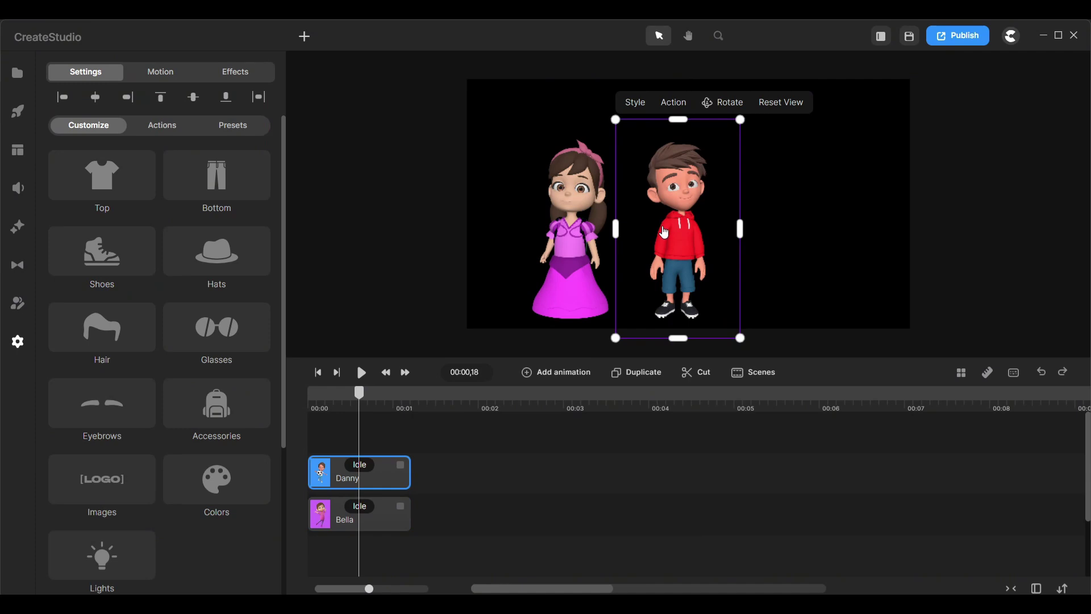
{"action": "right_click", "coordinate": [661, 227]}
{"action": "left_click", "coordinate": [682, 280]}
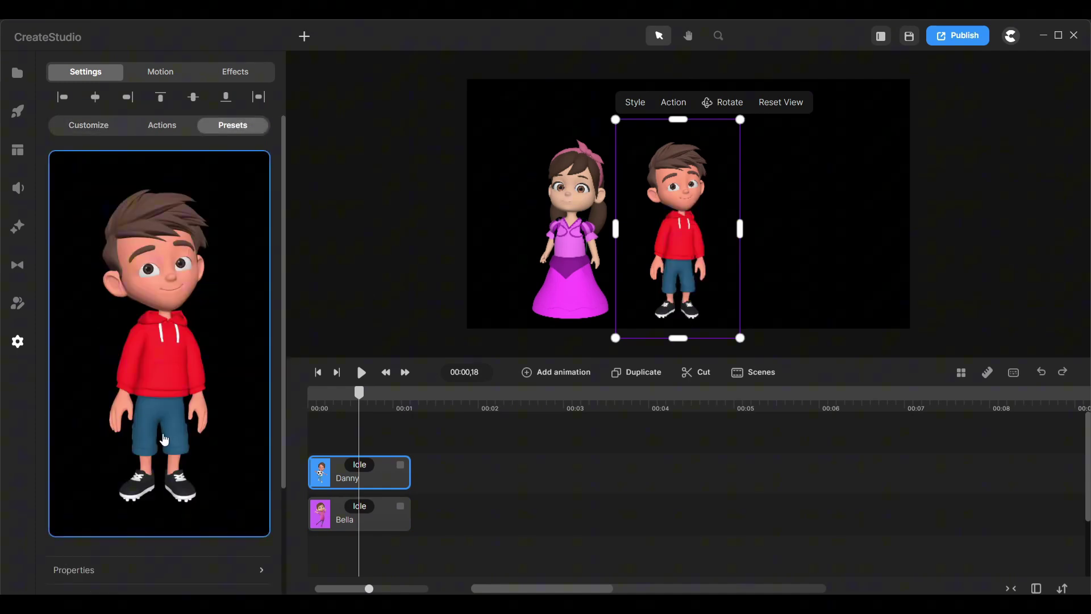
Step: Add the Lenka character from the 3D Creator library to the timeline track below Bella
{"action": "left_click", "coordinate": [17, 114]}
{"action": "left_click", "coordinate": [102, 233]}
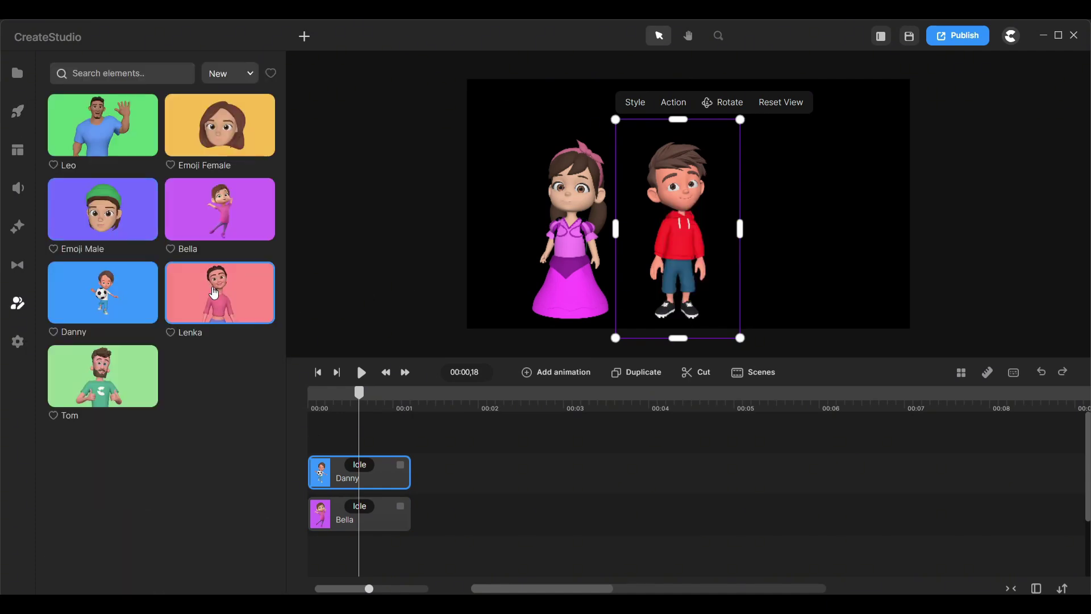
{"action": "left_click_drag", "start_coordinate": [213, 293], "coordinate": [338, 550]}
Step: Move Danny up beside Bella, and position and resize Lenka on the canvas to the right of him
{"action": "left_click_drag", "start_coordinate": [691, 136], "coordinate": [642, 111]}
{"action": "left_click_drag", "start_coordinate": [698, 227], "coordinate": [759, 225]}
{"action": "left_click_drag", "start_coordinate": [794, 112], "coordinate": [803, 97]}
{"action": "left_click_drag", "start_coordinate": [755, 210], "coordinate": [772, 239]}
Step: Dress Lenka in the Jacket Jeans Top and black trousers
{"action": "left_click", "coordinate": [88, 125]}
{"action": "left_click", "coordinate": [102, 175]}
{"action": "scroll", "coordinate": [352, 227], "scroll_direction": "down", "scroll_amount": 6}
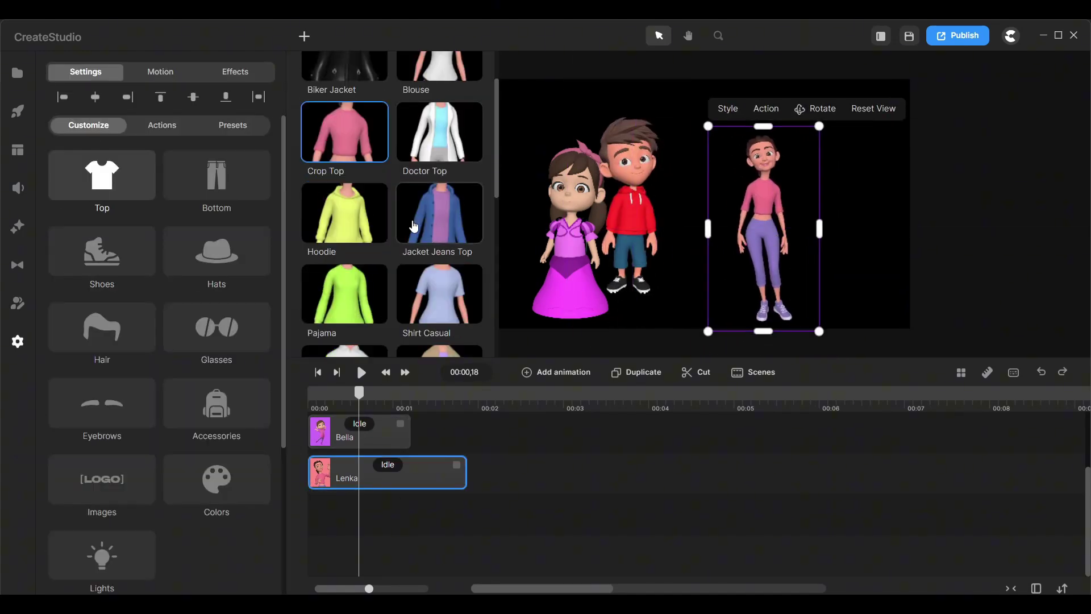
{"action": "left_click", "coordinate": [344, 212]}
{"action": "scroll", "coordinate": [367, 279], "scroll_direction": "up", "scroll_amount": 3}
{"action": "left_click", "coordinate": [217, 175]}
{"action": "scroll", "coordinate": [409, 292], "scroll_direction": "up", "scroll_amount": 4}
{"action": "left_click", "coordinate": [102, 179]}
{"action": "left_click", "coordinate": [440, 285]}
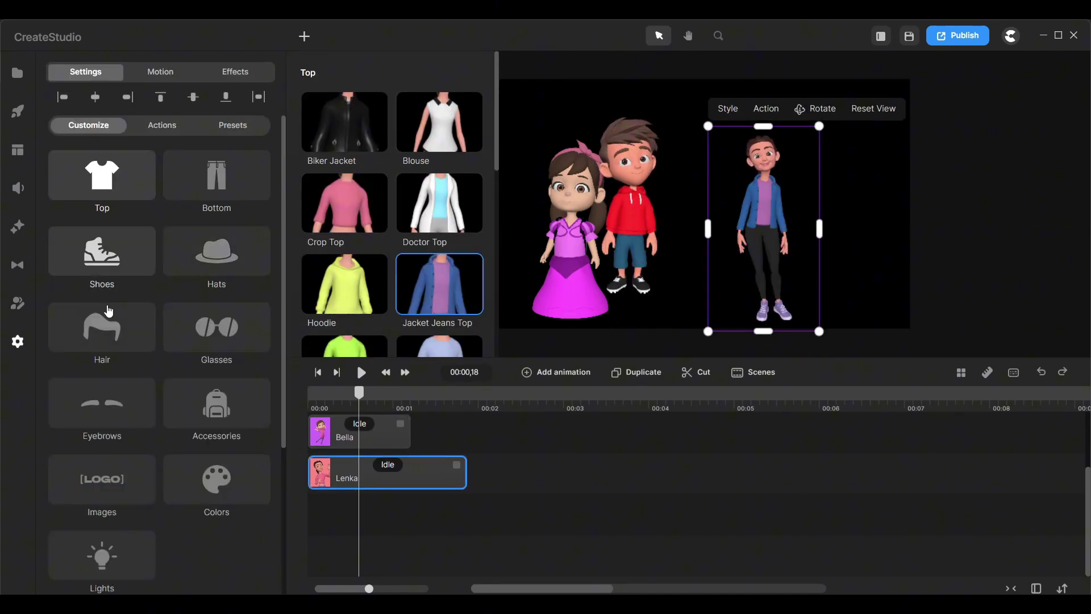
Step: Give Lenka long wavy hair and glasses, and save her design as a preset
{"action": "left_click", "coordinate": [105, 324]}
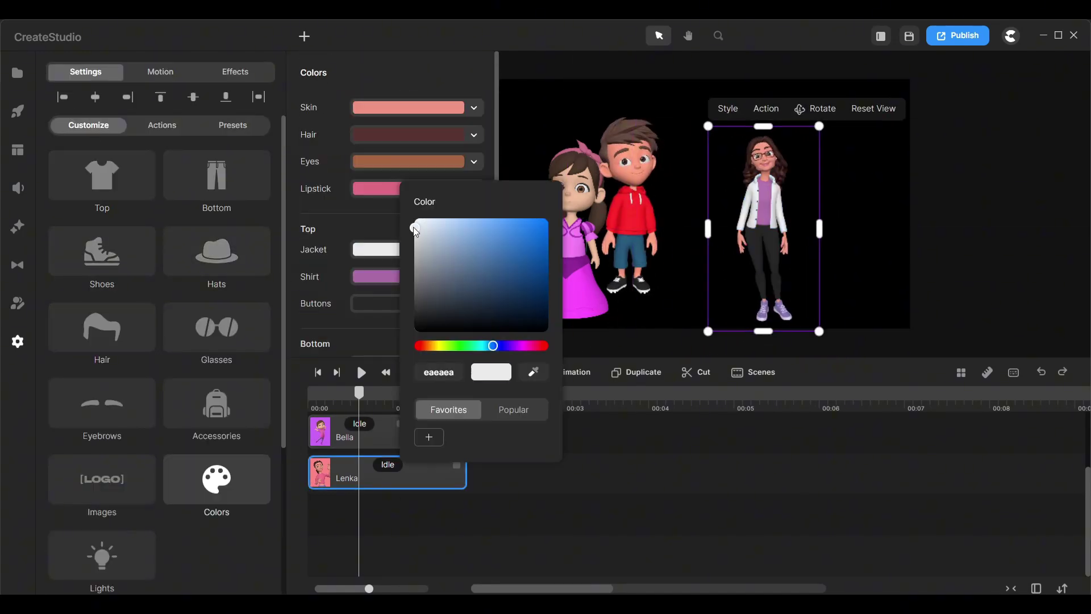
{"action": "left_click", "coordinate": [467, 287]}
{"action": "right_click", "coordinate": [790, 174]}
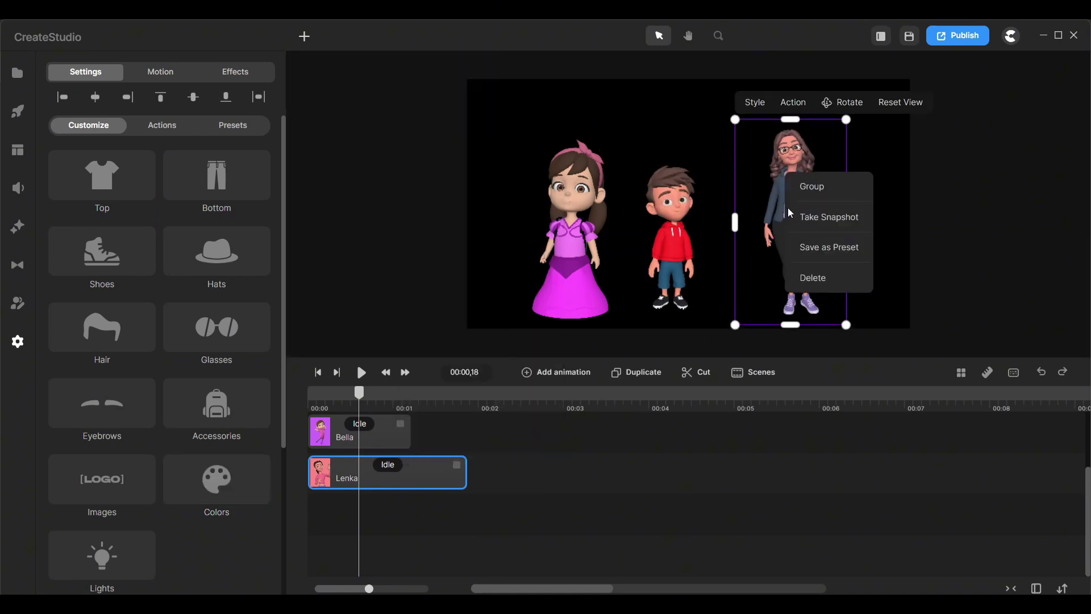
{"action": "left_click", "coordinate": [828, 246]}
Step: Scale Bella down to about Danny's height and adjust both children's positions beside Lenka
{"action": "left_click", "coordinate": [590, 261]}
{"action": "left_click_drag", "start_coordinate": [628, 120], "coordinate": [610, 161]}
{"action": "left_click_drag", "start_coordinate": [568, 256], "coordinate": [583, 241]}
{"action": "left_click_drag", "start_coordinate": [674, 262], "coordinate": [683, 266]}
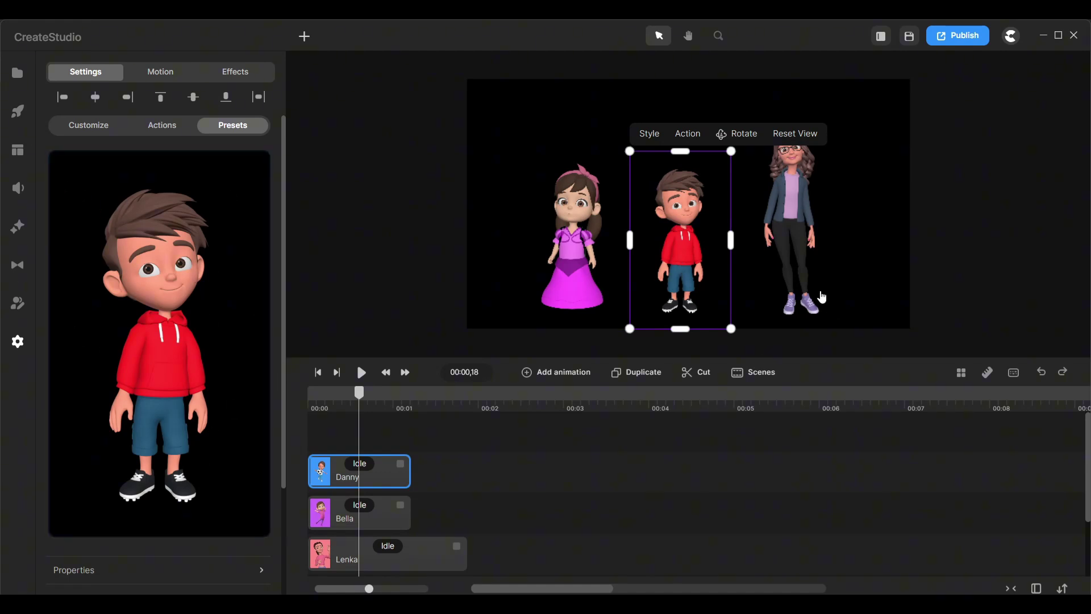
{"action": "left_click", "coordinate": [801, 253]}
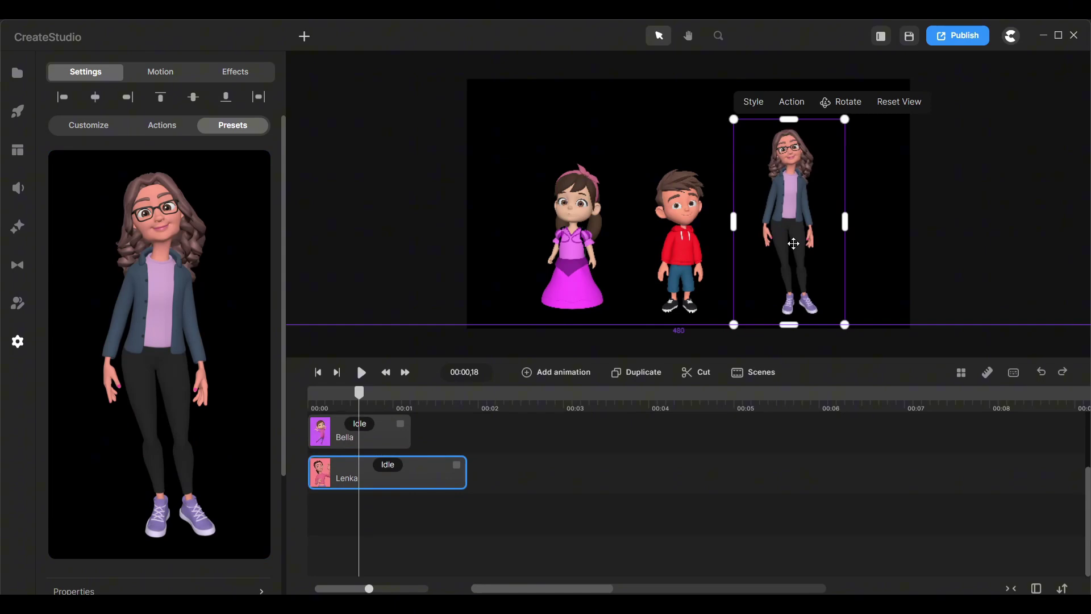
Step: Browse the built-in background library for a scene that suits the kids' video
{"action": "left_click", "coordinate": [17, 110]}
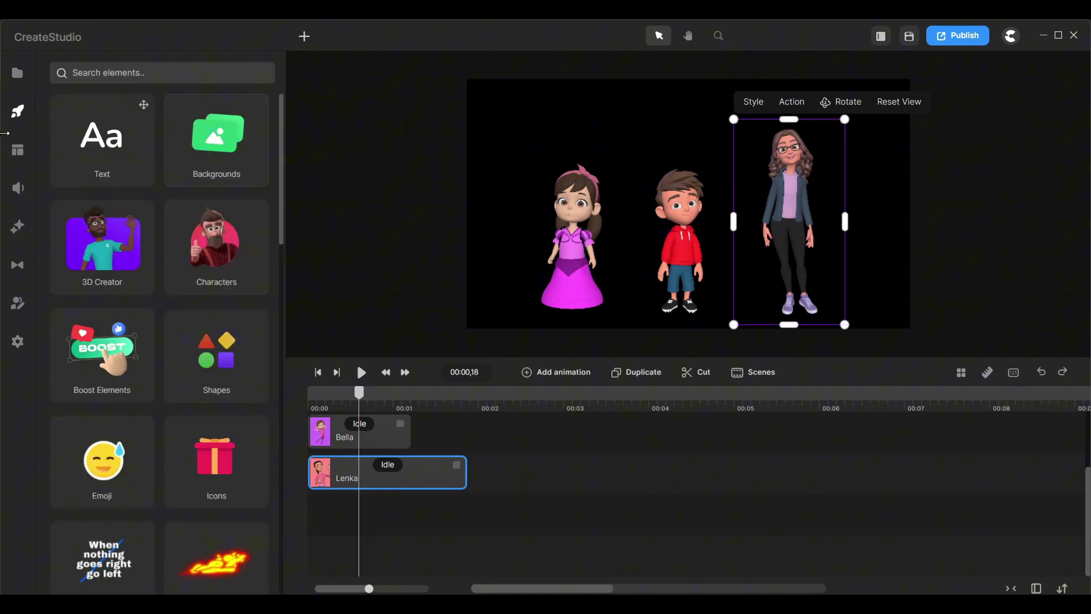
{"action": "left_click", "coordinate": [190, 146]}
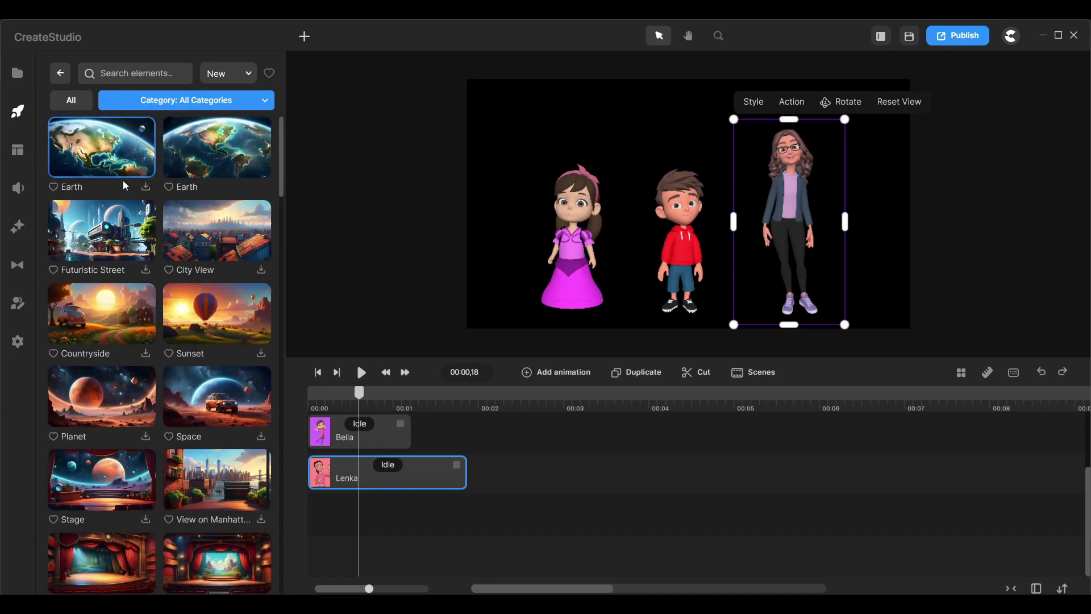
{"action": "scroll", "coordinate": [116, 243], "scroll_direction": "down", "scroll_amount": 5}
{"action": "scroll", "coordinate": [116, 244], "scroll_direction": "down", "scroll_amount": 10}
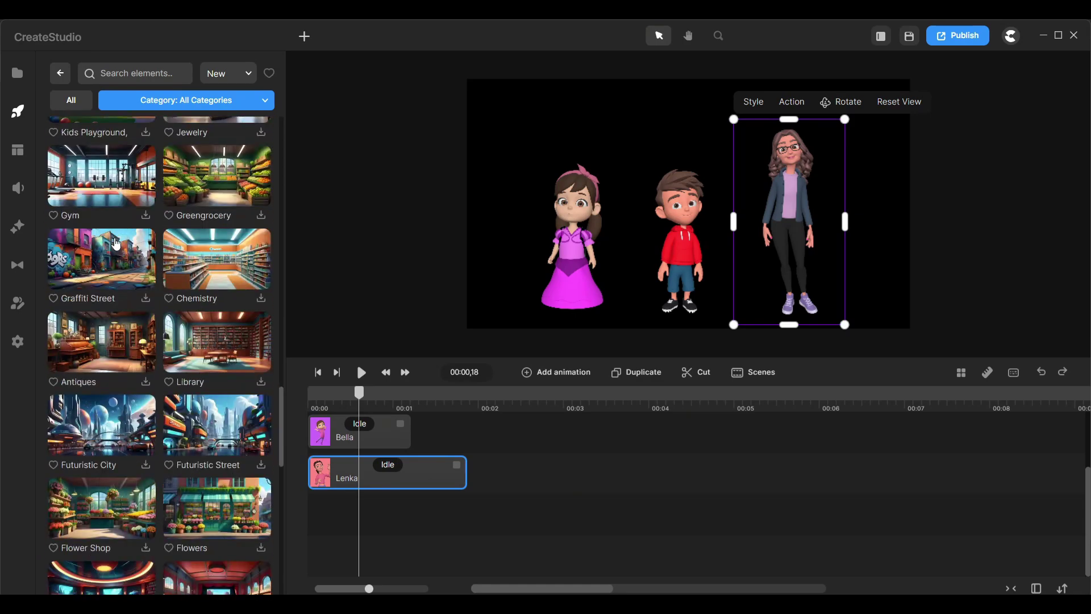
{"action": "scroll", "coordinate": [116, 243], "scroll_direction": "down", "scroll_amount": 7}
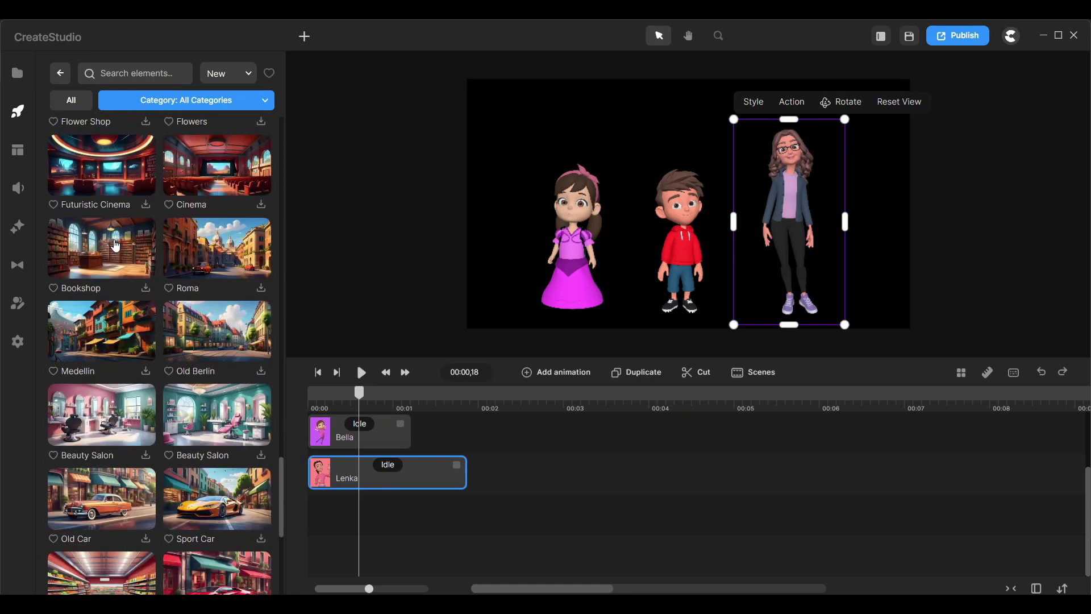
{"action": "scroll", "coordinate": [115, 244], "scroll_direction": "down", "scroll_amount": 5}
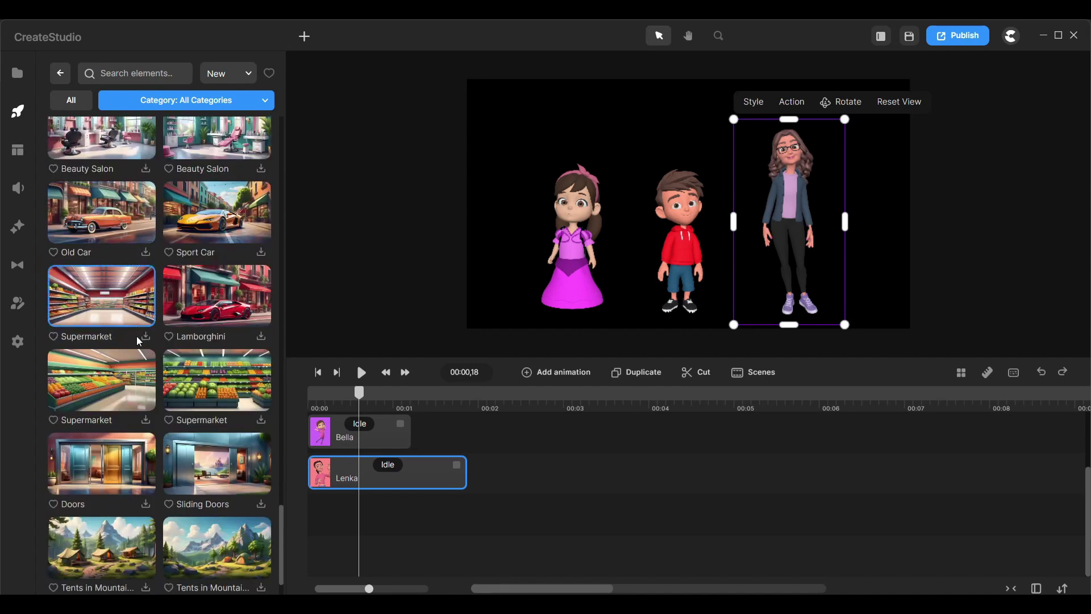
{"action": "scroll", "coordinate": [138, 341], "scroll_direction": "down", "scroll_amount": 2}
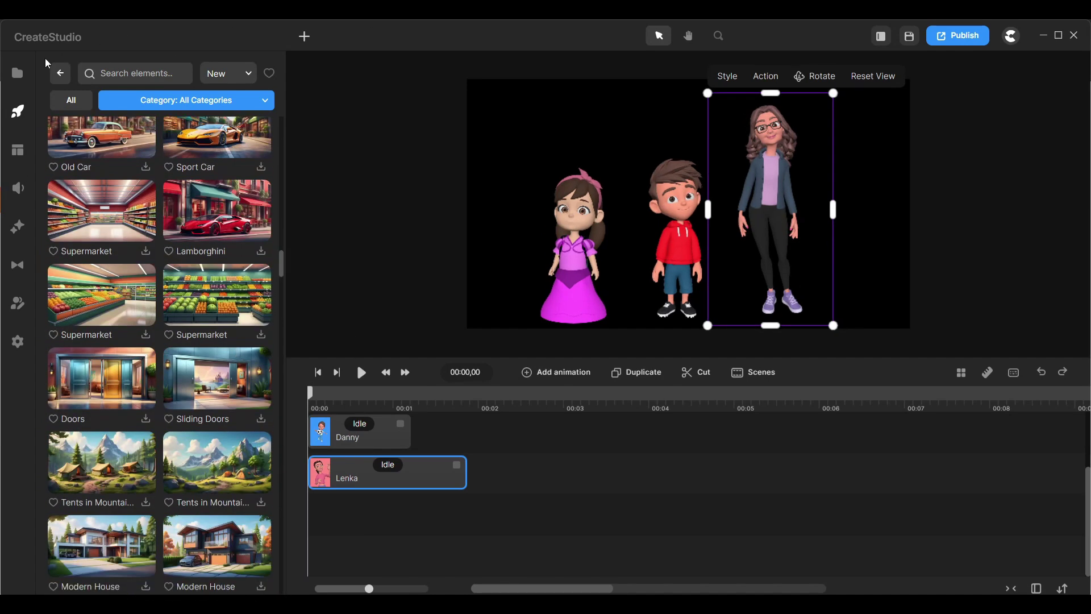
{"action": "left_click", "coordinate": [17, 73]}
{"action": "left_click", "coordinate": [197, 579]}
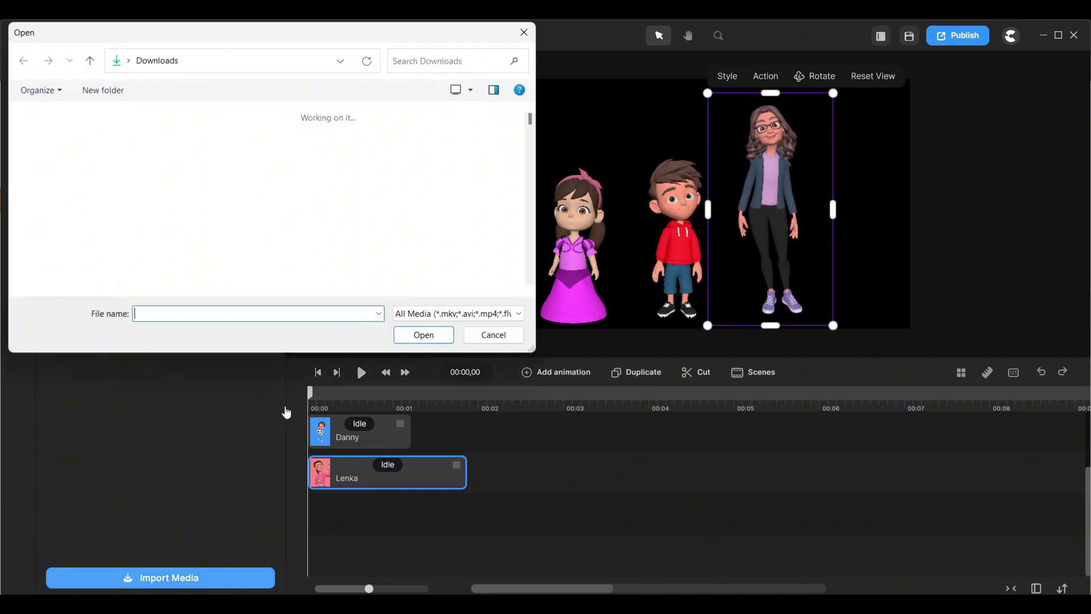
{"action": "left_click", "coordinate": [488, 340]}
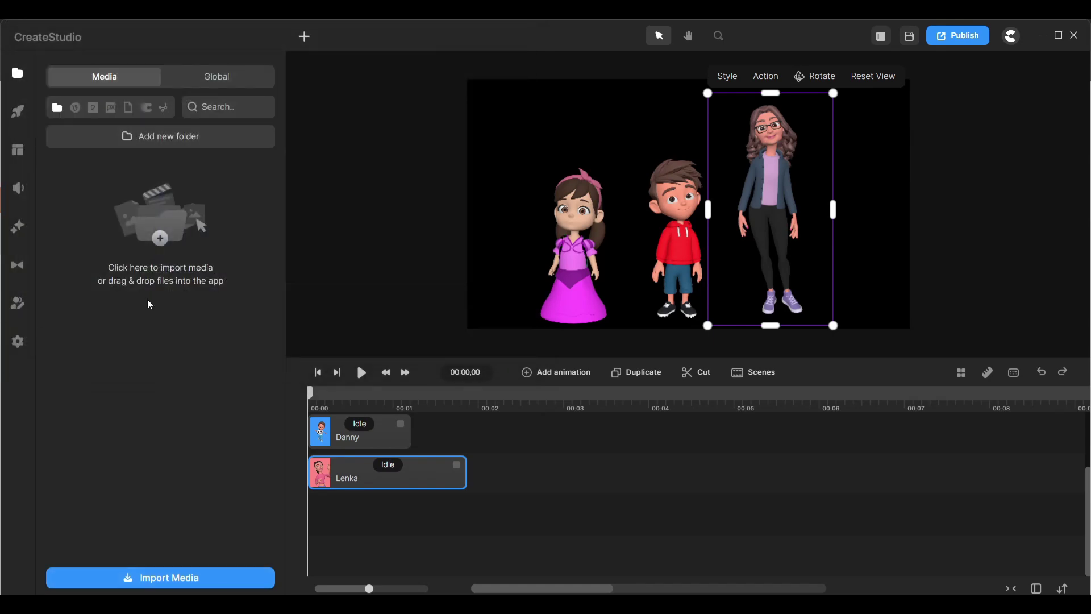
Step: Search the backgrounds for "classroom", add the one with a multicoloured checkered floor behind the characters, and scale it to fill the canvas
{"action": "left_click", "coordinate": [17, 110]}
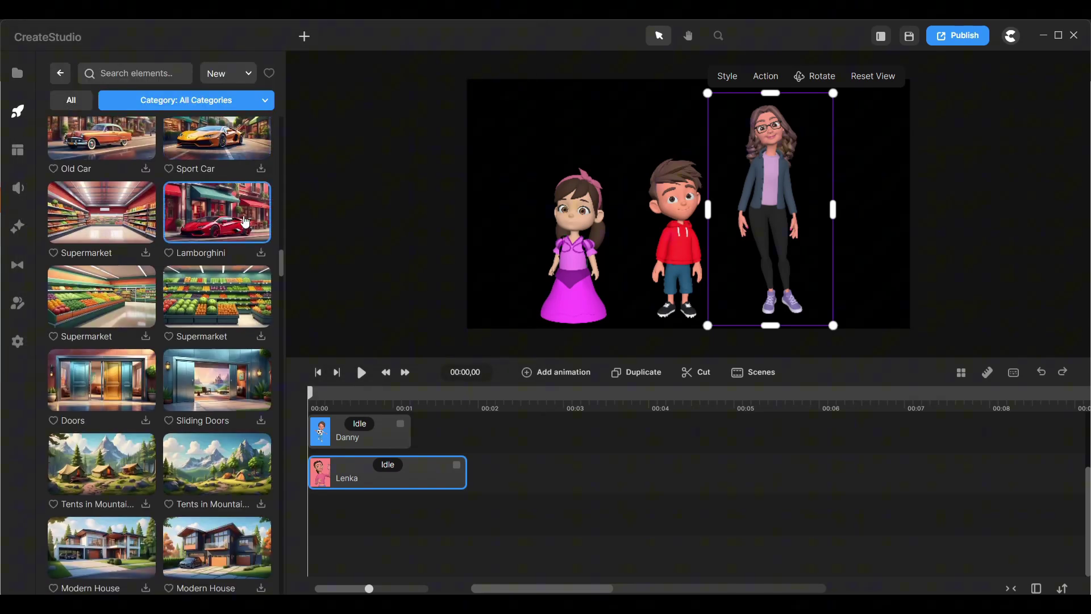
{"action": "scroll", "coordinate": [140, 290], "scroll_direction": "up", "scroll_amount": 3}
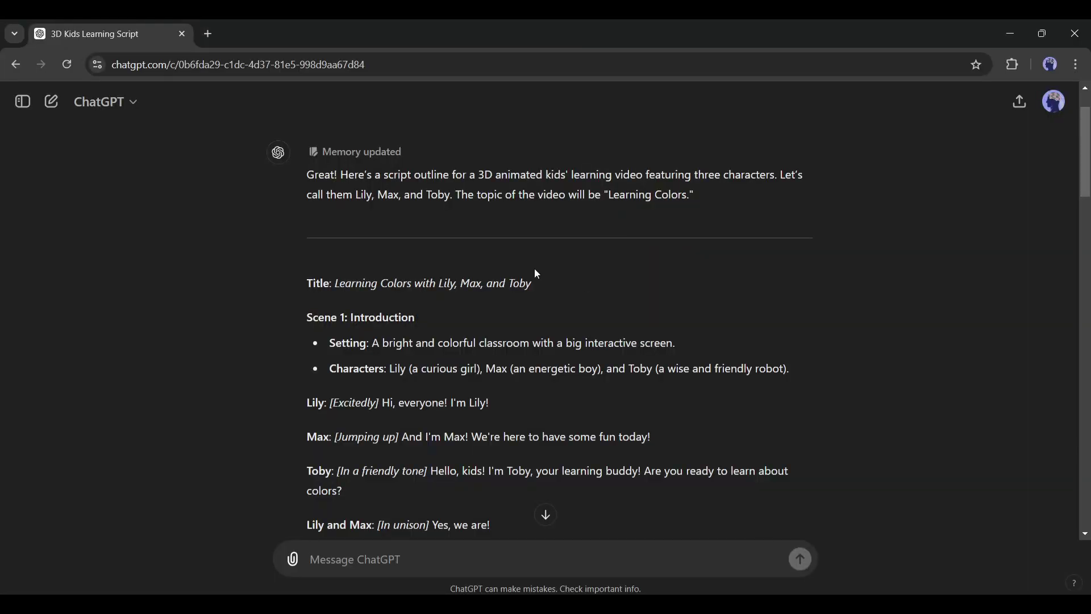
{"action": "scroll", "coordinate": [388, 271], "scroll_direction": "down", "scroll_amount": 2}
{"action": "double_click", "coordinate": [504, 277]}
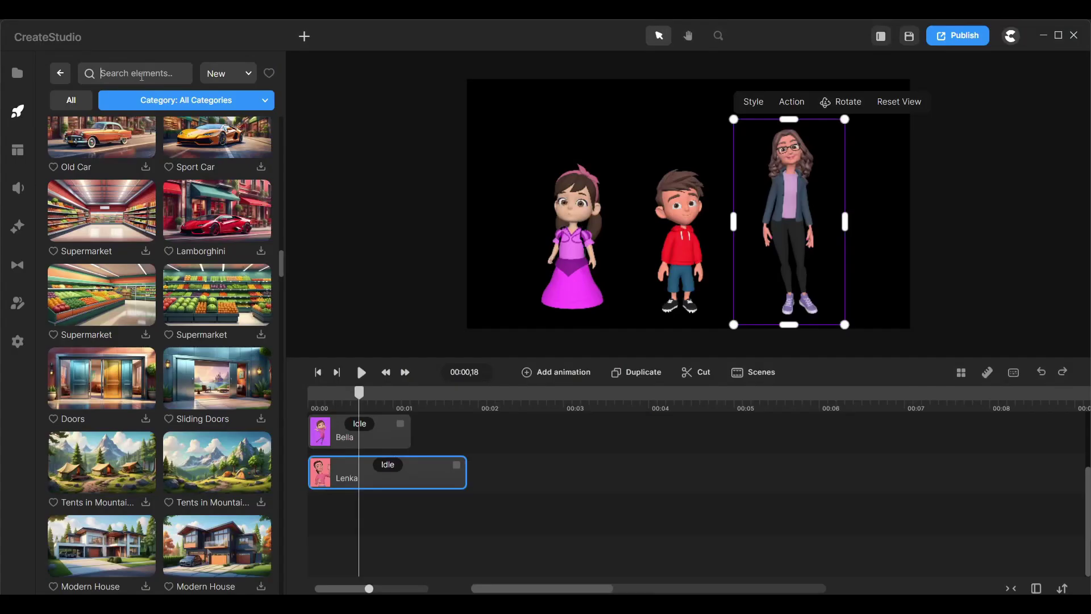
{"action": "type", "text": "classroom"}
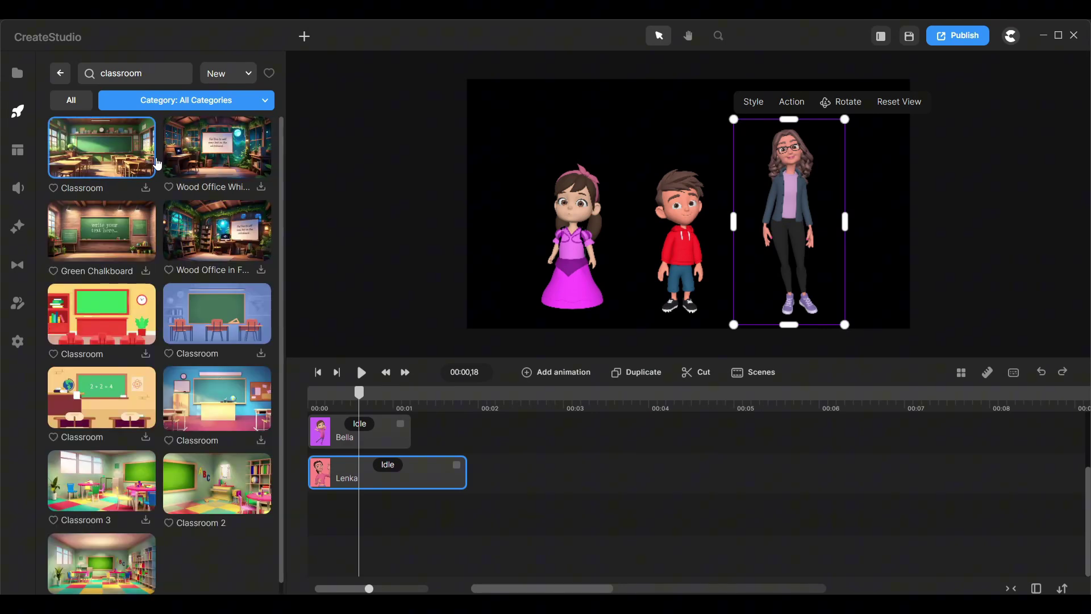
{"action": "scroll", "coordinate": [100, 344], "scroll_direction": "down", "scroll_amount": 1}
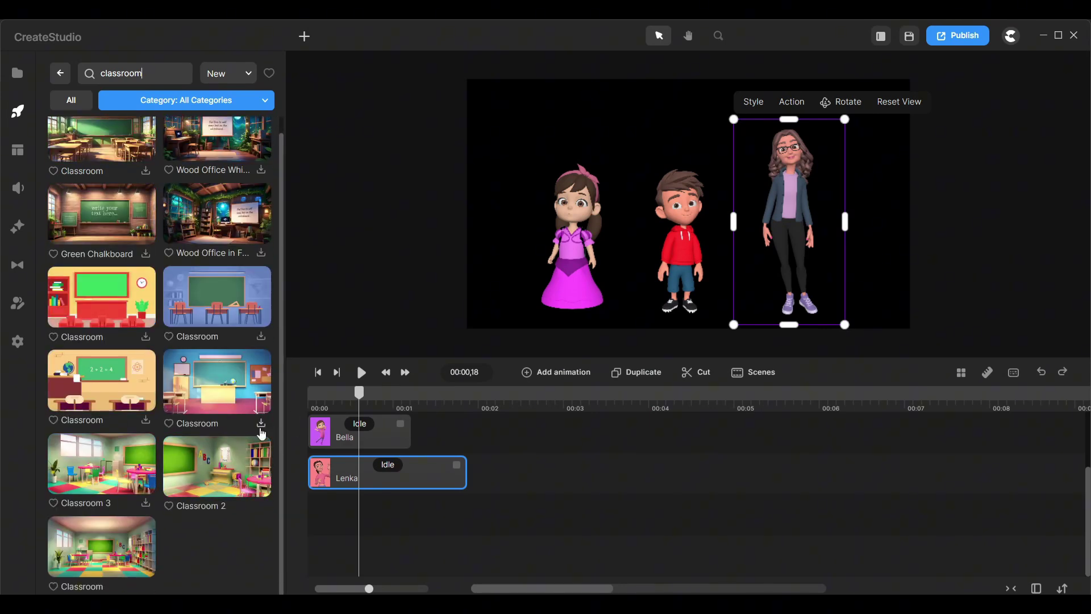
{"action": "left_click_drag", "start_coordinate": [100, 447], "coordinate": [336, 512]}
{"action": "left_click_drag", "start_coordinate": [865, 303], "coordinate": [909, 328]}
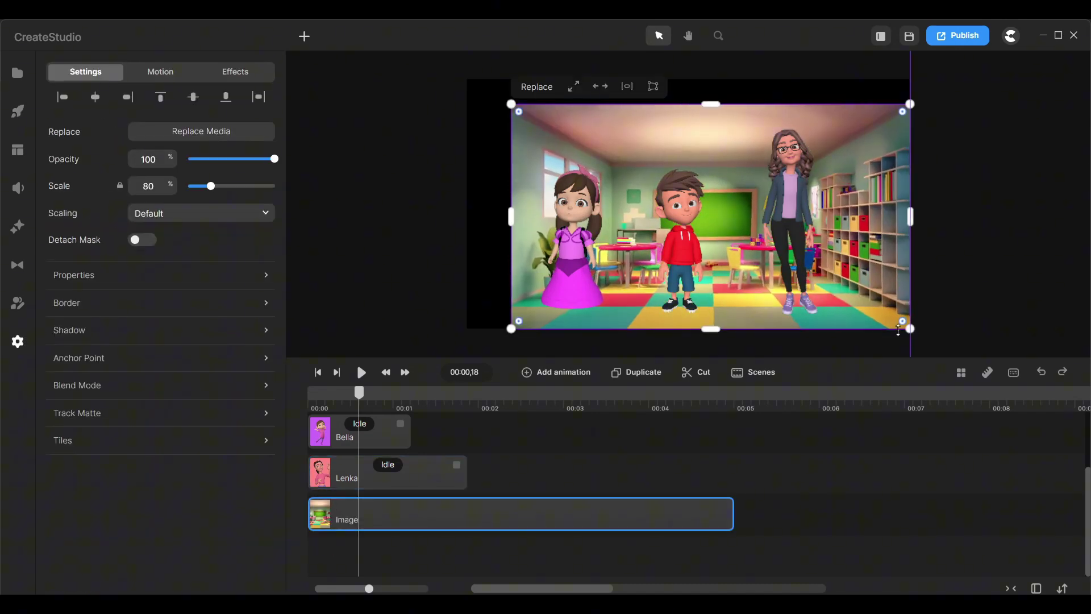
{"action": "left_click_drag", "start_coordinate": [510, 104], "coordinate": [468, 79]}
Step: Reposition both children and the teacher on the classroom floor, and return the playhead to the start
{"action": "left_click_drag", "start_coordinate": [571, 250], "coordinate": [561, 260]}
{"action": "left_click_drag", "start_coordinate": [664, 243], "coordinate": [641, 255]}
{"action": "left_click_drag", "start_coordinate": [785, 237], "coordinate": [750, 241]}
{"action": "left_click_drag", "start_coordinate": [358, 397], "coordinate": [309, 401]}
Step: Rename the Bella layer as Lily and the Danny layer as Max
{"action": "scroll", "coordinate": [362, 458], "scroll_direction": "up", "scroll_amount": 1}
{"action": "left_click", "coordinate": [353, 516]}
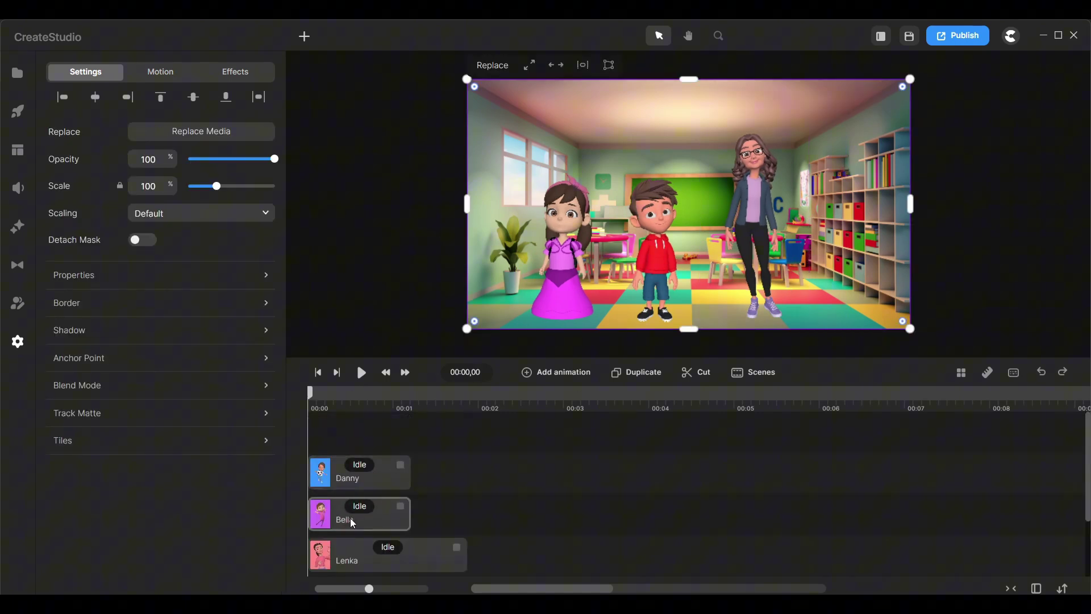
{"action": "double_click", "coordinate": [343, 519]}
{"action": "type", "text": "Lily"}
{"action": "left_click", "coordinate": [343, 479]}
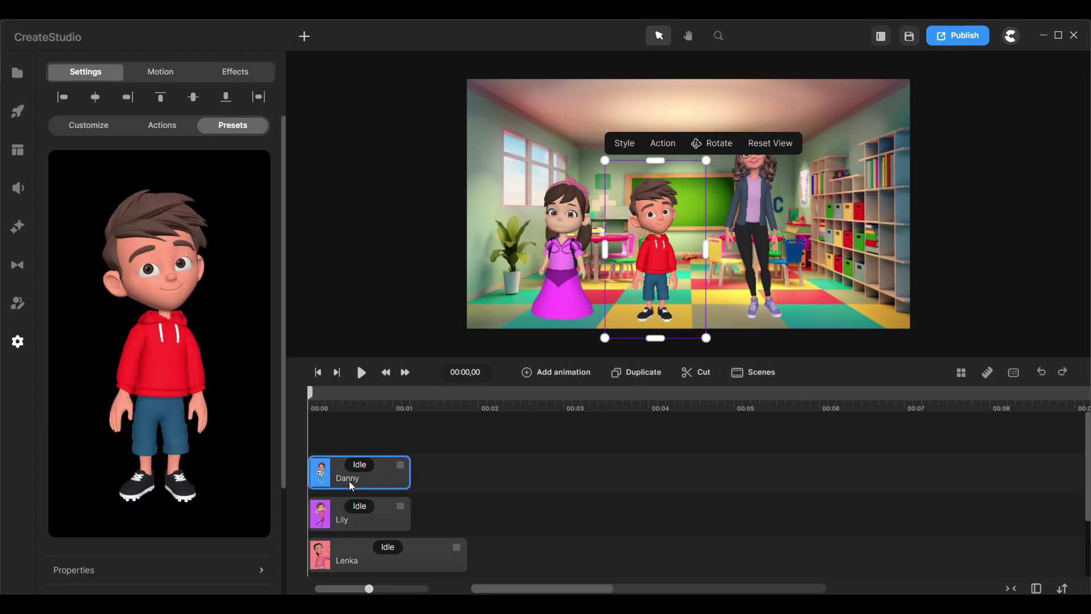
{"action": "double_click", "coordinate": [350, 480]}
{"action": "type", "text": "Max"}
Step: Rename the Lenka layer as Toby and the classroom image layer as Background
{"action": "left_click", "coordinate": [346, 571]}
{"action": "double_click", "coordinate": [342, 483]}
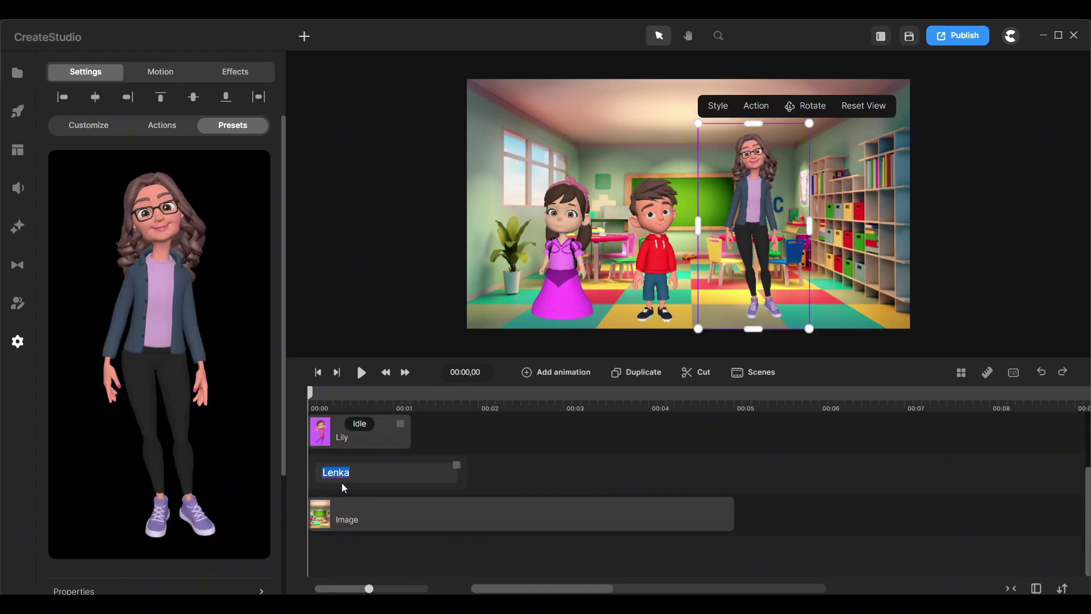
{"action": "type", "text": "Toby"}
{"action": "left_click", "coordinate": [344, 517]}
{"action": "double_click", "coordinate": [347, 521]}
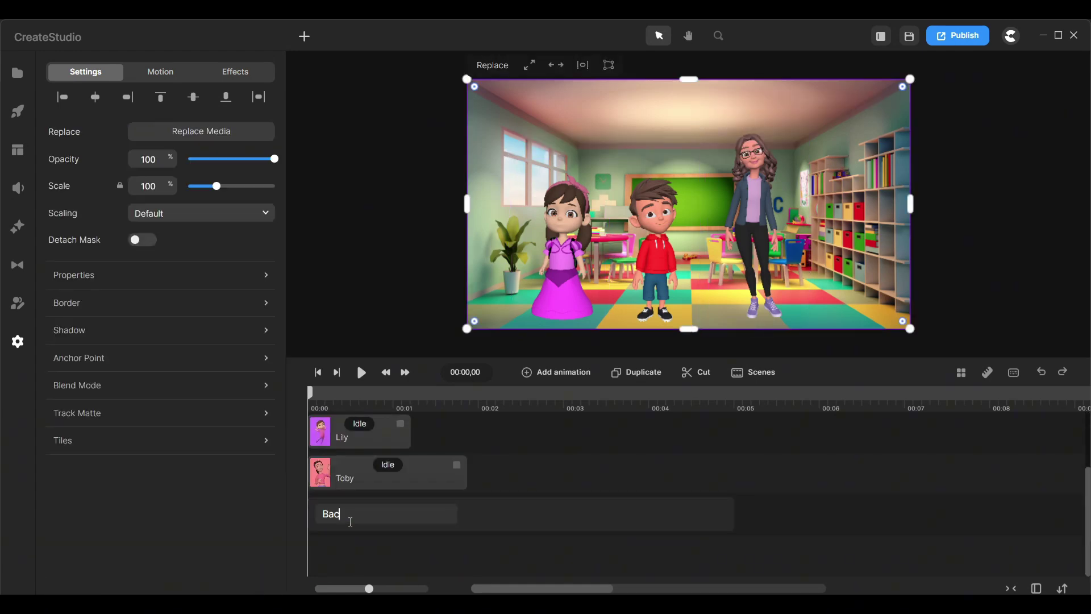
{"action": "left_click", "coordinate": [366, 475]}
{"action": "scroll", "coordinate": [458, 504], "scroll_direction": "up", "scroll_amount": 2}
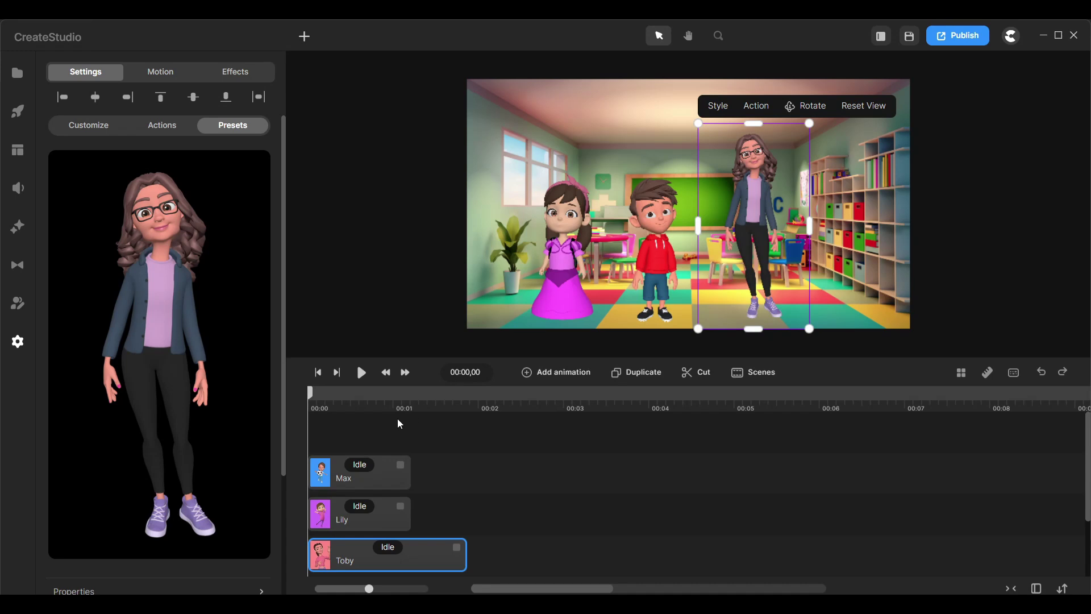
Step: Try the Angry action on Lily in place of Idle, and switch her back to Idle
{"action": "left_click", "coordinate": [374, 519]}
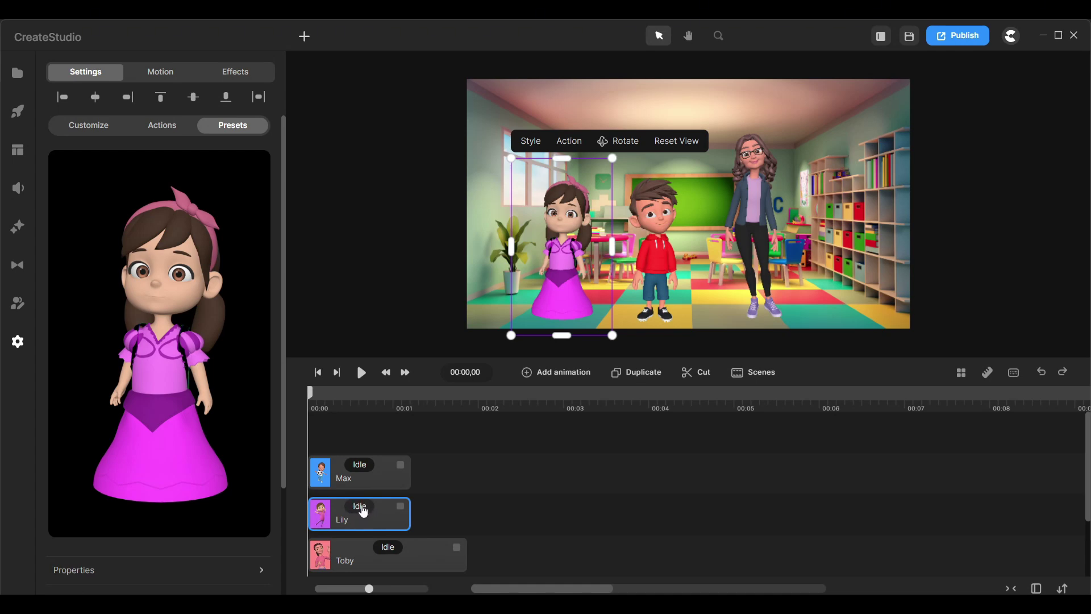
{"action": "left_click", "coordinate": [362, 508]}
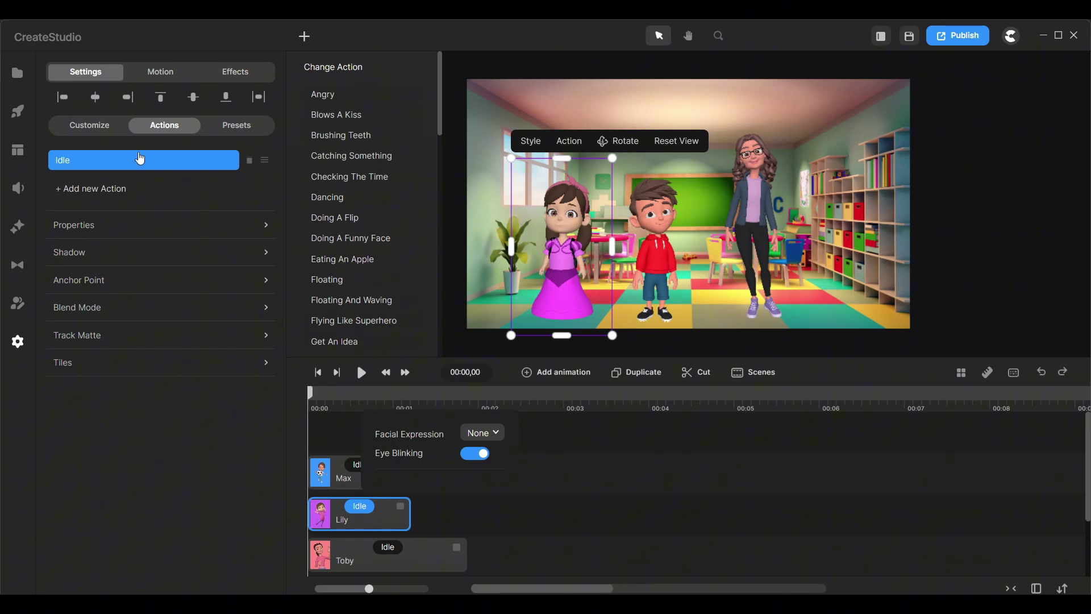
{"action": "left_click", "coordinate": [341, 95]}
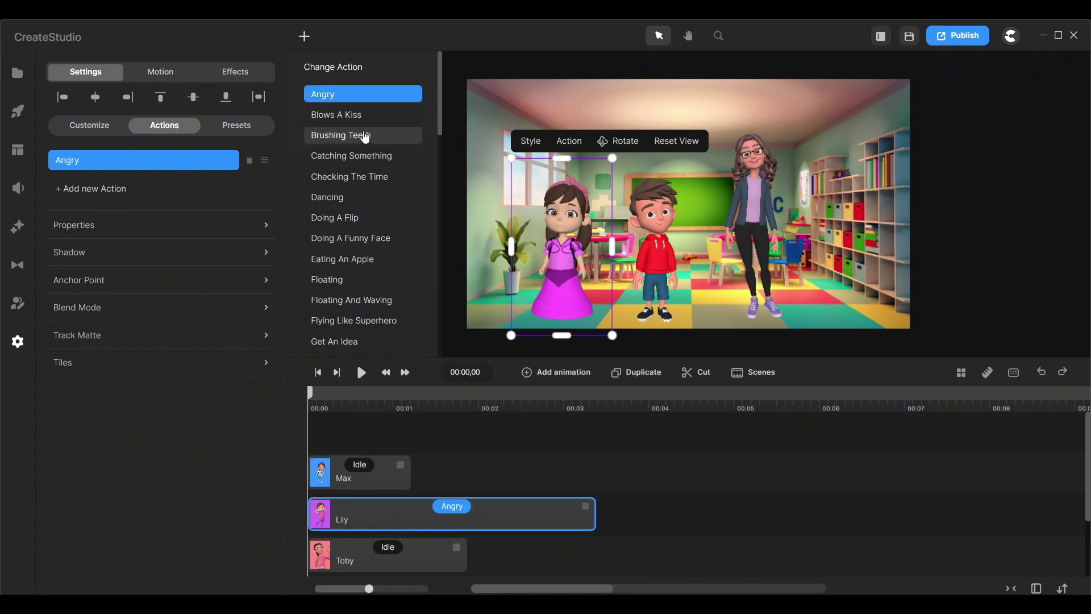
{"action": "scroll", "coordinate": [355, 221], "scroll_direction": "down", "scroll_amount": 2}
{"action": "left_click", "coordinate": [343, 290]}
Step: Try adding a Happy action after Lily's Idle action, and delete the added action
{"action": "left_click", "coordinate": [106, 189]}
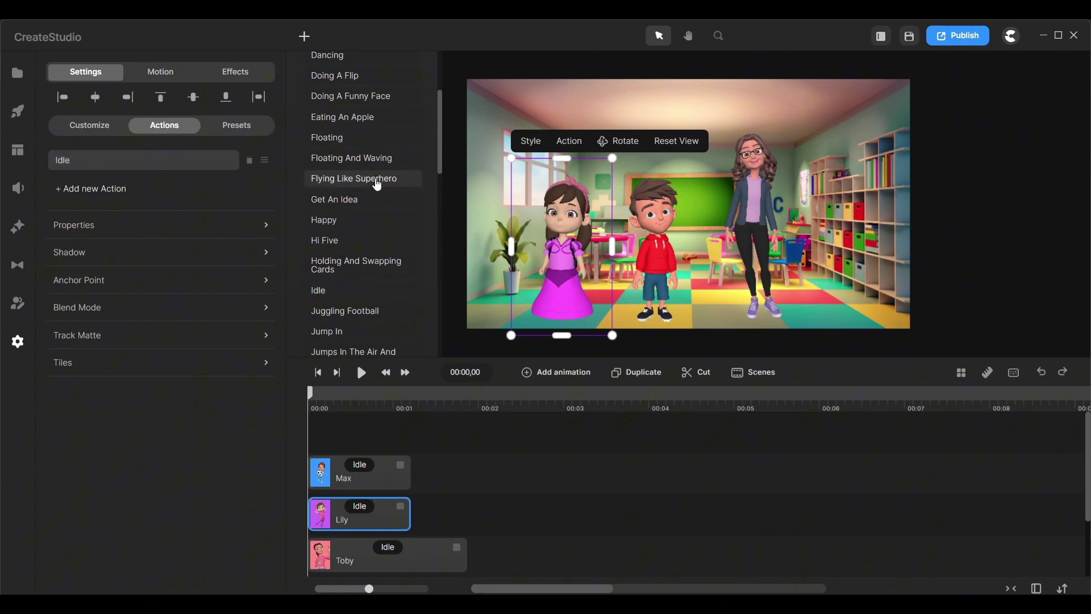
{"action": "left_click", "coordinate": [348, 221]}
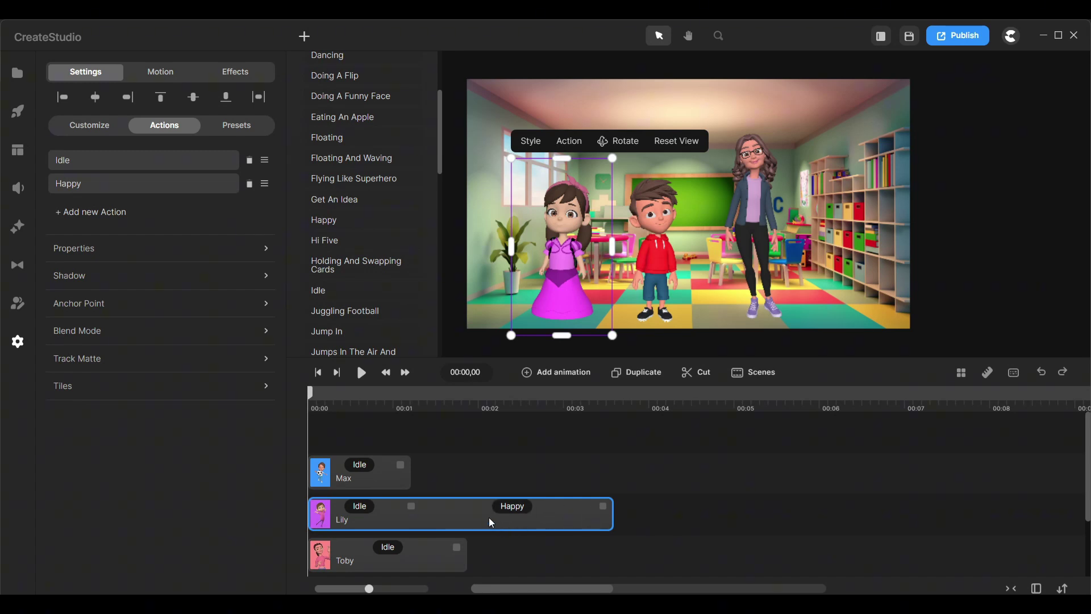
{"action": "left_click", "coordinate": [249, 182]}
Step: Change Lily's action to Happy and Max's action to Jump In, and play the animation
{"action": "left_click", "coordinate": [188, 160]}
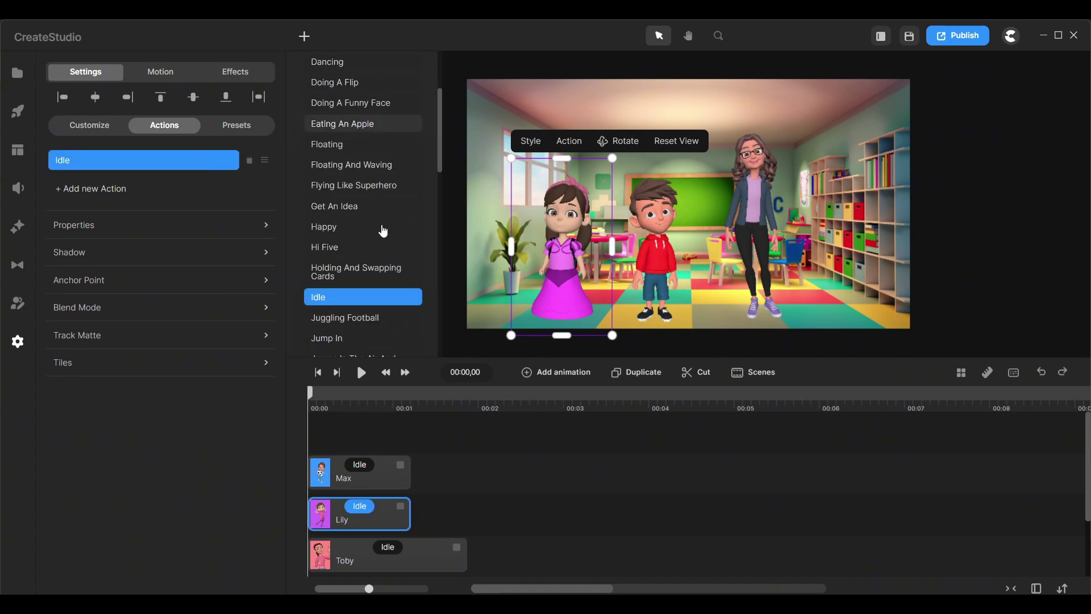
{"action": "left_click", "coordinate": [345, 230]}
{"action": "left_click", "coordinate": [370, 462]}
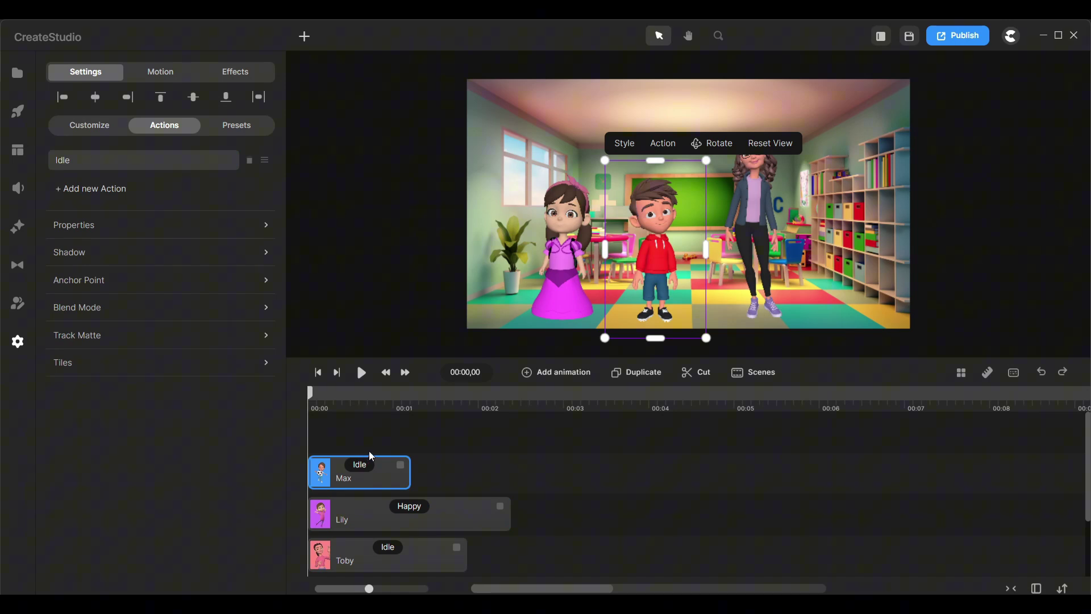
{"action": "left_click", "coordinate": [359, 464]}
{"action": "left_click", "coordinate": [359, 211]}
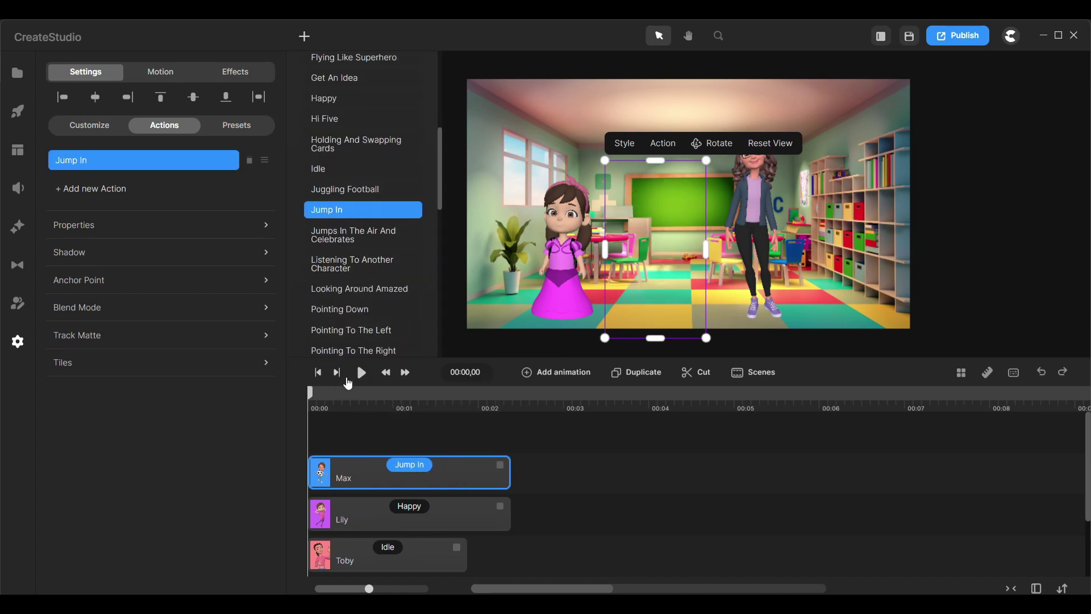
{"action": "left_click", "coordinate": [362, 374]}
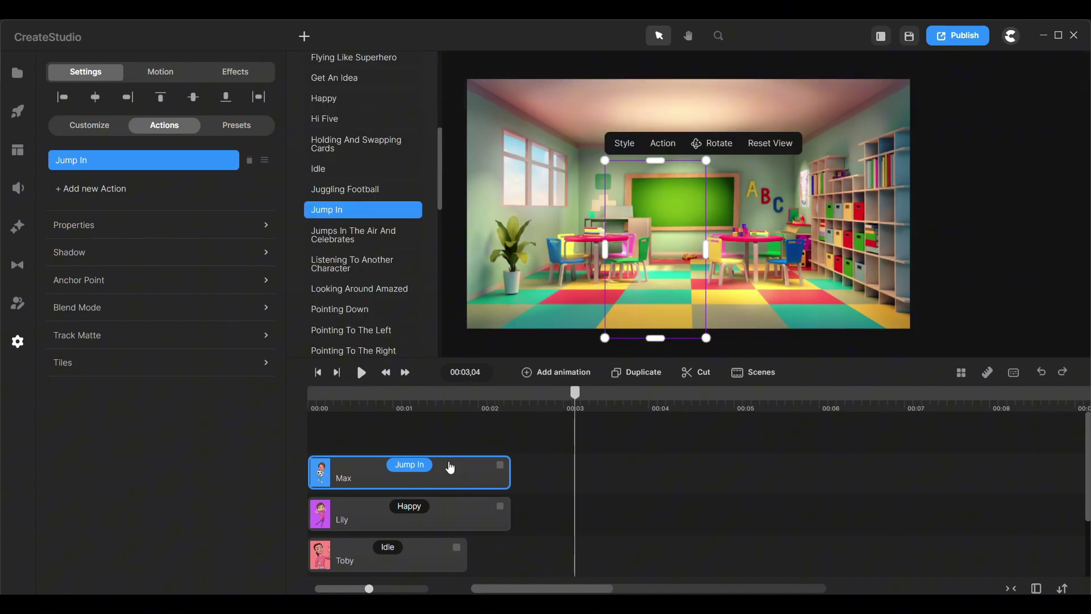
Step: Add an Idle action after Max's Jump In and another after Lily's Happy action
{"action": "left_click", "coordinate": [122, 189]}
{"action": "left_click", "coordinate": [318, 169]}
{"action": "left_click", "coordinate": [363, 517]}
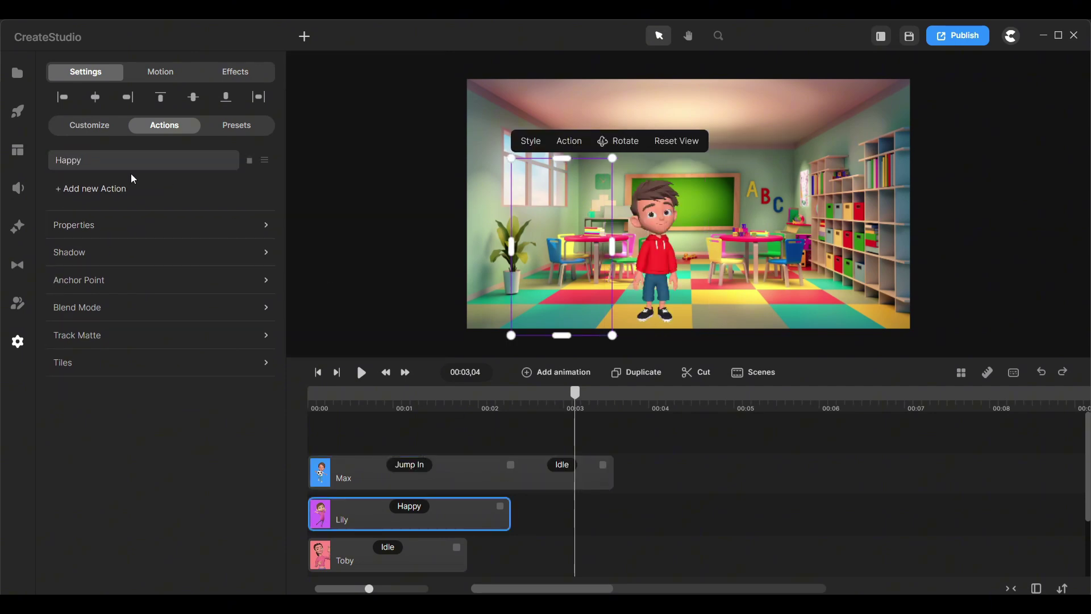
{"action": "left_click", "coordinate": [122, 188]}
{"action": "scroll", "coordinate": [341, 256], "scroll_direction": "down", "scroll_amount": 2}
{"action": "left_click", "coordinate": [318, 290]}
{"action": "left_click", "coordinate": [418, 408]}
Step: Change Toby's action to Walking, and play the scene from the start
{"action": "scroll", "coordinate": [388, 483], "scroll_direction": "down", "scroll_amount": 1}
{"action": "left_click", "coordinate": [388, 486]}
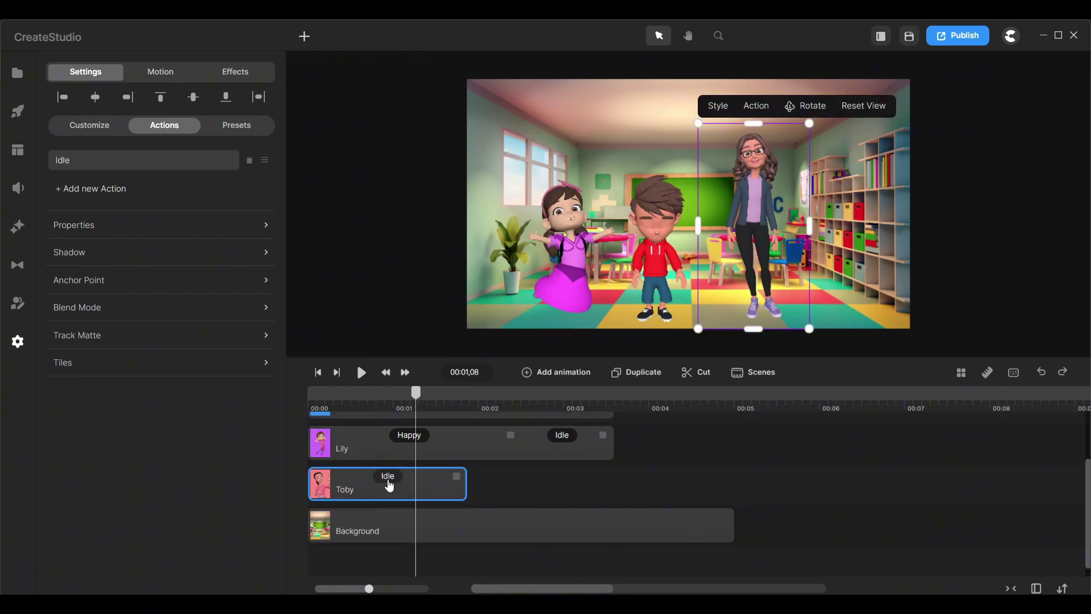
{"action": "left_click", "coordinate": [387, 478]}
{"action": "scroll", "coordinate": [370, 222], "scroll_direction": "down", "scroll_amount": 8}
{"action": "left_click", "coordinate": [336, 206]}
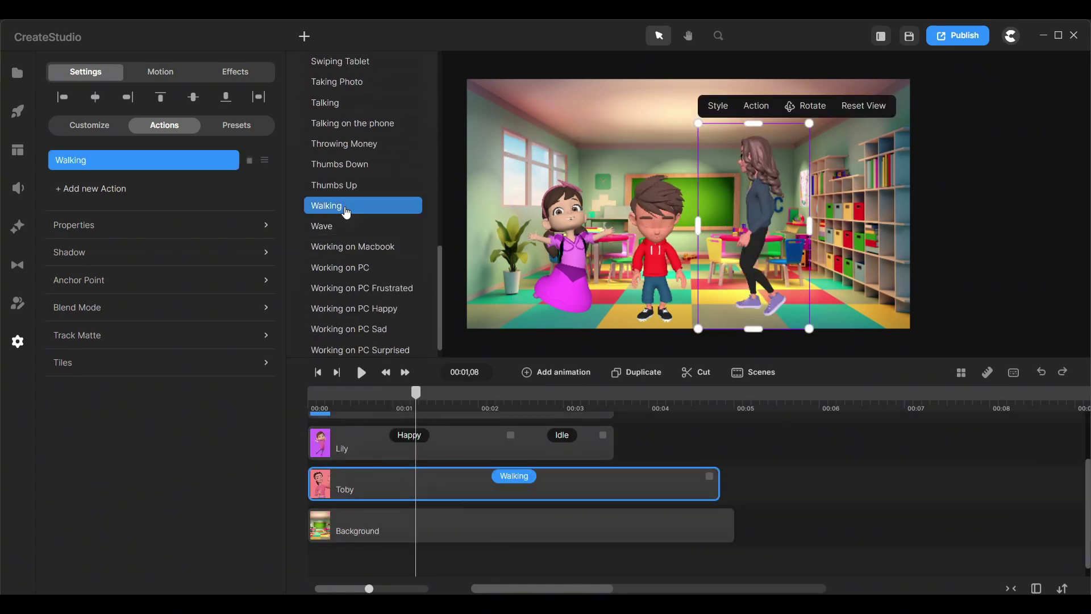
{"action": "left_click_drag", "start_coordinate": [416, 401], "coordinate": [306, 399]}
{"action": "left_click", "coordinate": [361, 372]}
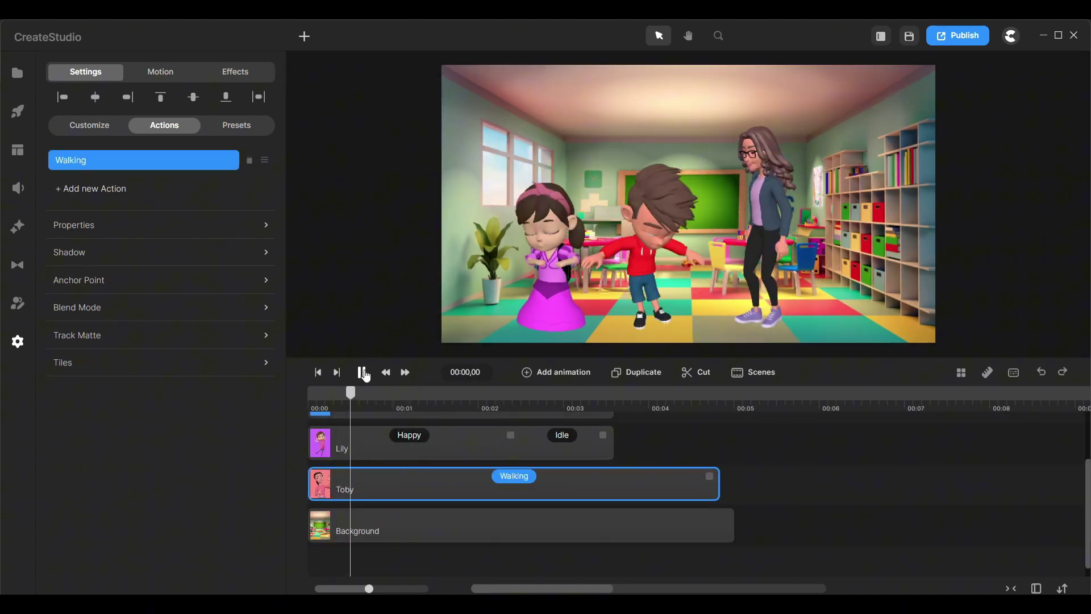
{"action": "left_click", "coordinate": [361, 372]}
Step: At 00:00,24, move Toby off the canvas beyond the bookshelf side, and add a Position animation to her layer
{"action": "left_click_drag", "start_coordinate": [575, 396], "coordinate": [379, 412]}
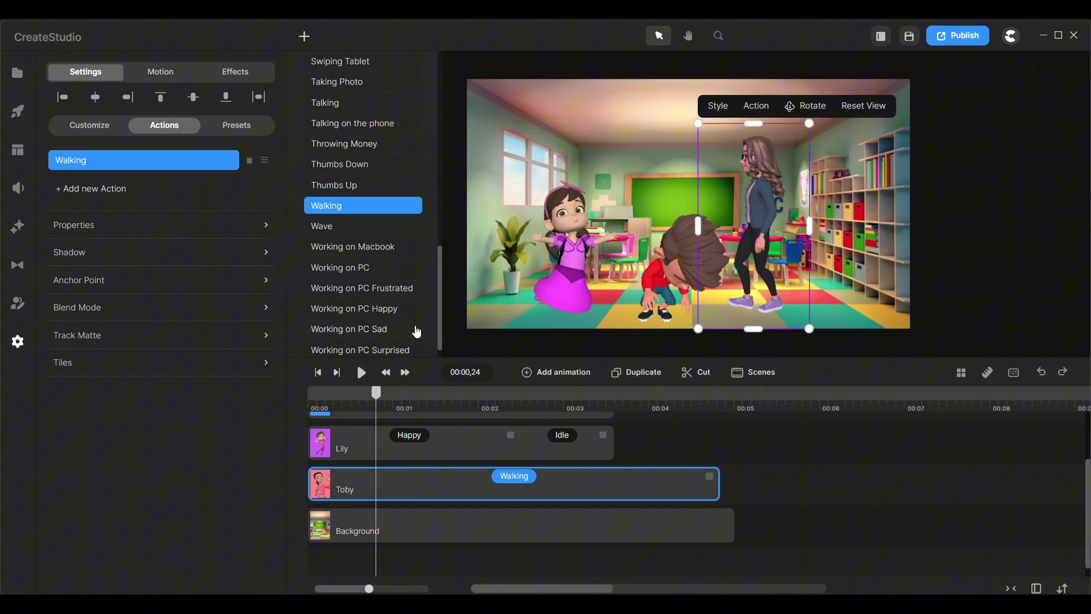
{"action": "left_click_drag", "start_coordinate": [769, 209], "coordinate": [1027, 207]}
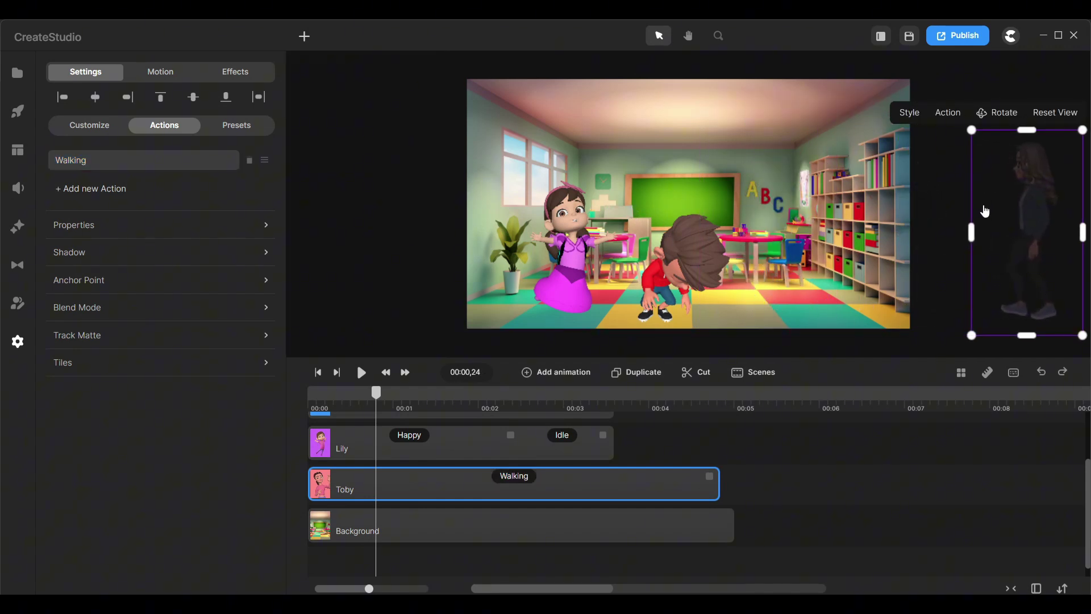
{"action": "left_click", "coordinate": [541, 373]}
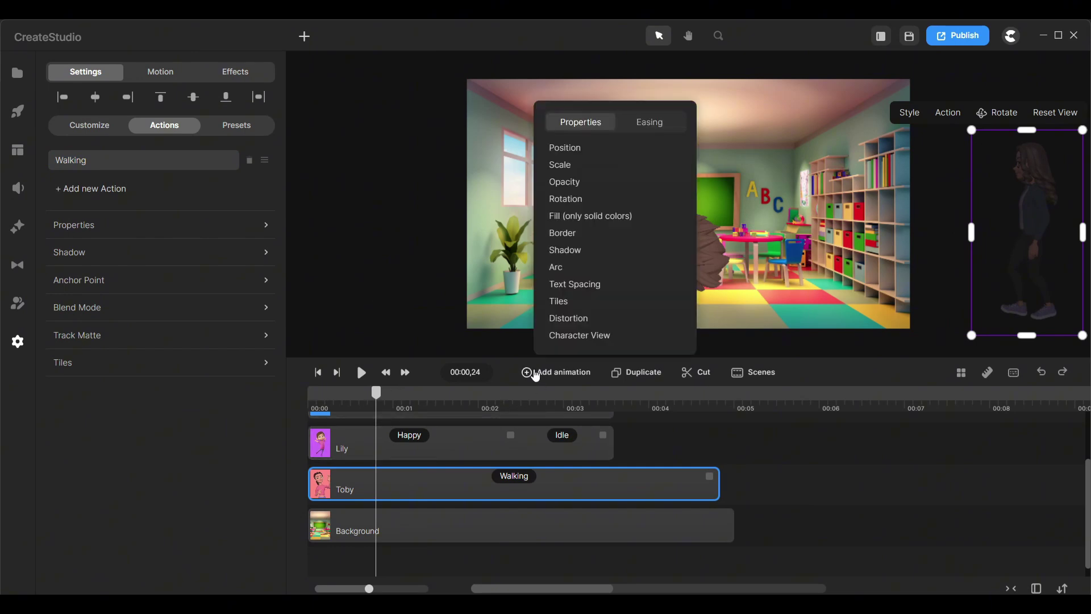
{"action": "left_click", "coordinate": [573, 151]}
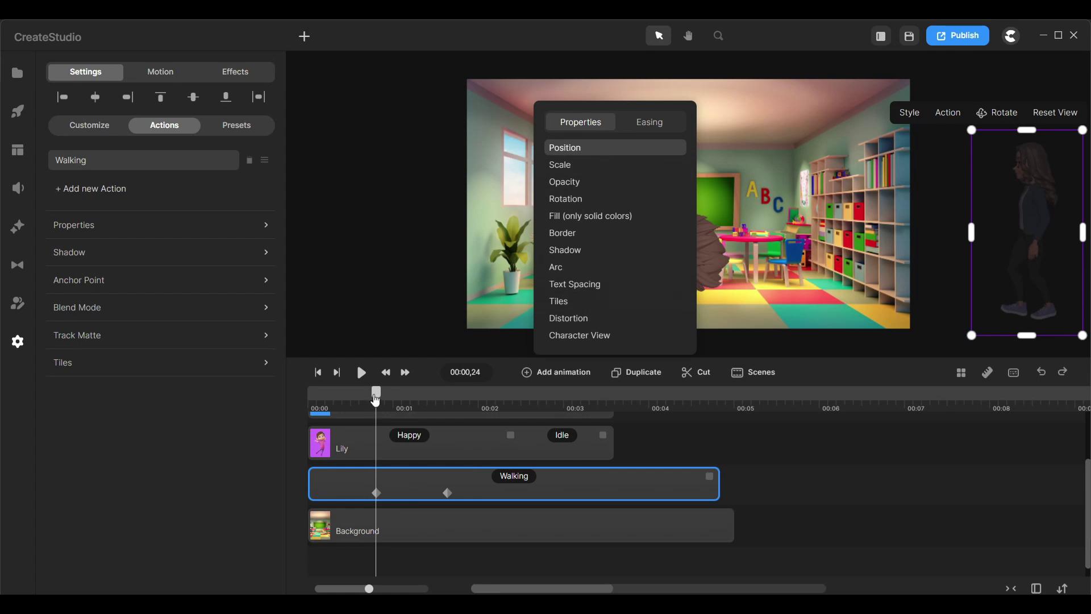
Step: Stretch Toby's Position animation to end at about 00:04, and extend Lily's and Max's layers to the end of Toby's layer
{"action": "left_click_drag", "start_coordinate": [375, 396], "coordinate": [665, 405]}
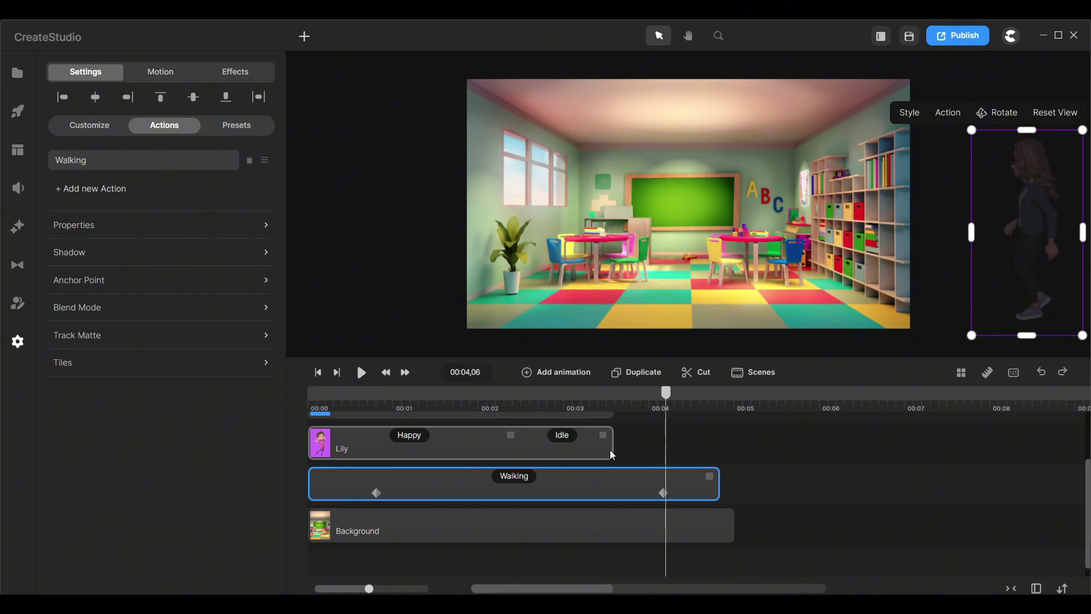
{"action": "left_click_drag", "start_coordinate": [612, 453], "coordinate": [719, 468]}
{"action": "scroll", "coordinate": [674, 472], "scroll_direction": "up", "scroll_amount": 2}
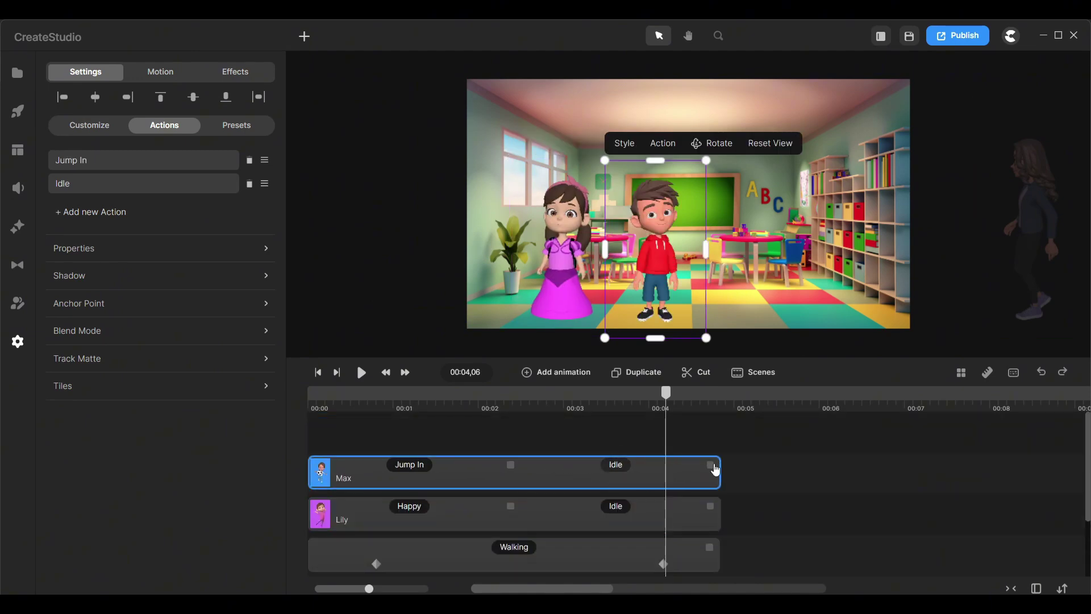
Step: At 00:04,05, move Toby from outside the canvas into the classroom, beside Max on the bookshelf side
{"action": "left_click", "coordinate": [664, 408]}
{"action": "left_click_drag", "start_coordinate": [1029, 256], "coordinate": [742, 253]}
{"action": "key", "text": "ctrl+z"}
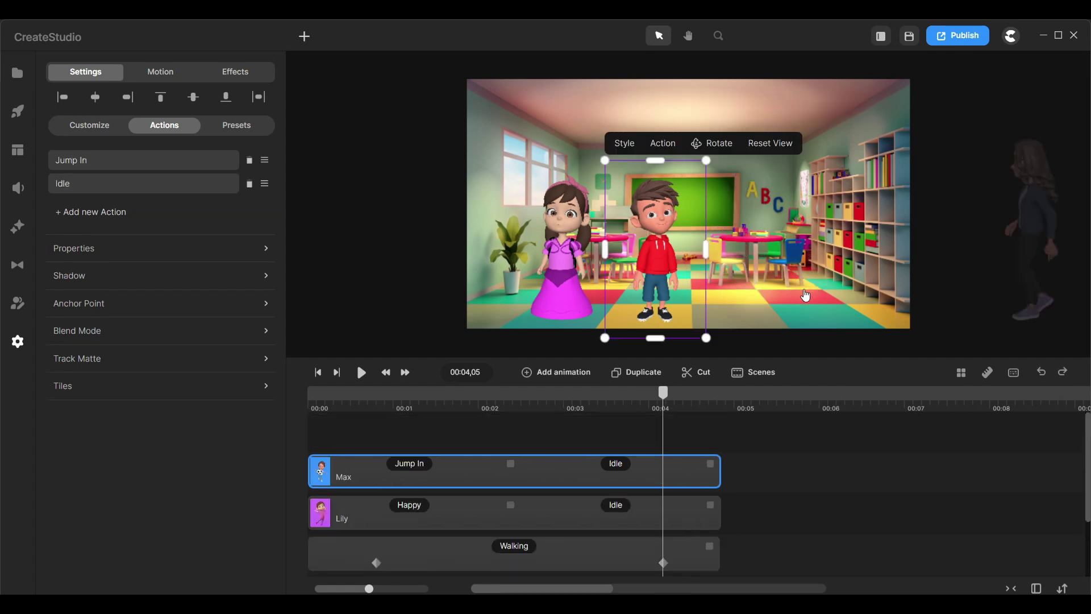
{"action": "left_click", "coordinate": [1023, 244]}
{"action": "left_click_drag", "start_coordinate": [1023, 245], "coordinate": [839, 224]}
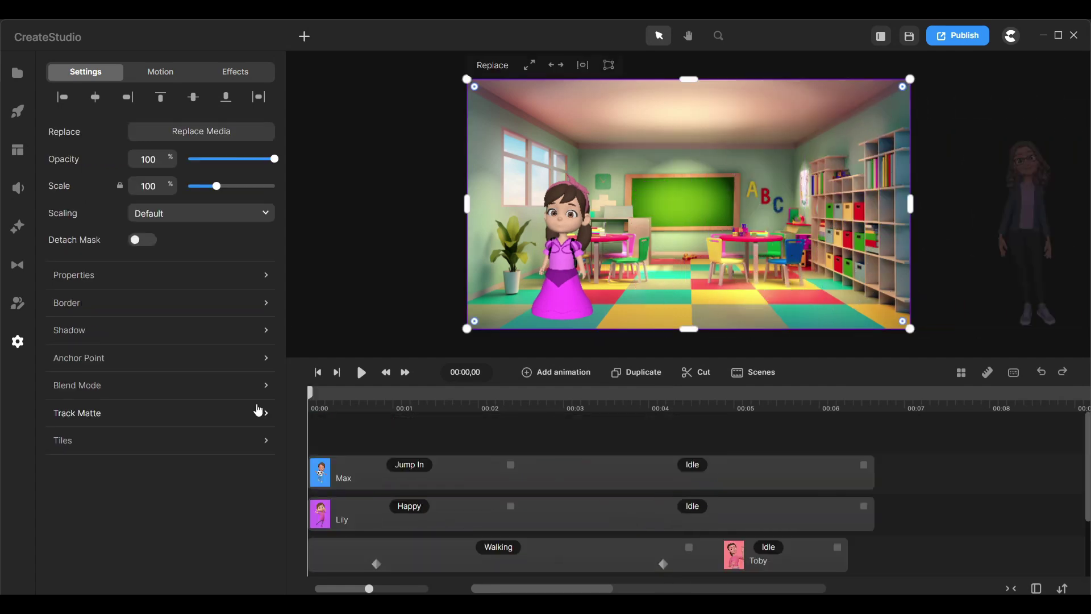
Step: Add a Talking action after Toby's Walking action, and scrub back through the animation
{"action": "left_click_drag", "start_coordinate": [324, 415], "coordinate": [591, 415]}
{"action": "mouse_move", "coordinate": [677, 426]}
{"action": "left_mouse_down"}
{"action": "mouse_move", "coordinate": [767, 424]}
{"action": "mouse_move", "coordinate": [699, 426]}
{"action": "left_mouse_up"}
{"action": "left_click", "coordinate": [759, 529]}
{"action": "left_click", "coordinate": [767, 547]}
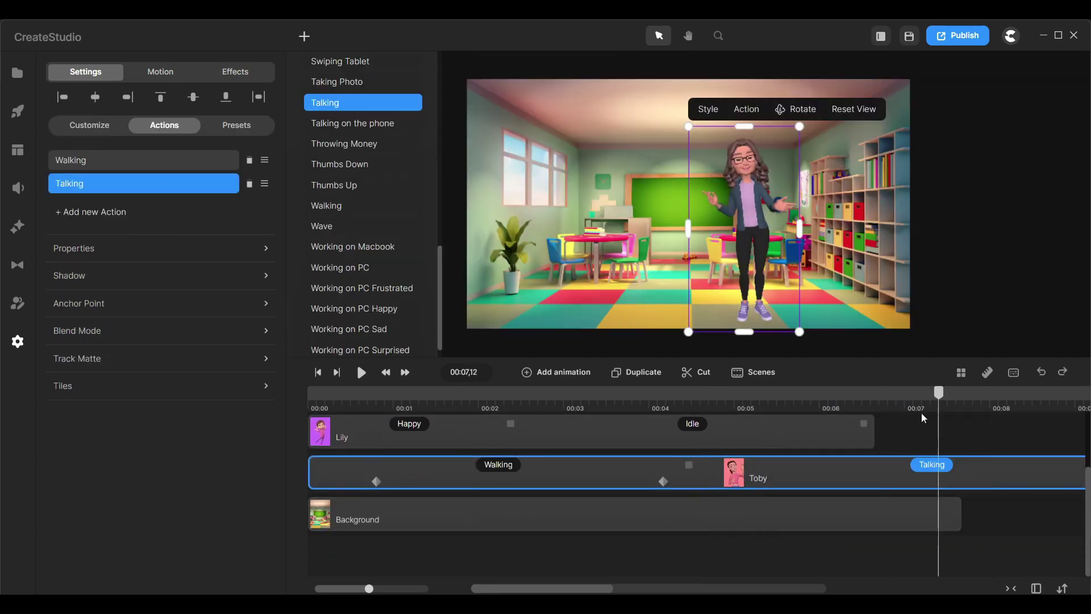
{"action": "left_click_drag", "start_coordinate": [922, 413], "coordinate": [635, 407]}
Step: Extend the Background, Lily and Max layers to about 00:10, and shorten Toby's Walking action to end just before 00:04
{"action": "left_click", "coordinate": [954, 524]}
{"action": "left_click_drag", "start_coordinate": [958, 522], "coordinate": [1088, 518]}
{"action": "mouse_move", "coordinate": [588, 588]}
{"action": "left_mouse_down"}
{"action": "mouse_move", "coordinate": [636, 590]}
{"action": "mouse_move", "coordinate": [596, 589]}
{"action": "left_mouse_up"}
{"action": "left_click_drag", "start_coordinate": [913, 515], "coordinate": [1007, 509]}
{"action": "scroll", "coordinate": [852, 509], "scroll_direction": "up", "scroll_amount": 2}
{"action": "left_click", "coordinate": [696, 510]}
{"action": "left_click_drag", "start_coordinate": [696, 509], "coordinate": [985, 516]}
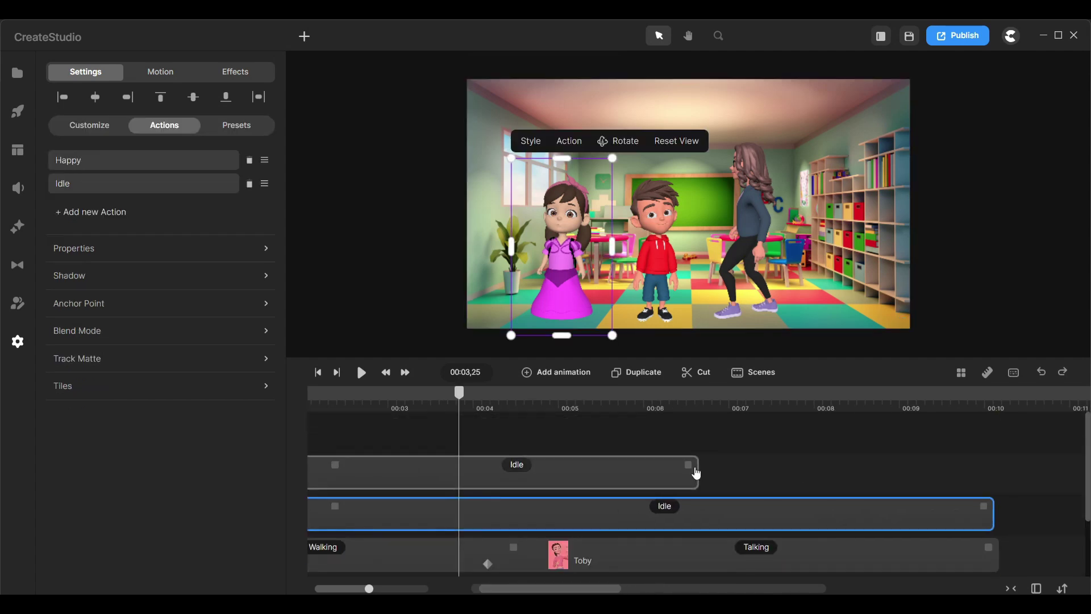
{"action": "left_click_drag", "start_coordinate": [697, 474], "coordinate": [984, 472]}
{"action": "left_click_drag", "start_coordinate": [358, 410], "coordinate": [407, 411]}
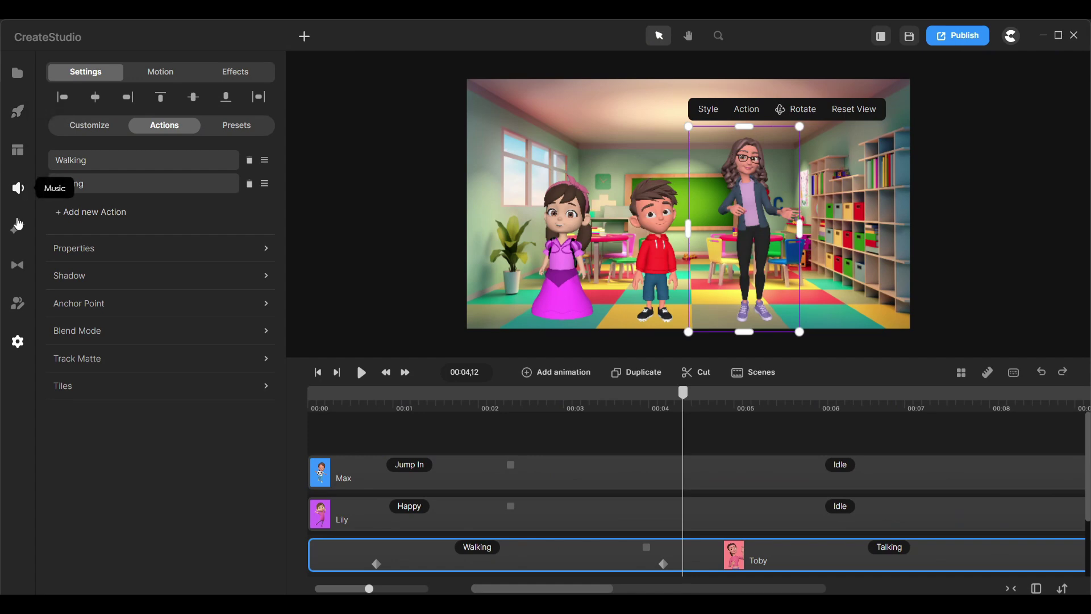
Step: Look through the Music, Fx, Speech and Record audio options, including both the Google and AI speech generators
{"action": "left_click", "coordinate": [19, 188]}
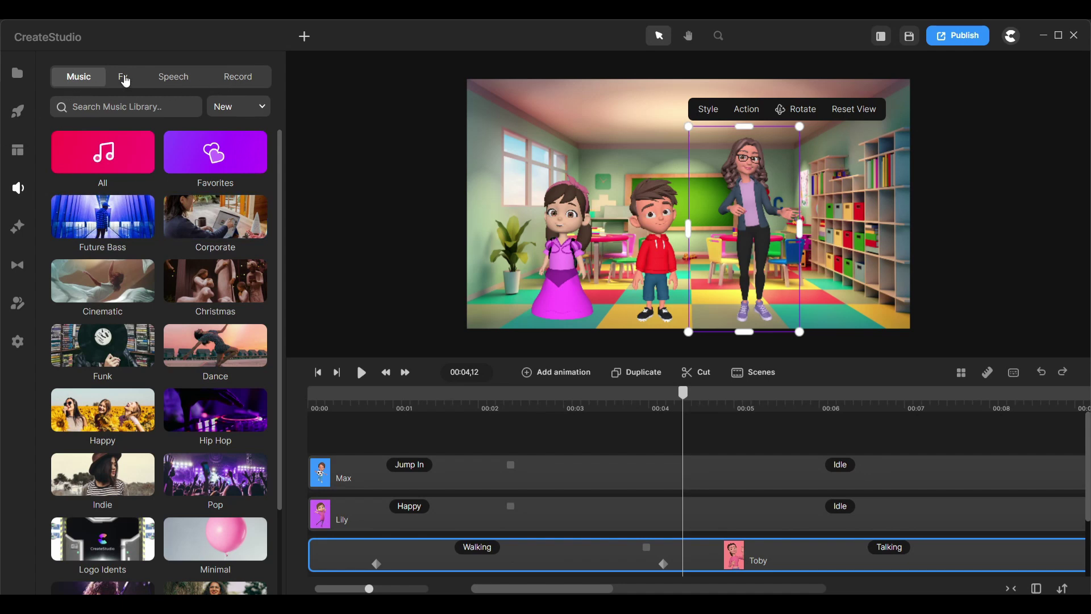
{"action": "left_click", "coordinate": [123, 79]}
{"action": "left_click", "coordinate": [165, 78]}
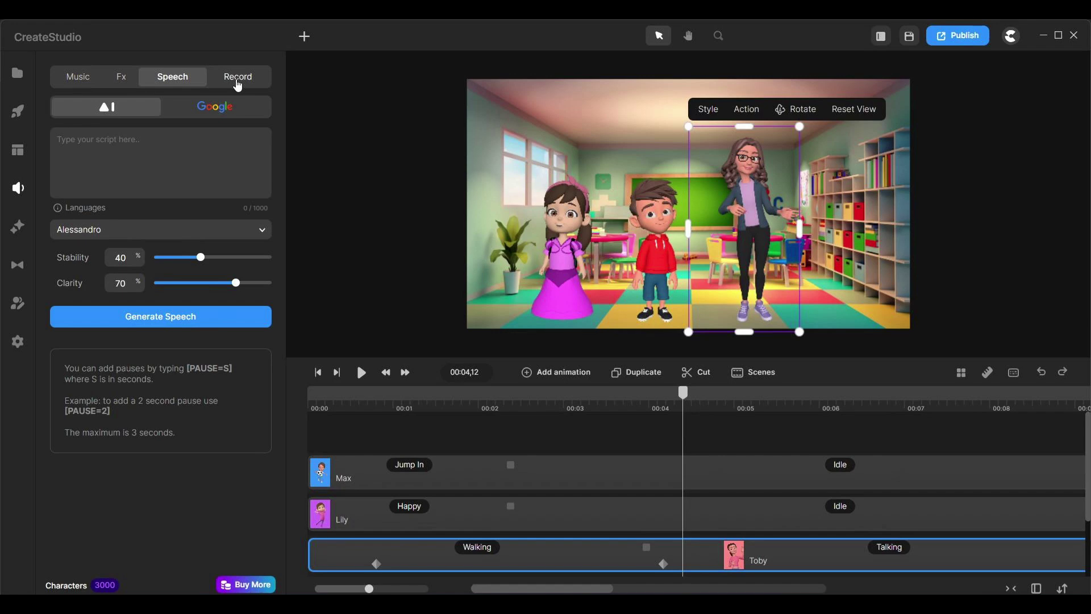
{"action": "left_click", "coordinate": [237, 79]}
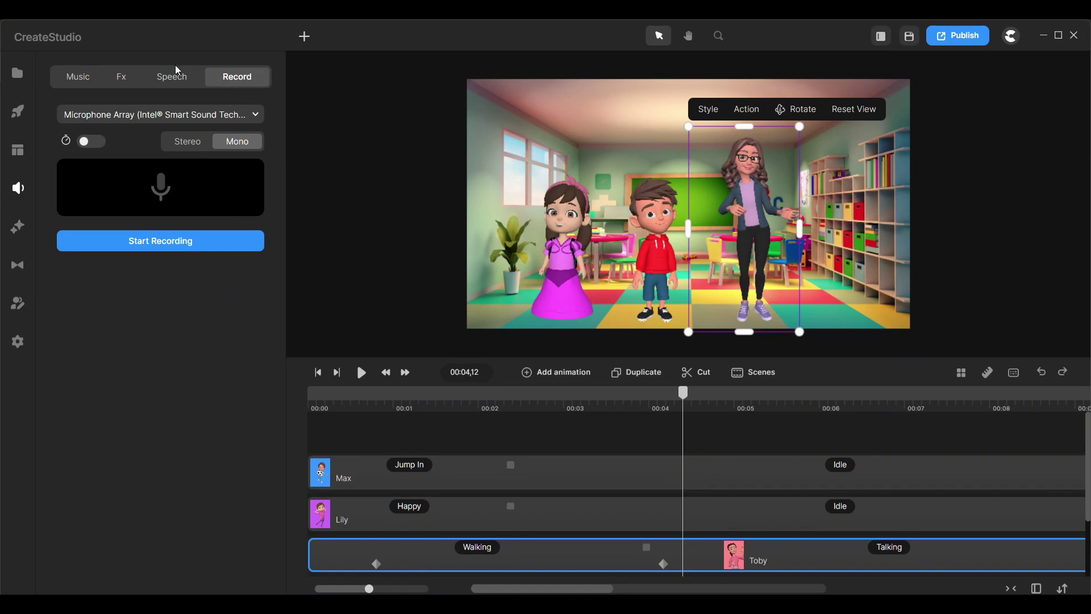
{"action": "left_click", "coordinate": [163, 78]}
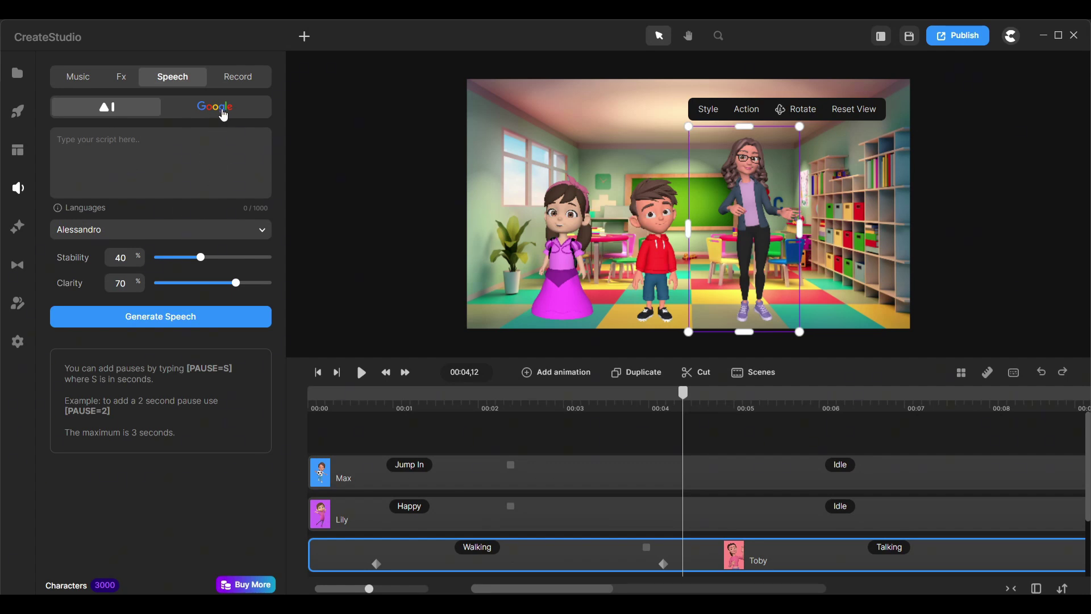
{"action": "left_click", "coordinate": [223, 114]}
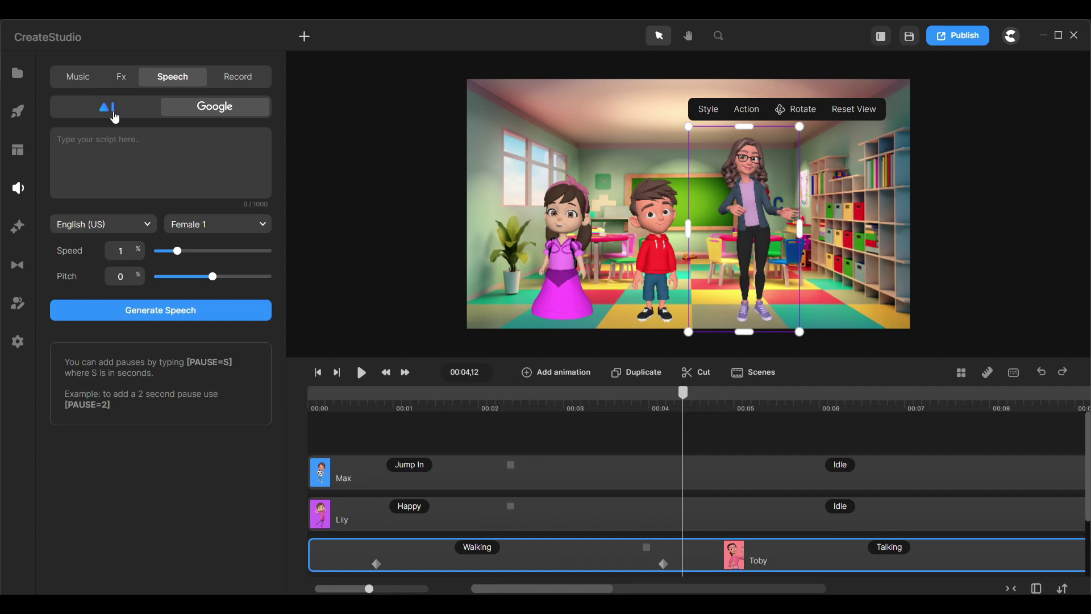
{"action": "left_click", "coordinate": [113, 108]}
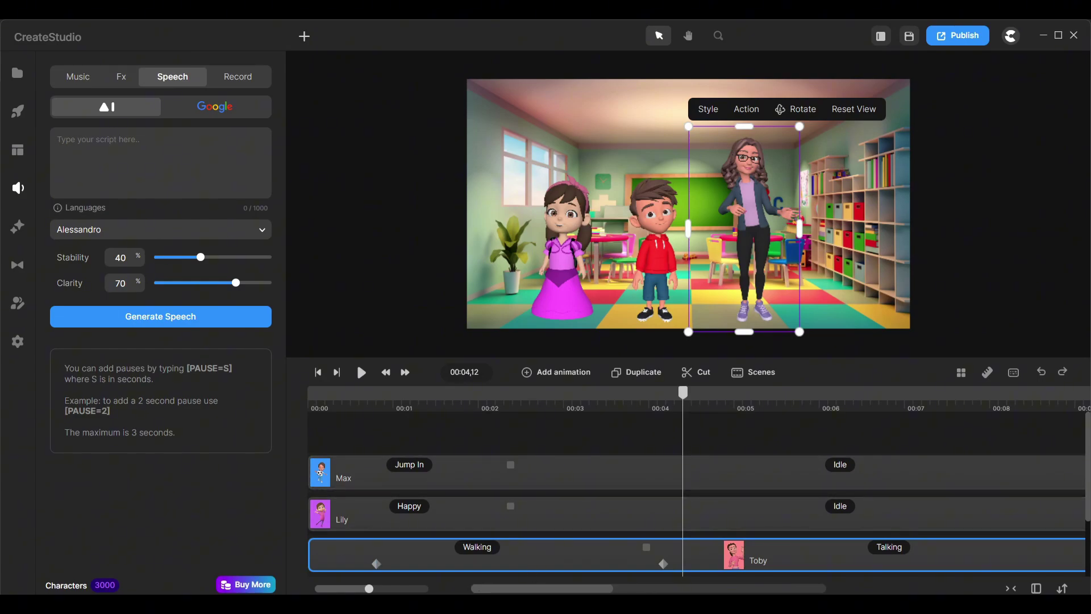
Step: Switch to the ChatGPT script, copy Lily's line "Hi, everyone! I'm Lily!" and paste it as the AI speech script in CreateStudio
{"action": "key", "text": "alt+Tab"}
{"action": "left_click", "coordinate": [412, 301]}
{"action": "scroll", "coordinate": [371, 359], "scroll_direction": "down", "scroll_amount": 1}
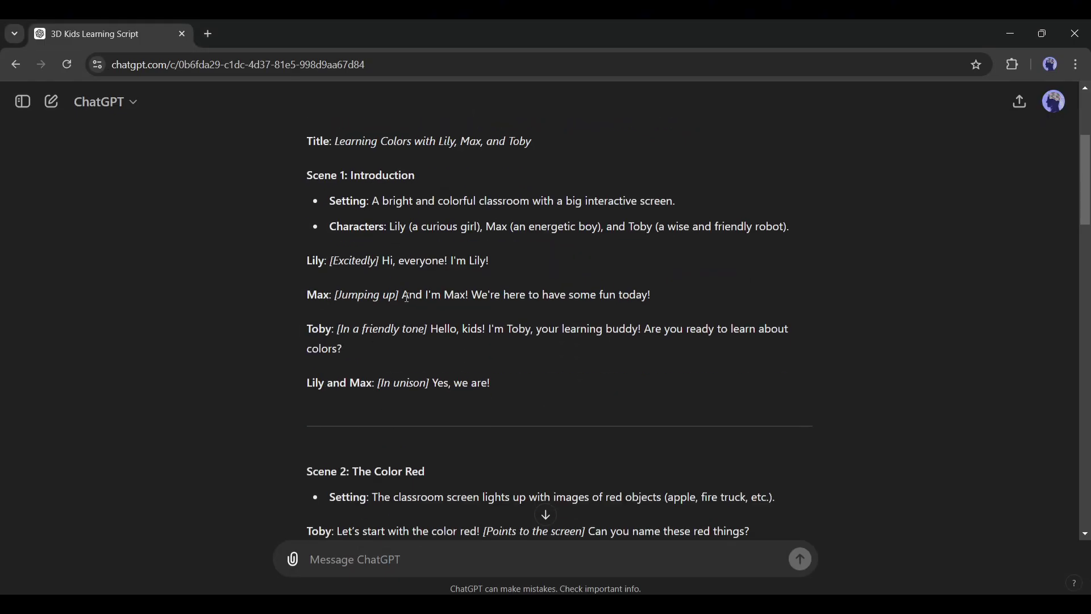
{"action": "left_click_drag", "start_coordinate": [385, 260], "coordinate": [488, 263]}
{"action": "right_click", "coordinate": [487, 264]}
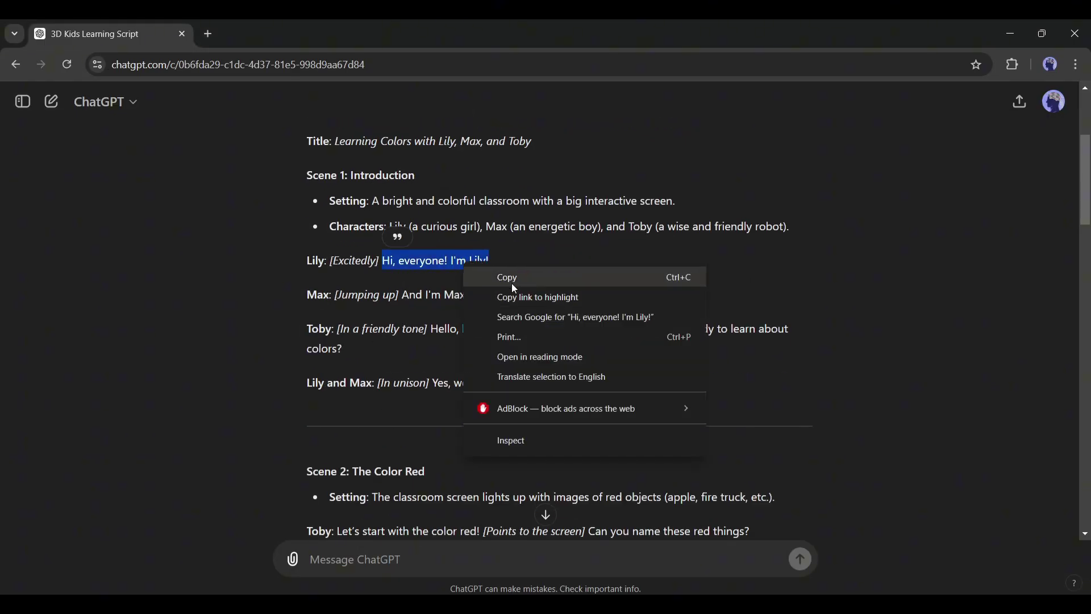
{"action": "left_click", "coordinate": [508, 279]}
{"action": "key", "text": "alt+Tab"}
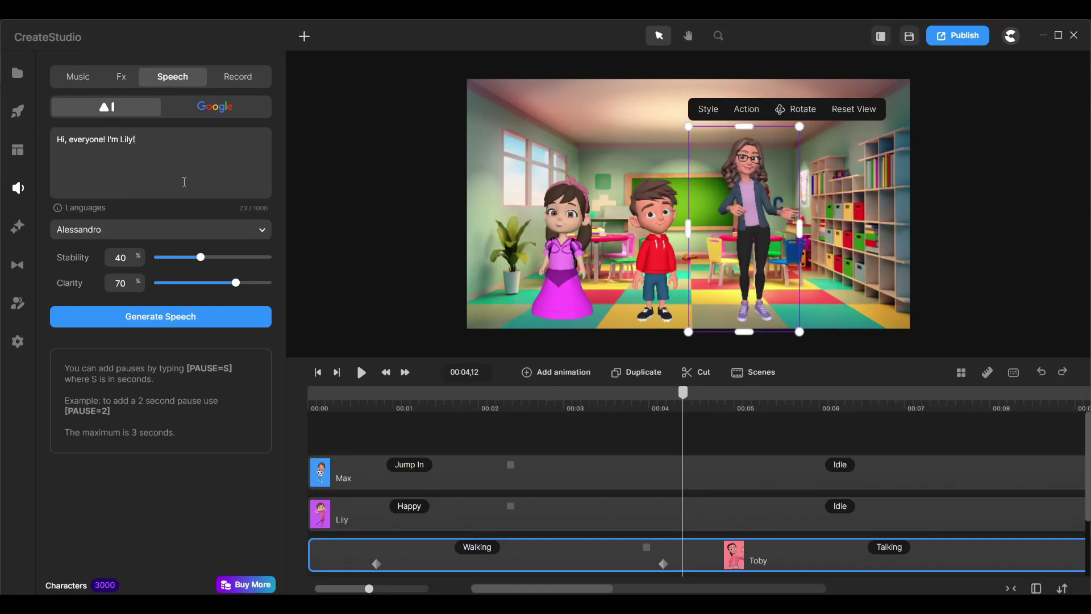
Step: Choose the female voice Shelby for Lily's line, generate the speech and import it
{"action": "left_click", "coordinate": [152, 230]}
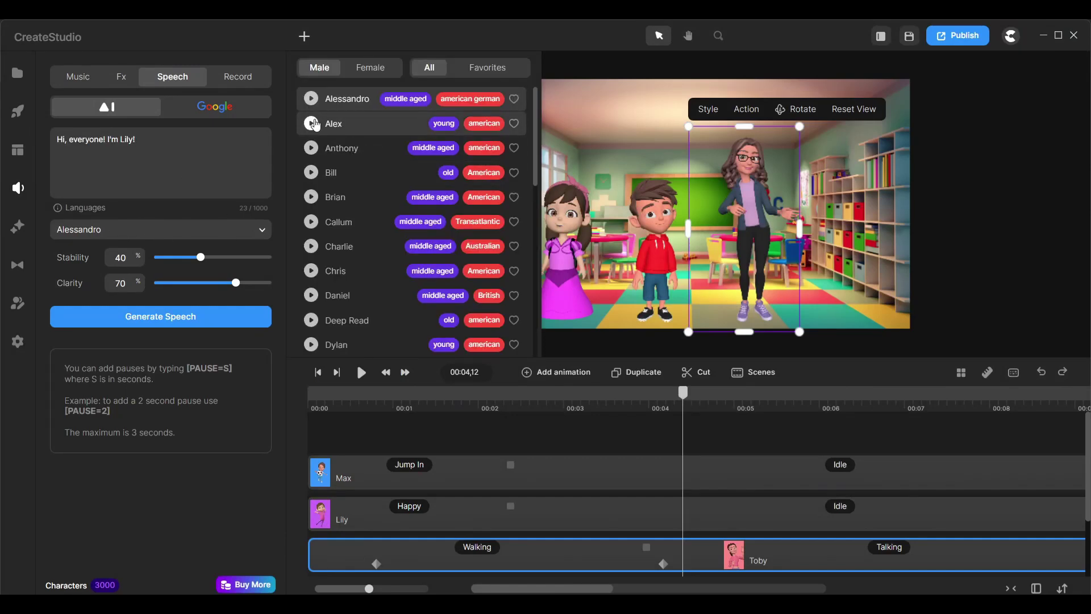
{"action": "left_click", "coordinate": [370, 67]}
{"action": "scroll", "coordinate": [310, 239], "scroll_direction": "down", "scroll_amount": 10}
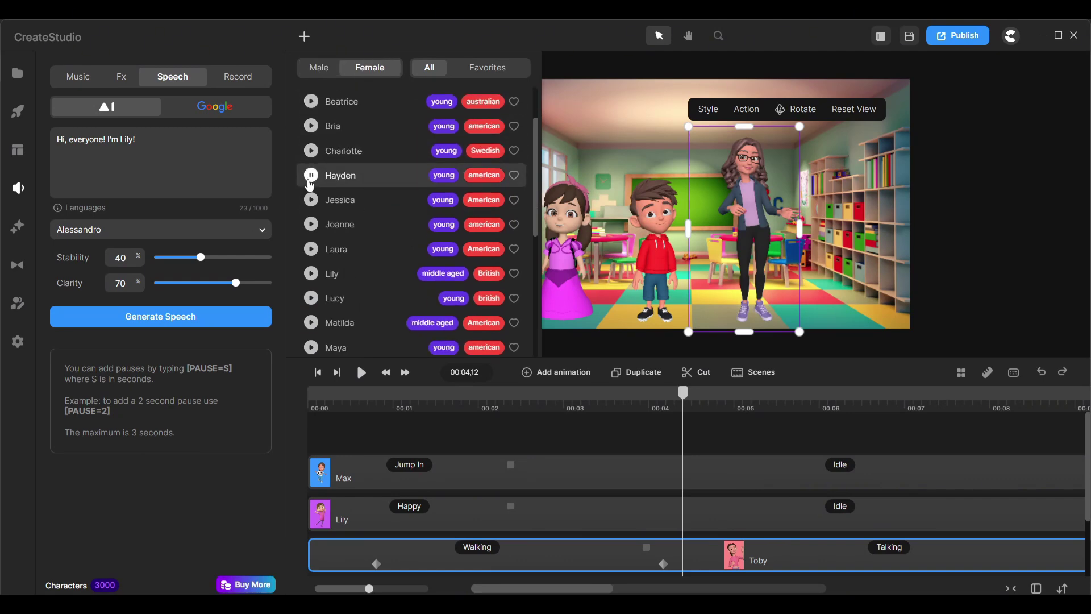
{"action": "left_click", "coordinate": [373, 271]}
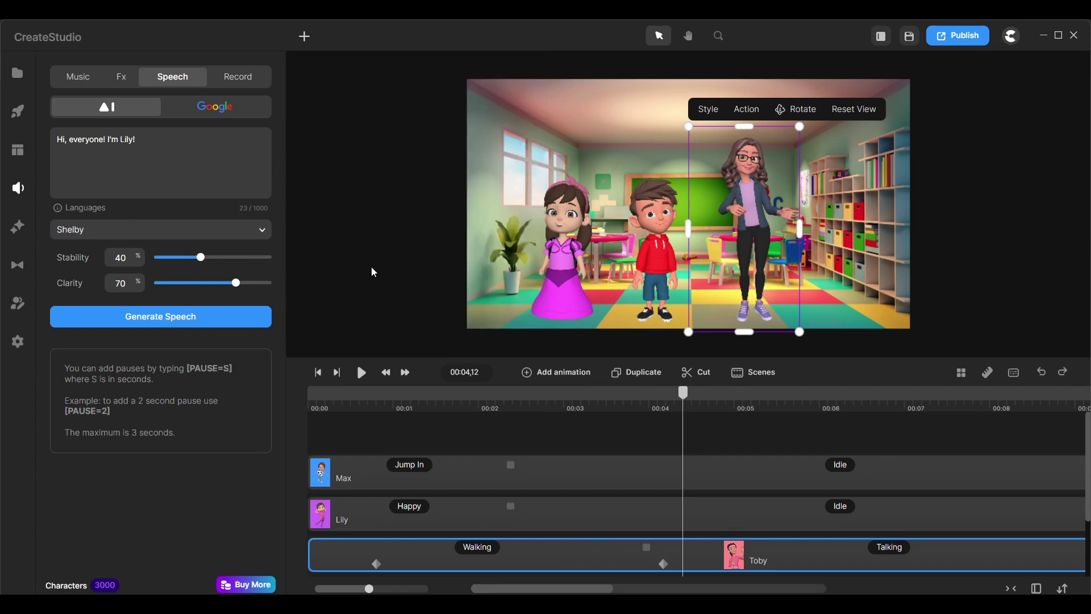
{"action": "left_click", "coordinate": [191, 324]}
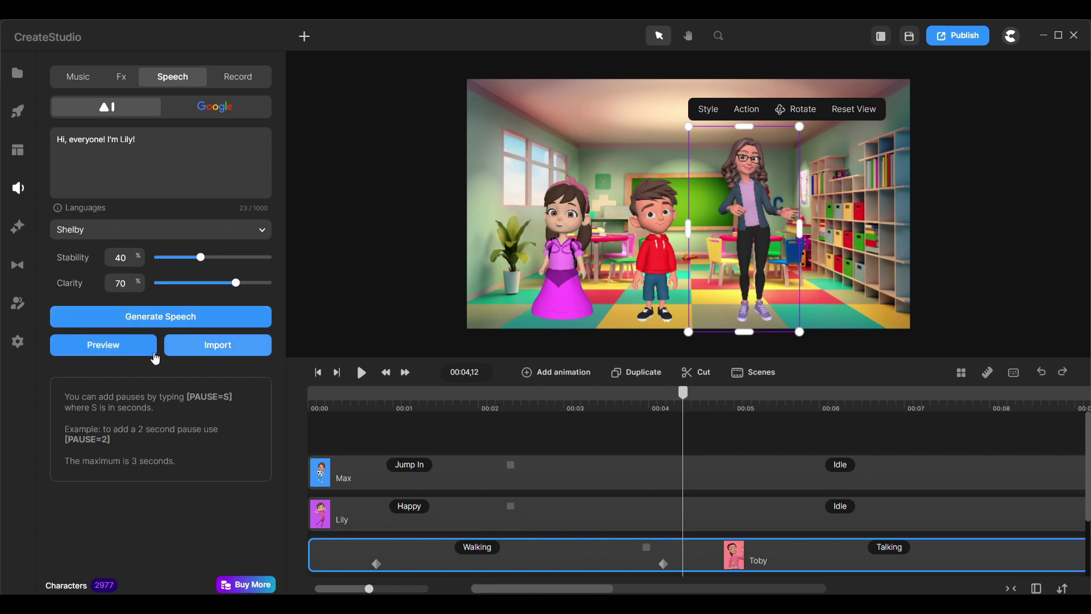
{"action": "left_click", "coordinate": [198, 346]}
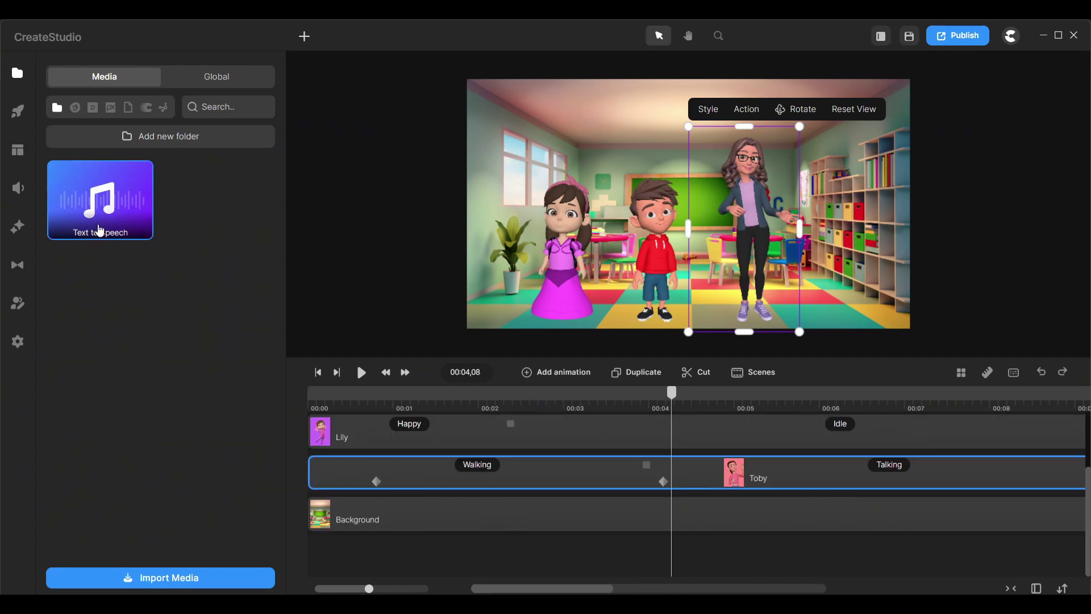
Step: Rename the imported speech file as Lily Intro and place it at the start of the timeline below the Background layer
{"action": "double_click", "coordinate": [106, 233]}
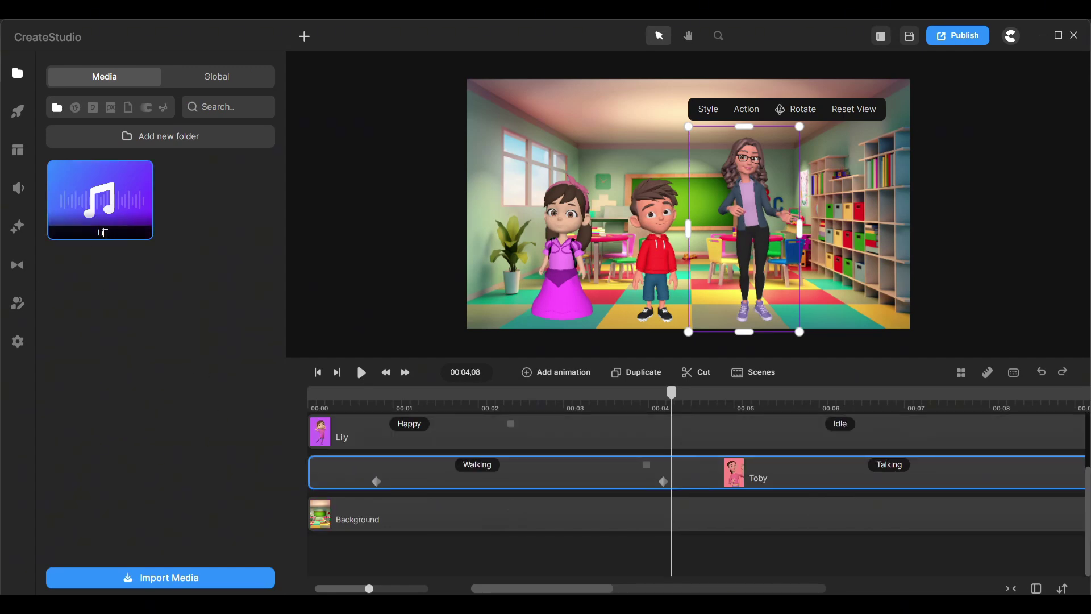
{"action": "type", "text": "Lily Intro"}
{"action": "key", "text": "Return"}
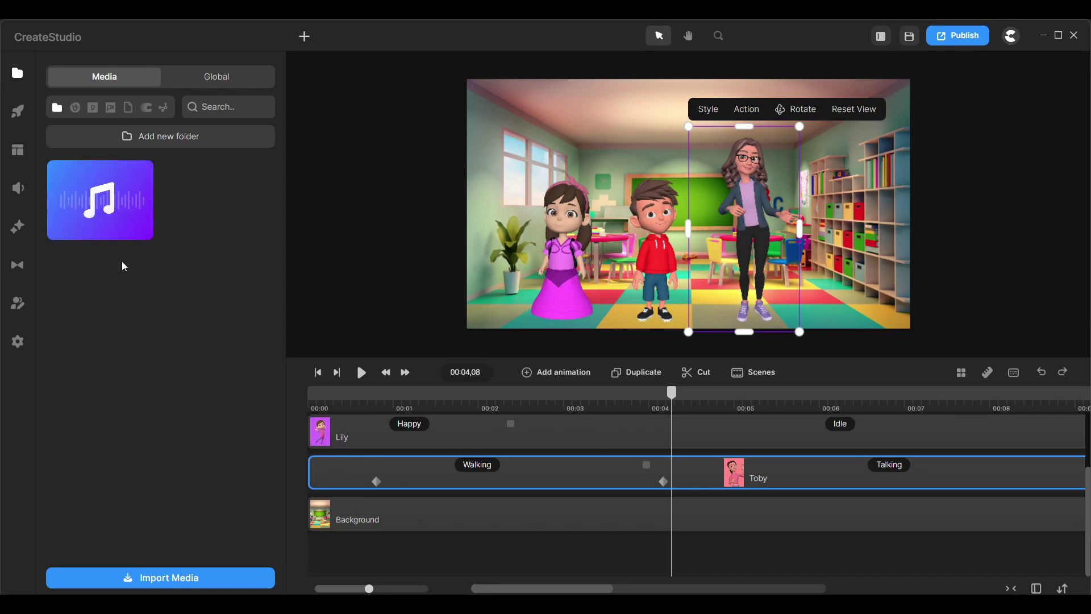
{"action": "left_click_drag", "start_coordinate": [100, 231], "coordinate": [347, 554]}
{"action": "scroll", "coordinate": [419, 501], "scroll_direction": "down", "scroll_amount": 1}
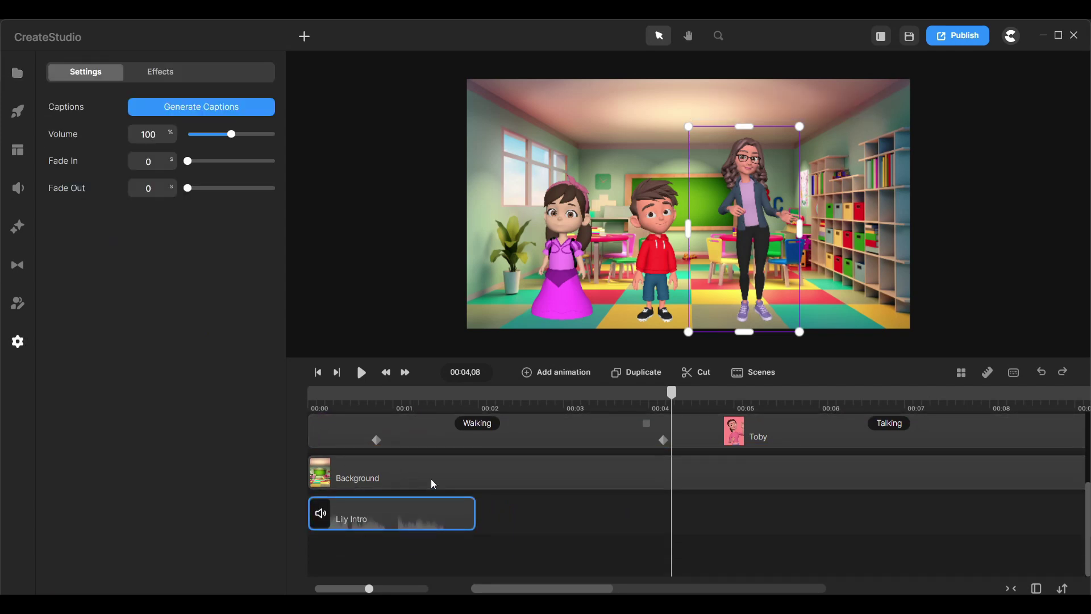
Step: Lip-sync the Lily Intro audio with Lily
{"action": "left_click_drag", "start_coordinate": [336, 405], "coordinate": [286, 404]}
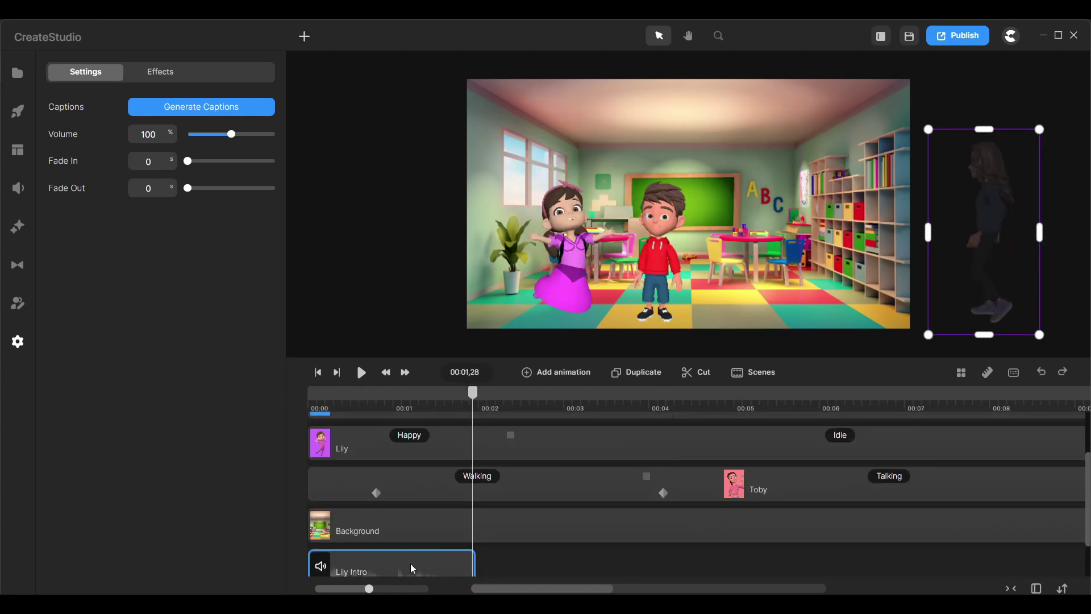
{"action": "right_click", "coordinate": [411, 564]}
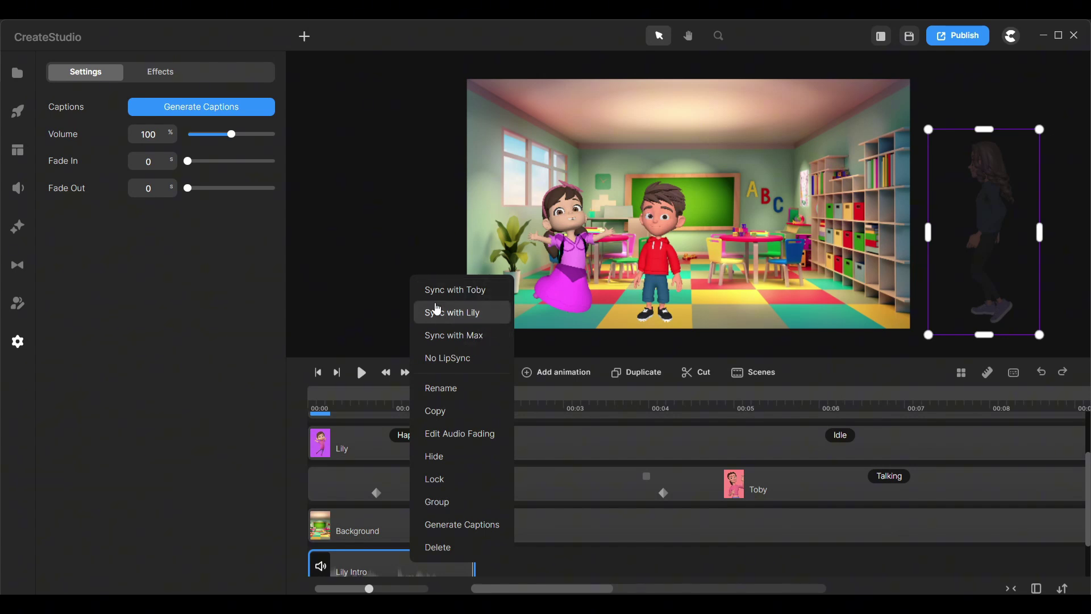
{"action": "left_click", "coordinate": [452, 314]}
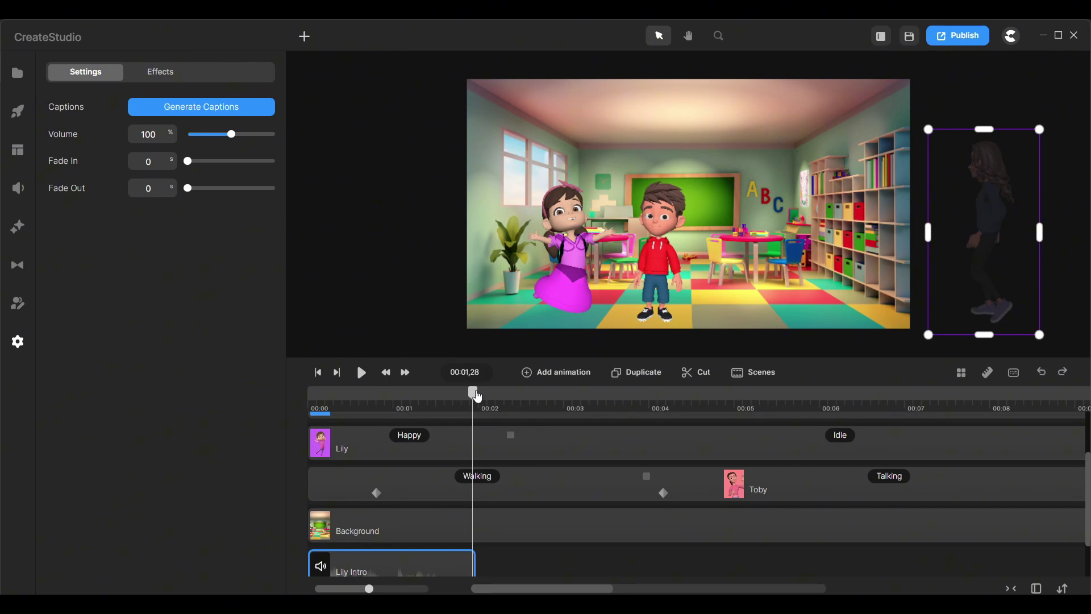
Step: Play the lip-synced scene from the start, and shift the Lily Intro audio to begin at about 00:01
{"action": "left_click_drag", "start_coordinate": [477, 396], "coordinate": [285, 392]}
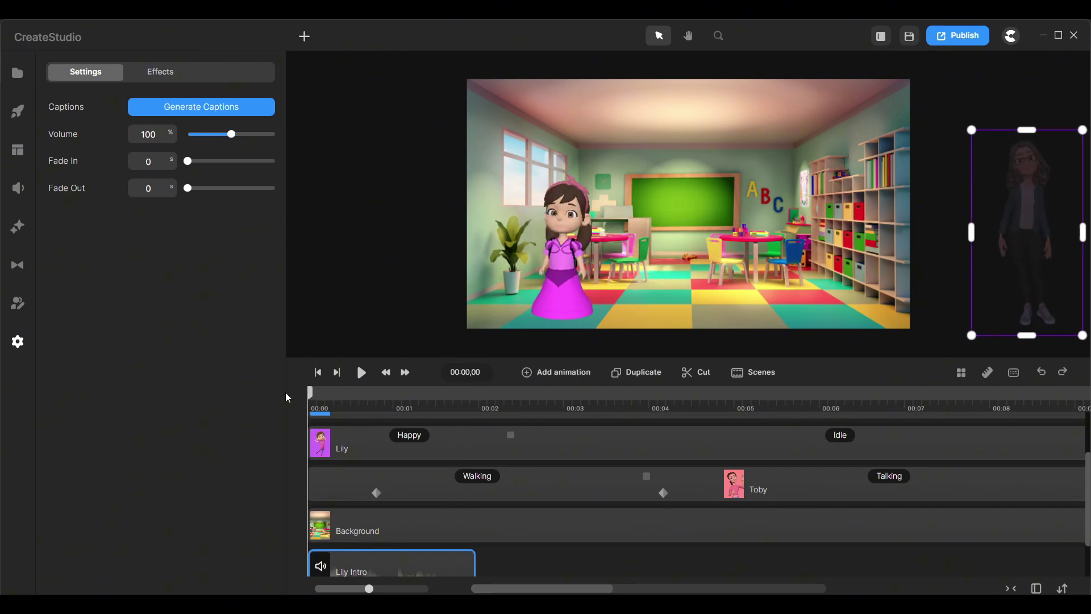
{"action": "left_click", "coordinate": [359, 378]}
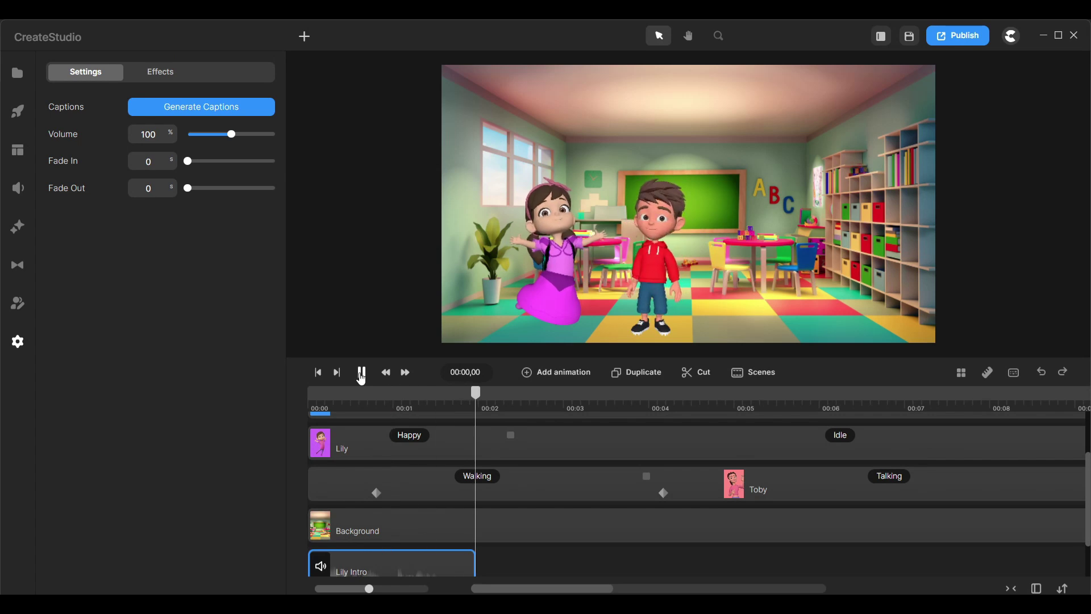
{"action": "left_click", "coordinate": [360, 375]}
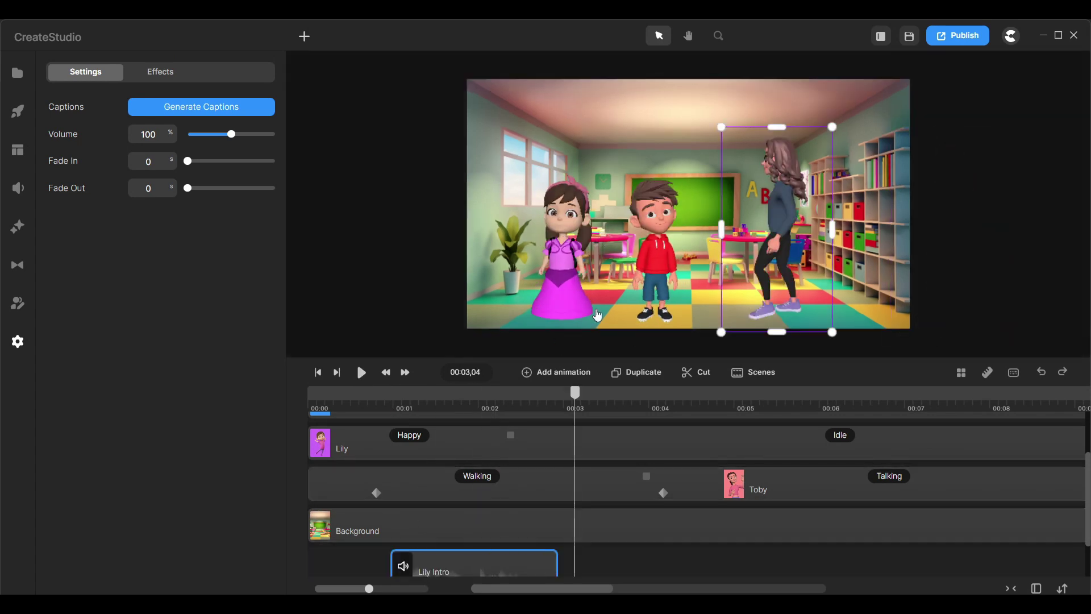
{"action": "left_click_drag", "start_coordinate": [578, 402], "coordinate": [288, 391]}
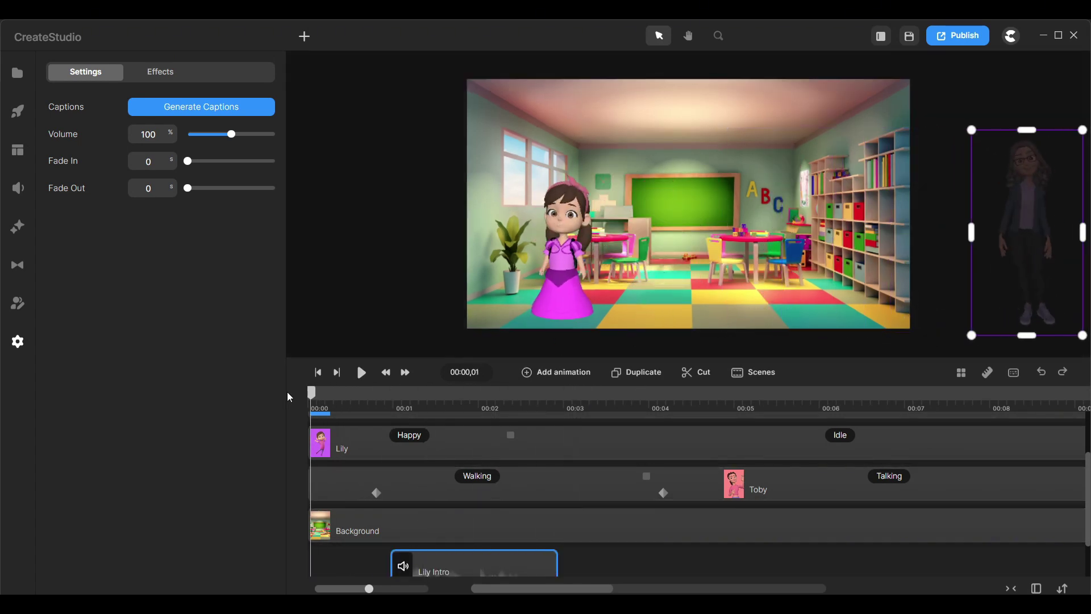
Step: Copy Max's line "And I'm Max! We're here to have some fun today!" from the ChatGPT script into CreateStudio's AI speech script
{"action": "left_click", "coordinate": [17, 188]}
{"action": "key", "text": "alt+Tab"}
{"action": "left_click_drag", "start_coordinate": [402, 294], "coordinate": [651, 295]}
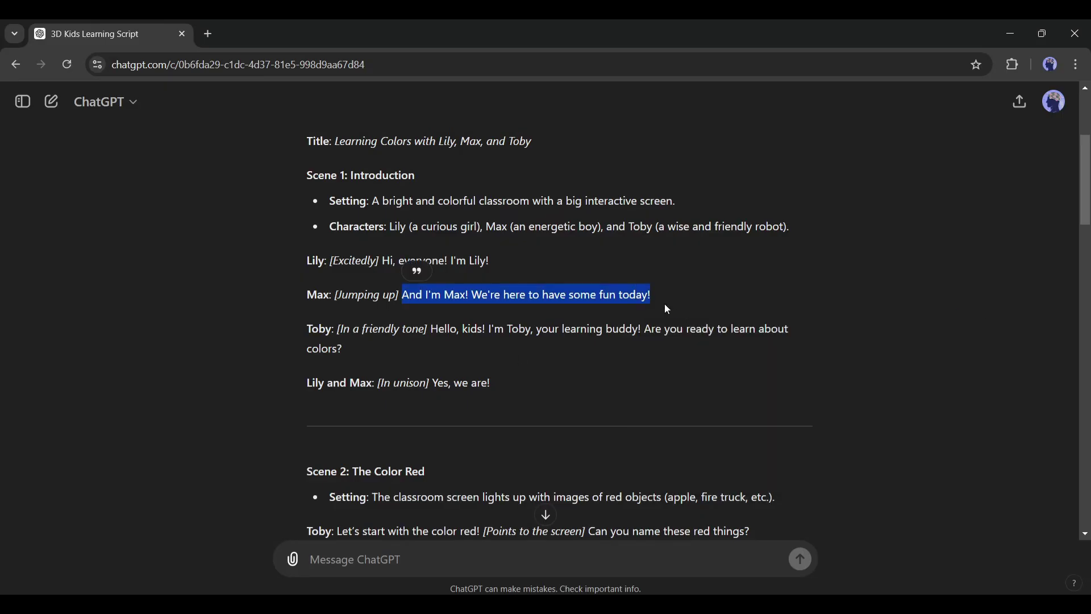
{"action": "key", "text": "ctrl+c"}
{"action": "key", "text": "alt+Tab"}
{"action": "key", "text": "ctrl+v"}
Step: Choose a voice for Max's line, generate the speech and import it
{"action": "left_click", "coordinate": [155, 230]}
{"action": "left_click", "coordinate": [171, 322]}
{"action": "left_click", "coordinate": [216, 343]}
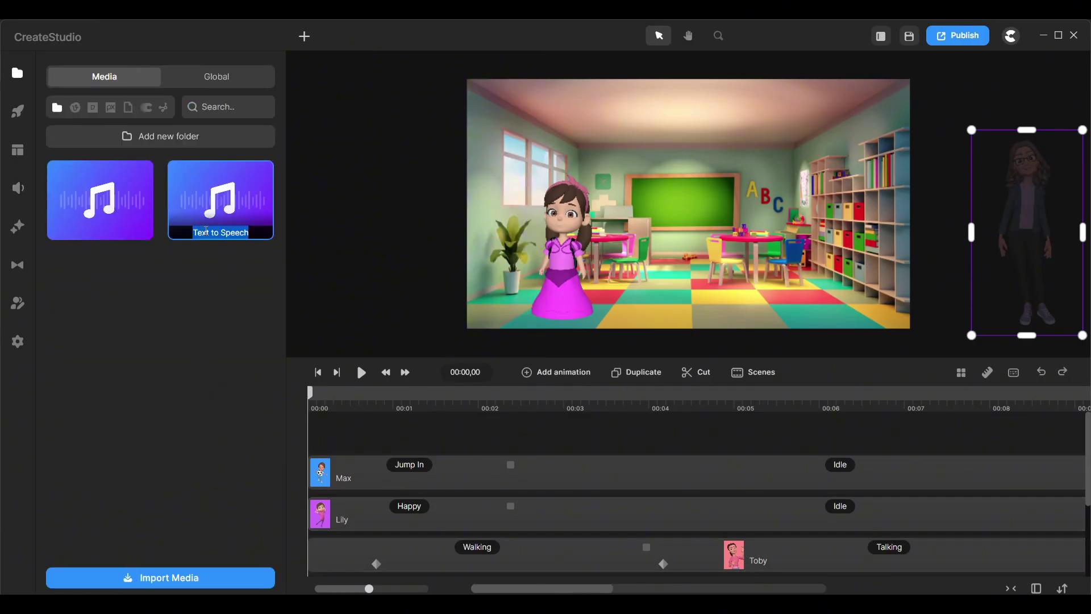
Step: Name the new speech Max Intro, place it after Lily Intro at about 00:03, lip-sync it with Max and play the scene
{"action": "scroll", "coordinate": [635, 490], "scroll_direction": "down", "scroll_amount": 3}
{"action": "right_click", "coordinate": [648, 517]}
{"action": "left_click", "coordinate": [694, 295]}
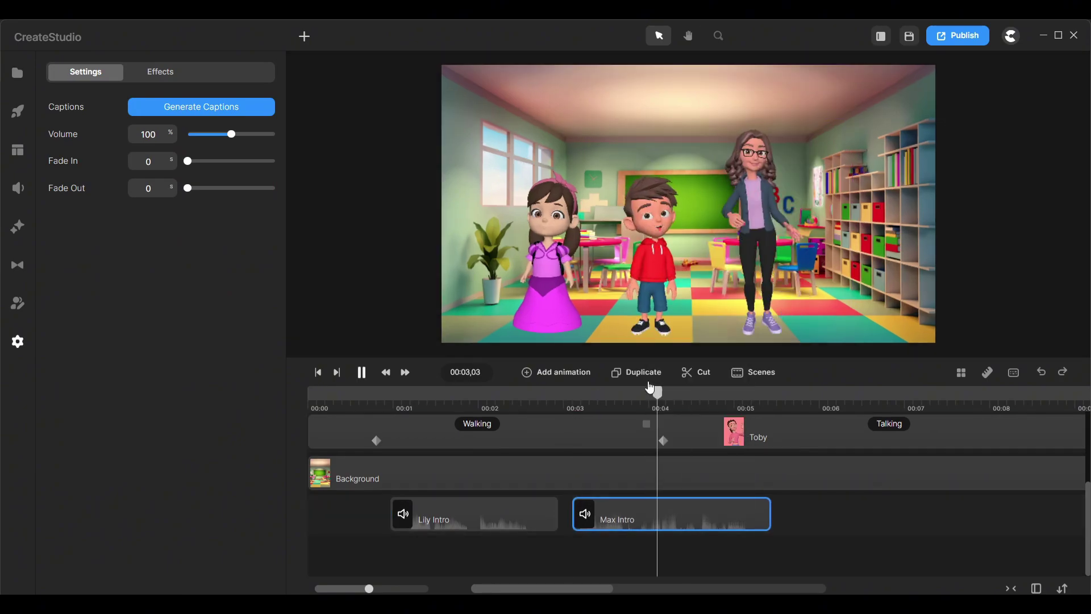
{"action": "left_click", "coordinate": [775, 401]}
Step: Copy Toby's line "Hello, kids! I'm Toby, your learning buddy! Are you ready to learn about colors?" from ChatGPT into CreateStudio's AI speech script
{"action": "key", "text": "alt+Tab"}
{"action": "left_click_drag", "start_coordinate": [433, 329], "coordinate": [344, 349]}
{"action": "key", "text": "ctrl+c"}
{"action": "key", "text": "alt+Tab"}
{"action": "left_click", "coordinate": [18, 188]}
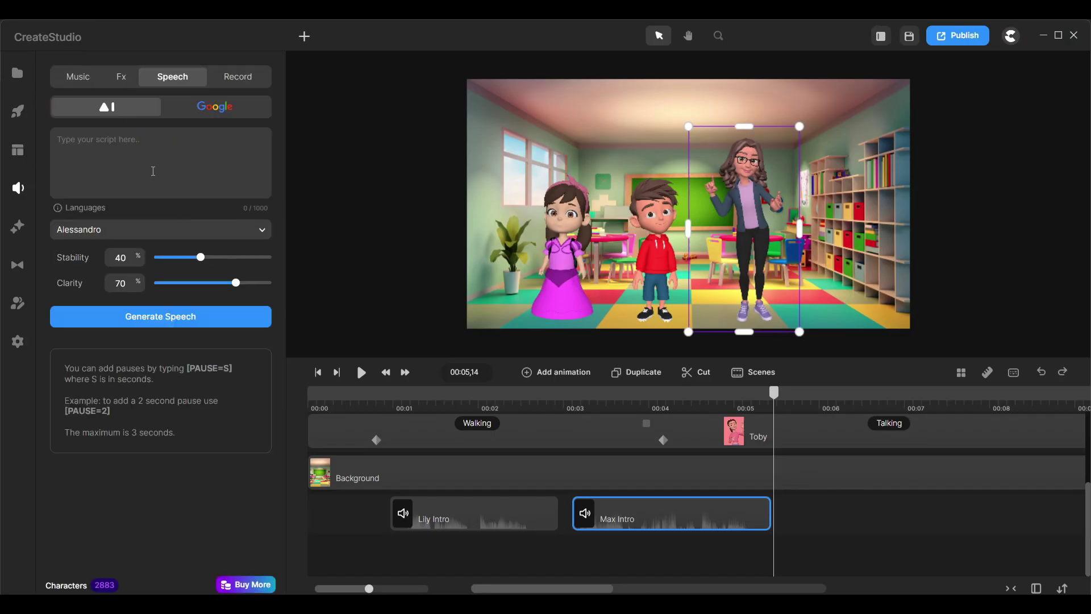
{"action": "key", "text": "ctrl+v"}
Step: Choose the voice Amber for Toby's line and generate the speech
{"action": "left_click", "coordinate": [160, 229]}
{"action": "left_click", "coordinate": [329, 123]}
{"action": "left_click", "coordinate": [224, 316]}
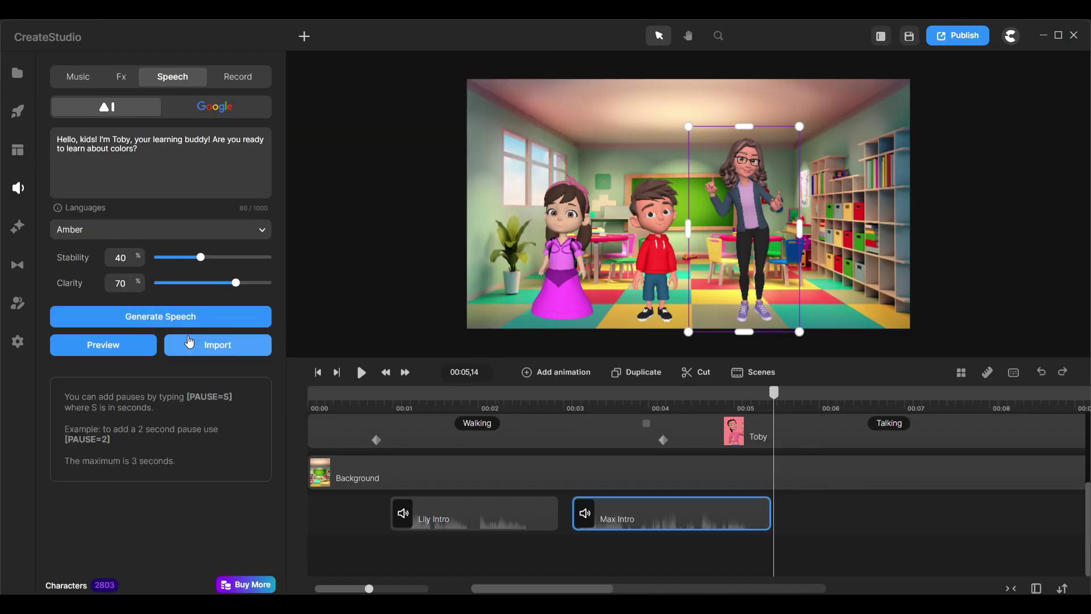
Step: Import Toby's generated speech as Toby Intro, place it after Max Intro at about 00:05.5 and play the scene
{"action": "left_click", "coordinate": [189, 344]}
{"action": "left_click_drag", "start_coordinate": [101, 290], "coordinate": [819, 522]}
{"action": "left_click", "coordinate": [361, 372]}
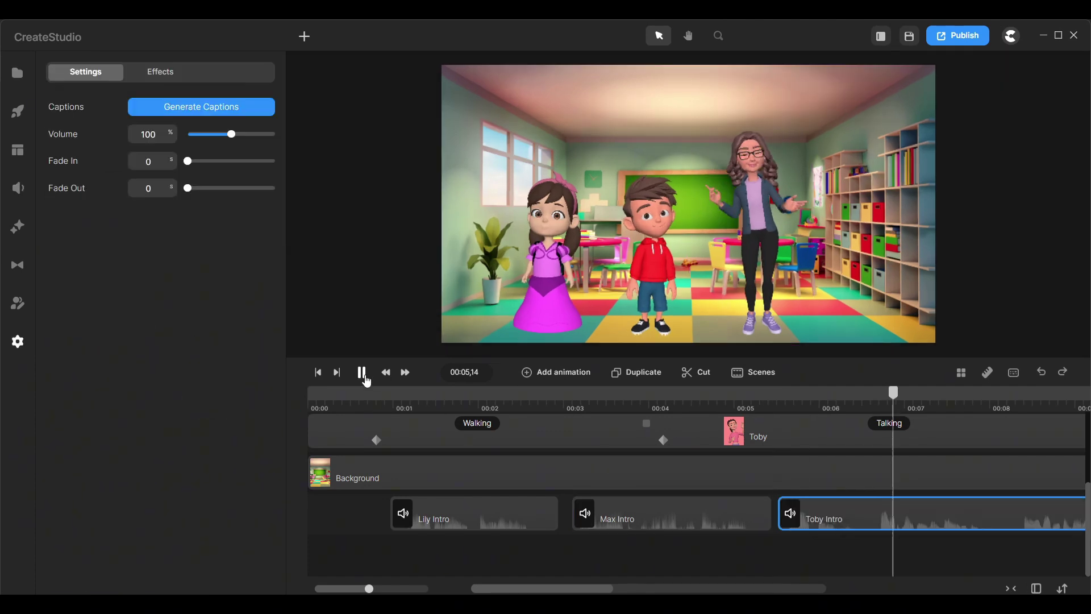
{"action": "left_click", "coordinate": [363, 375]}
Step: Shift Max's character clip to start at about 00:01.6 and play the scene from the beginning
{"action": "scroll", "coordinate": [782, 487], "scroll_direction": "up", "scroll_amount": 3}
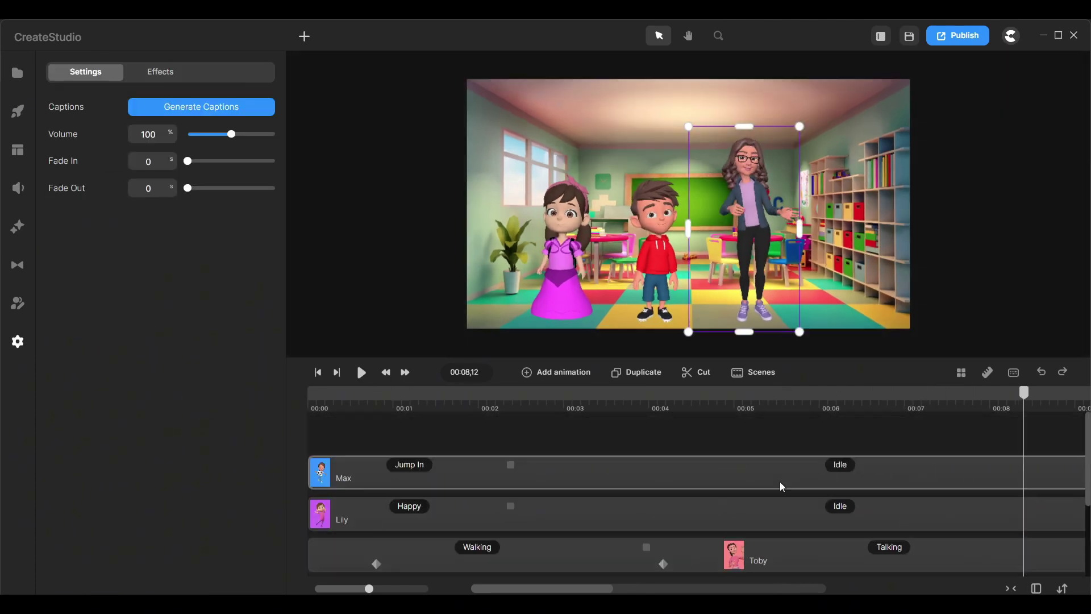
{"action": "left_click_drag", "start_coordinate": [399, 483], "coordinate": [489, 493]}
{"action": "left_click_drag", "start_coordinate": [489, 493], "coordinate": [536, 493]}
{"action": "left_click", "coordinate": [360, 374]}
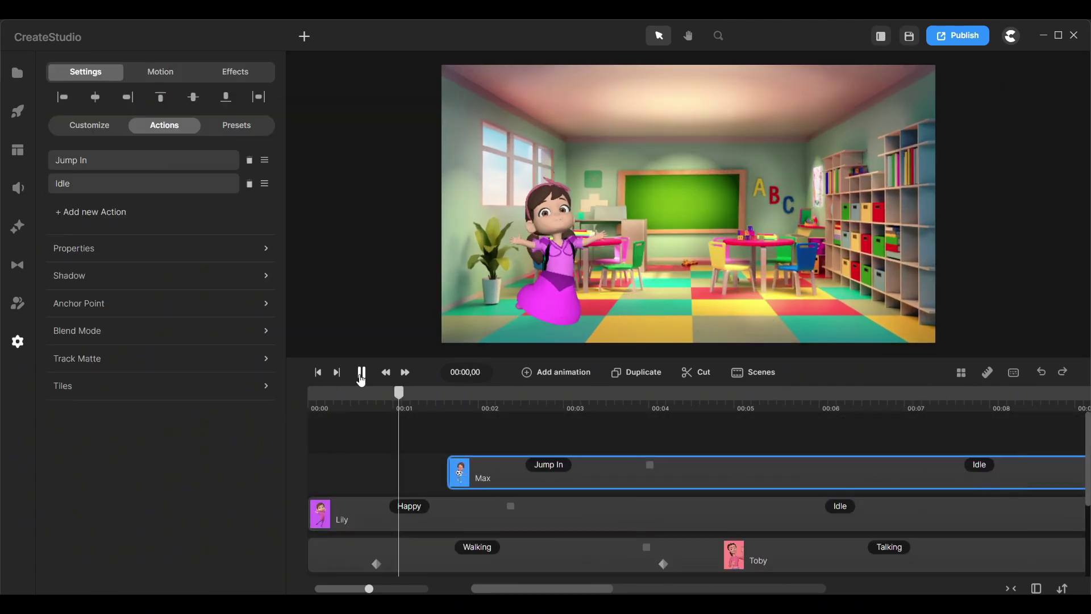
{"action": "left_click", "coordinate": [361, 372]}
{"action": "scroll", "coordinate": [497, 442], "scroll_direction": "down", "scroll_amount": 3}
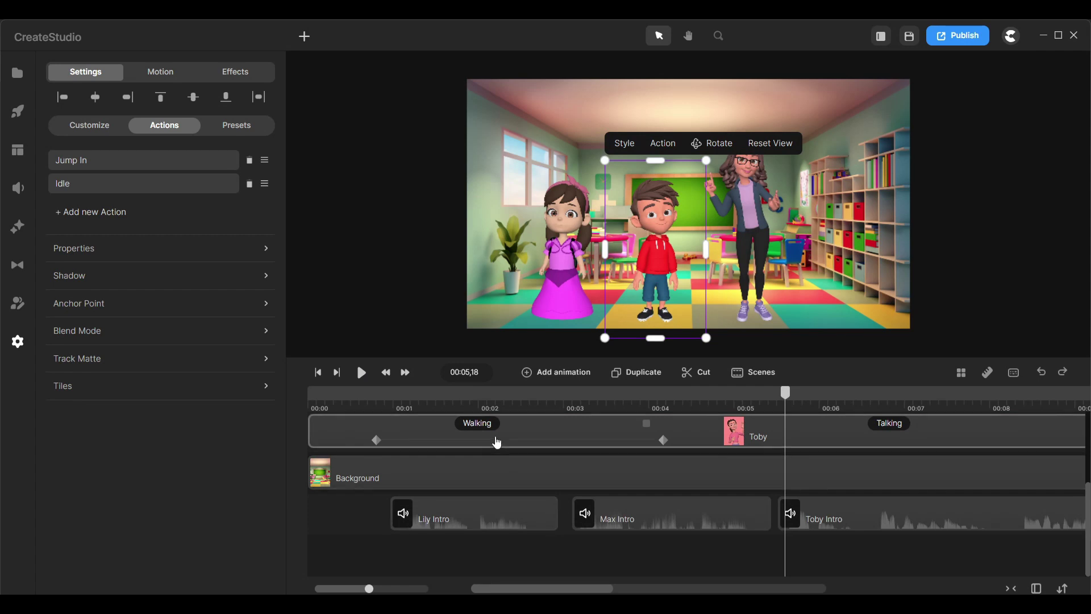
{"action": "mouse_move", "coordinate": [495, 439]}
{"action": "left_mouse_down"}
{"action": "mouse_move", "coordinate": [523, 442]}
{"action": "mouse_move", "coordinate": [502, 443]}
{"action": "left_mouse_up"}
{"action": "key", "text": "ctrl+z"}
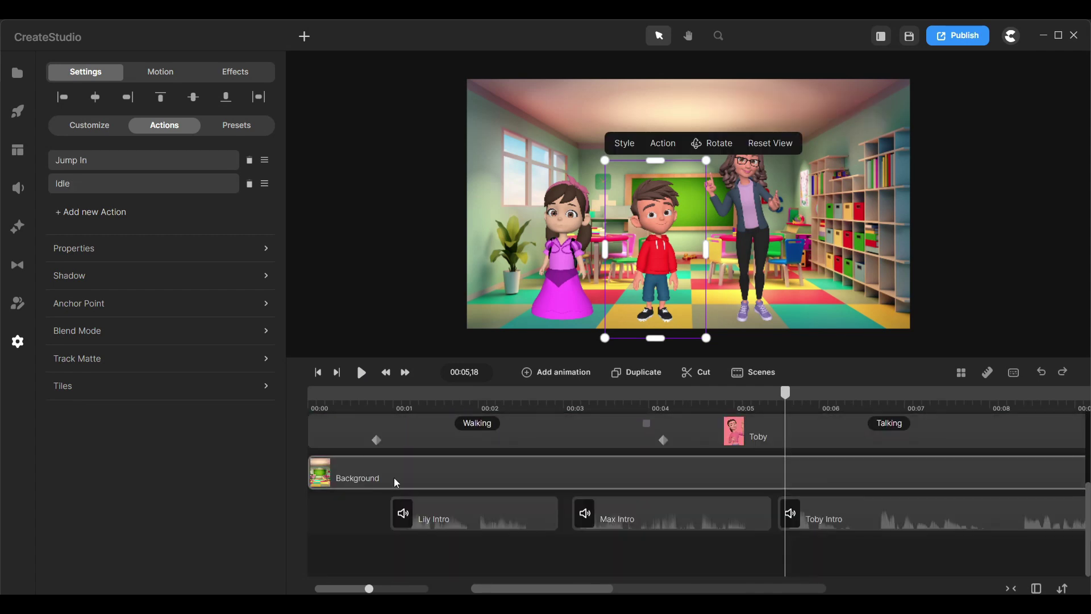
Step: Play part of the scene and move Max's character clip to start at about 00:02.2
{"action": "scroll", "coordinate": [394, 478], "scroll_direction": "up", "scroll_amount": 3}
{"action": "left_click", "coordinate": [541, 407]}
{"action": "key", "text": "space"}
{"action": "key", "text": "space"}
{"action": "left_click_drag", "start_coordinate": [503, 471], "coordinate": [560, 494]}
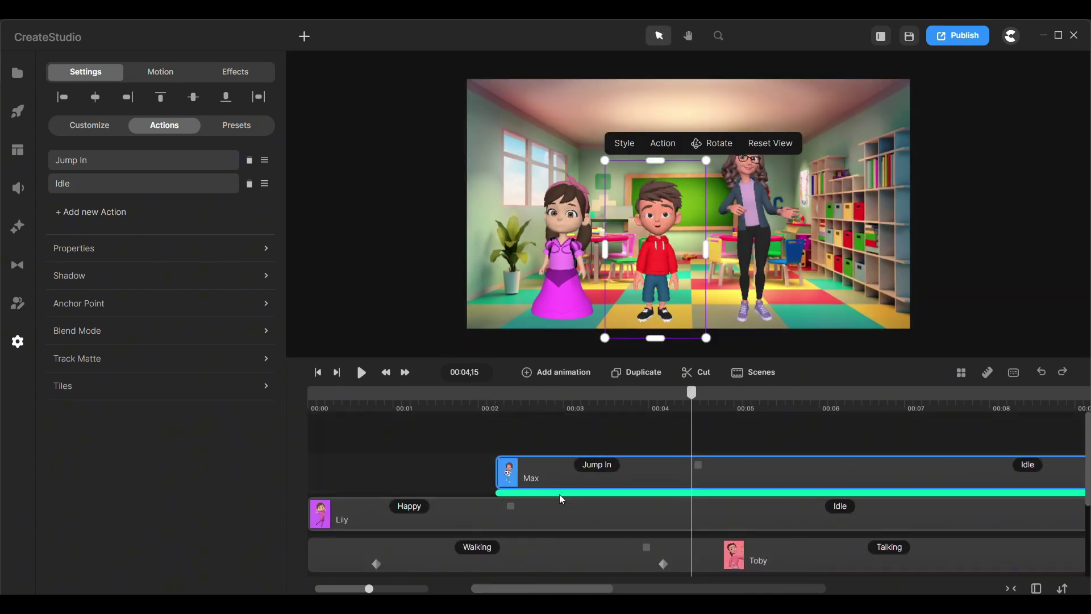
Step: Move Toby's character clip to start at about 00:01.3 and play the scene
{"action": "scroll", "coordinate": [335, 506], "scroll_direction": "down", "scroll_amount": 1}
{"action": "left_click_drag", "start_coordinate": [324, 506], "coordinate": [482, 502]}
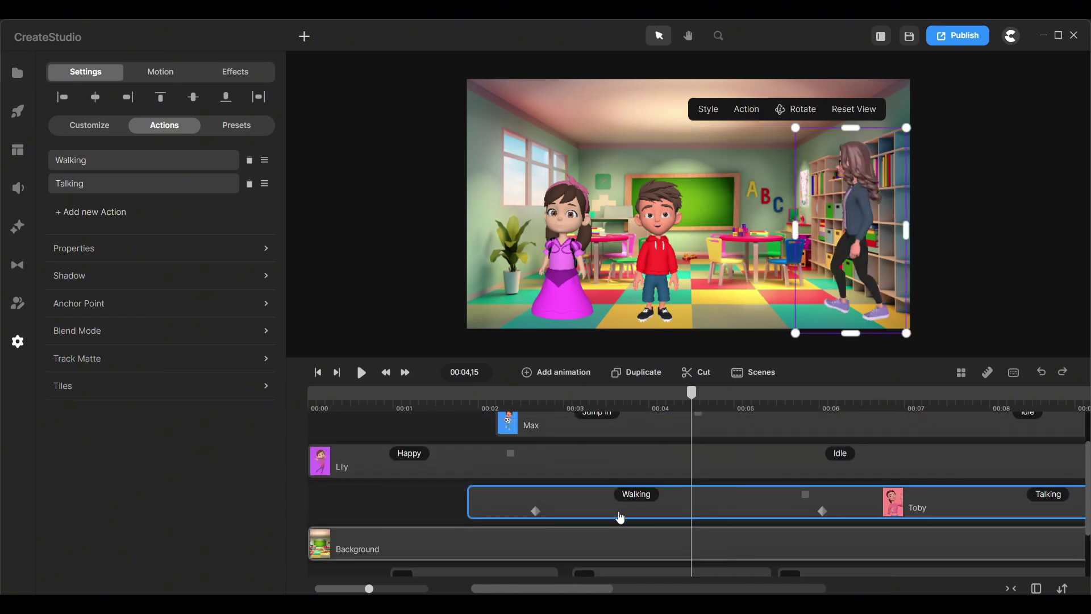
{"action": "left_click_drag", "start_coordinate": [620, 518], "coordinate": [569, 517]}
{"action": "left_click", "coordinate": [362, 374]}
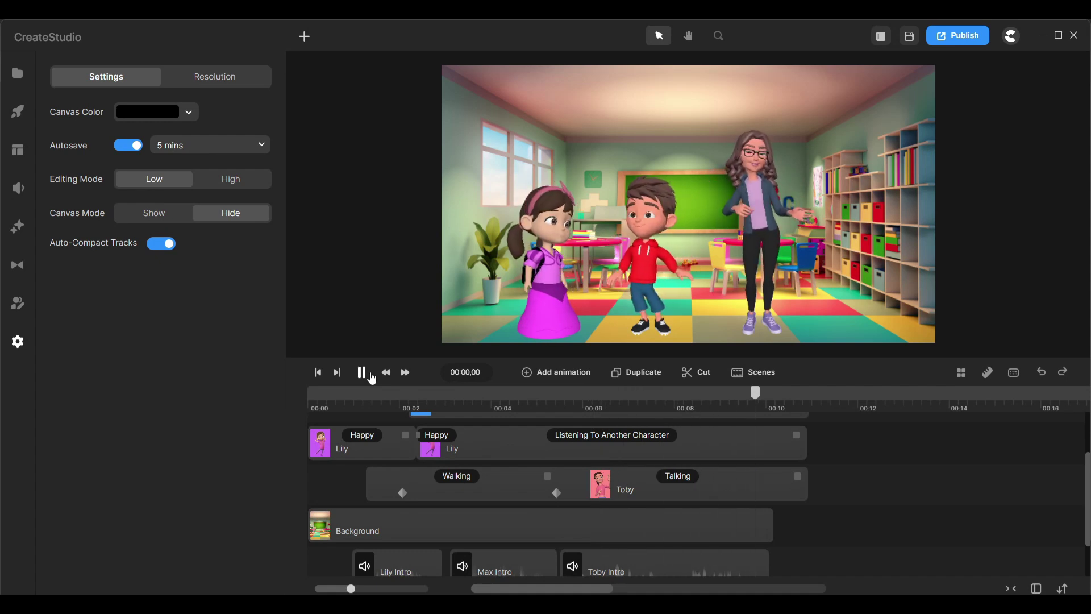
Step: Extend the Background clip to the end of the character clips at 00:10,28 and return the playhead to the start
{"action": "scroll", "coordinate": [739, 497], "scroll_direction": "down", "scroll_amount": 1}
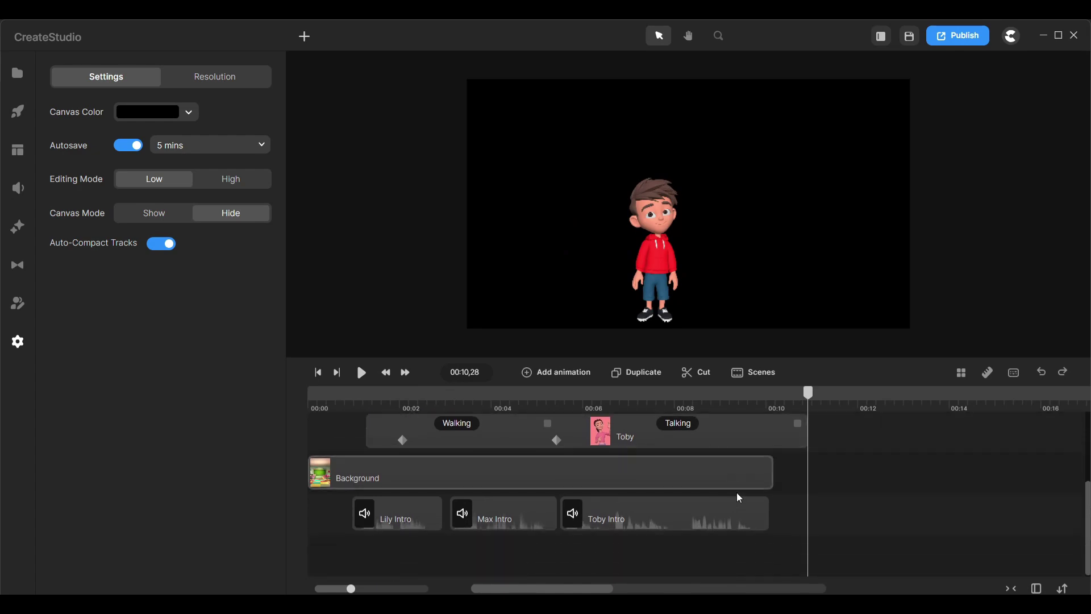
{"action": "left_click_drag", "start_coordinate": [767, 474], "coordinate": [807, 474]}
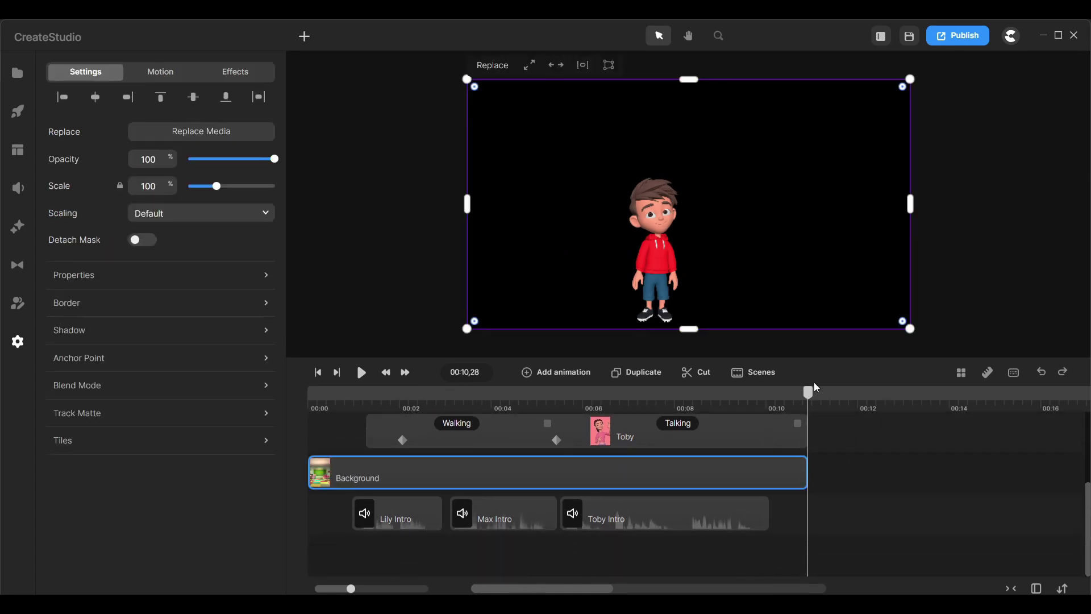
{"action": "left_click_drag", "start_coordinate": [796, 396], "coordinate": [296, 426]}
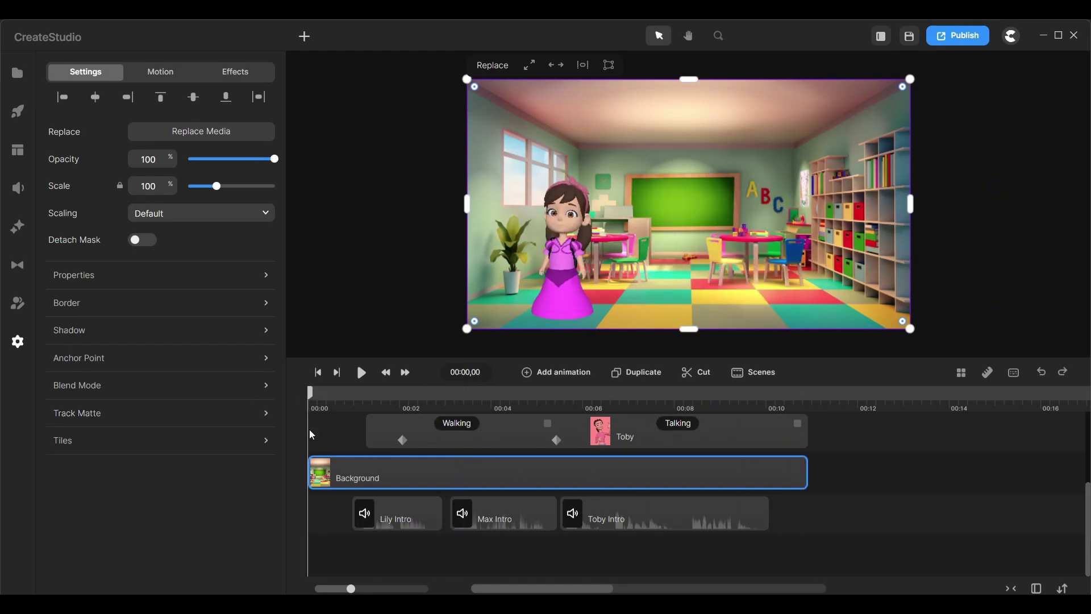
Step: Select all character, background and speech clips of the scene and combine them into one group
{"action": "scroll", "coordinate": [430, 465], "scroll_direction": "up", "scroll_amount": 3}
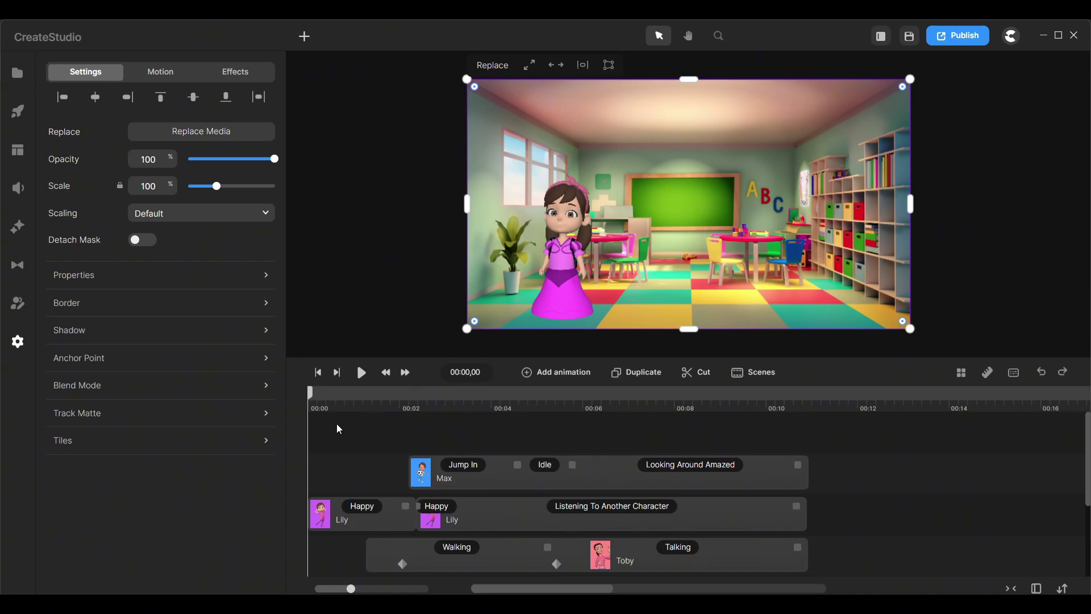
{"action": "left_click_drag", "start_coordinate": [313, 418], "coordinate": [809, 577]}
{"action": "scroll", "coordinate": [802, 551], "scroll_direction": "down", "scroll_amount": 3}
{"action": "scroll", "coordinate": [454, 444], "scroll_direction": "up", "scroll_amount": 3}
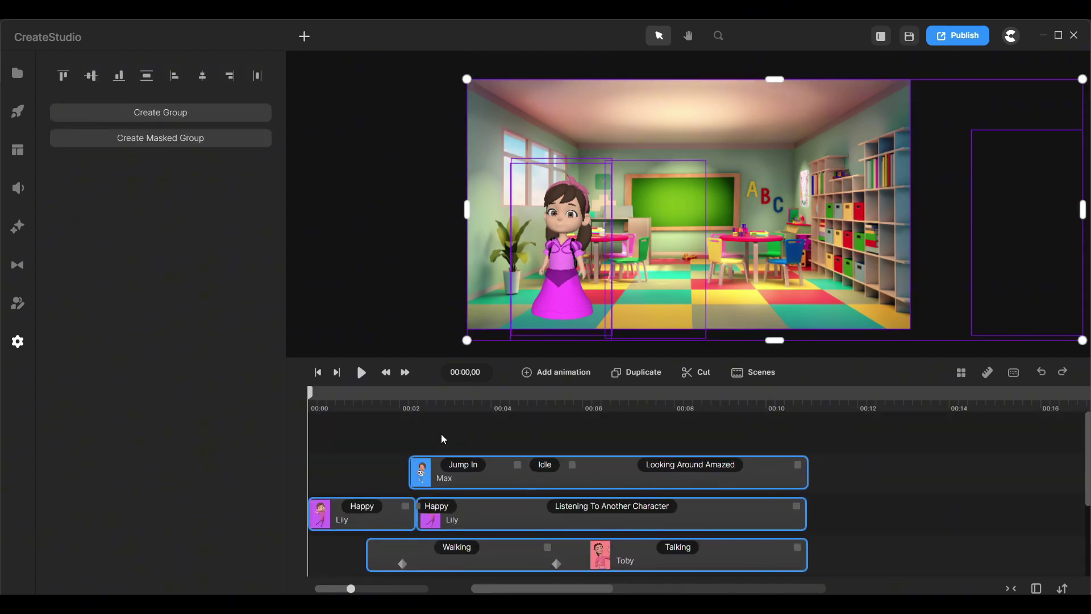
{"action": "right_click", "coordinate": [503, 480]}
{"action": "left_click", "coordinate": [540, 419]}
Step: Check the group's contents, return to the main timeline and rename the group Scene 1
{"action": "double_click", "coordinate": [353, 477]}
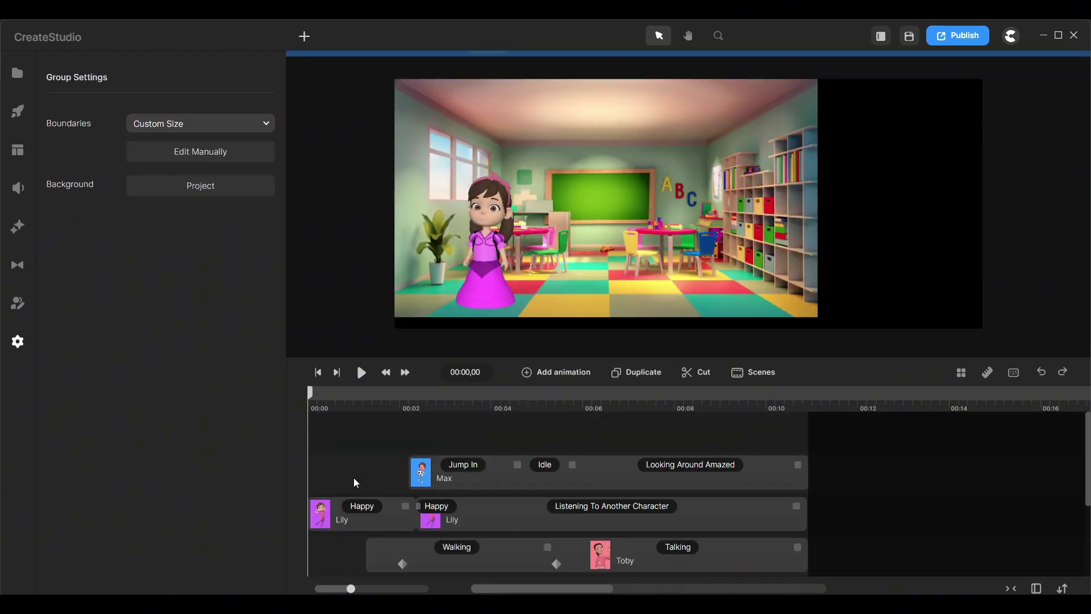
{"action": "left_click", "coordinate": [319, 67]}
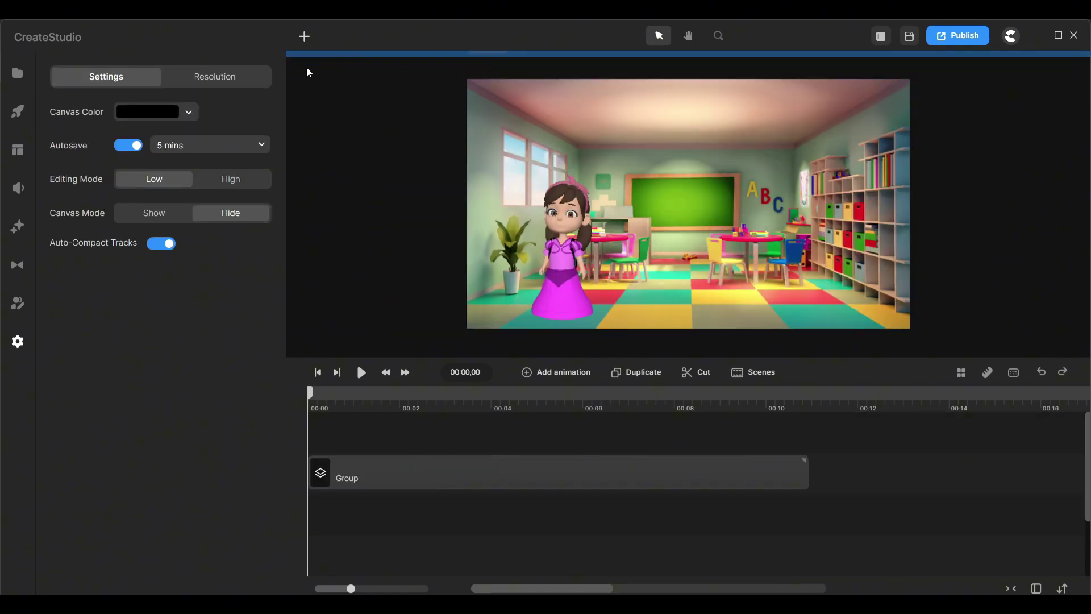
{"action": "right_click", "coordinate": [365, 478]}
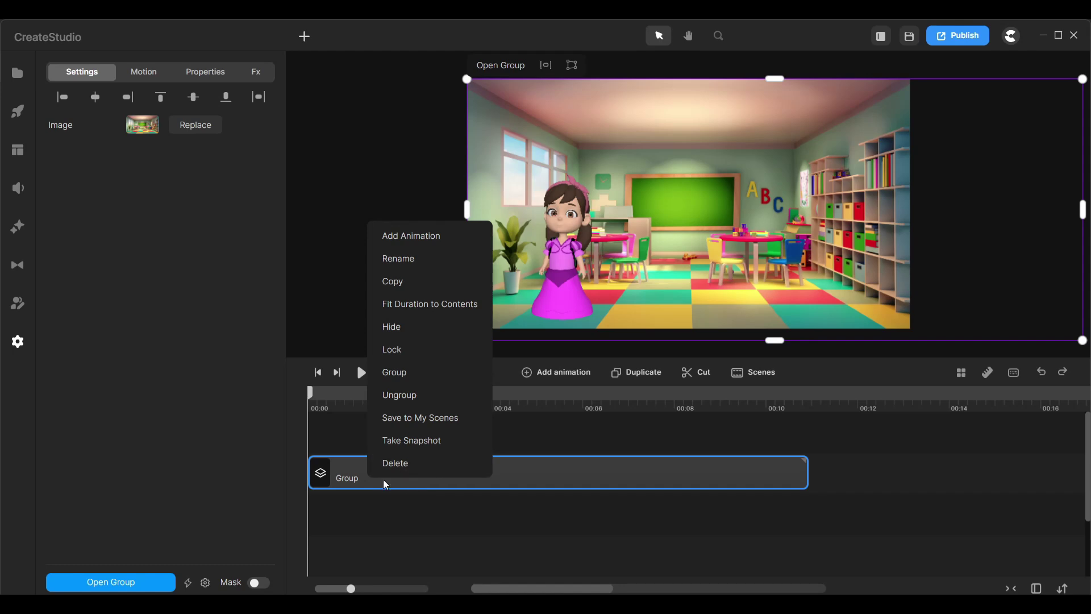
{"action": "left_click", "coordinate": [399, 258]}
{"action": "type", "text": "Scene 1"}
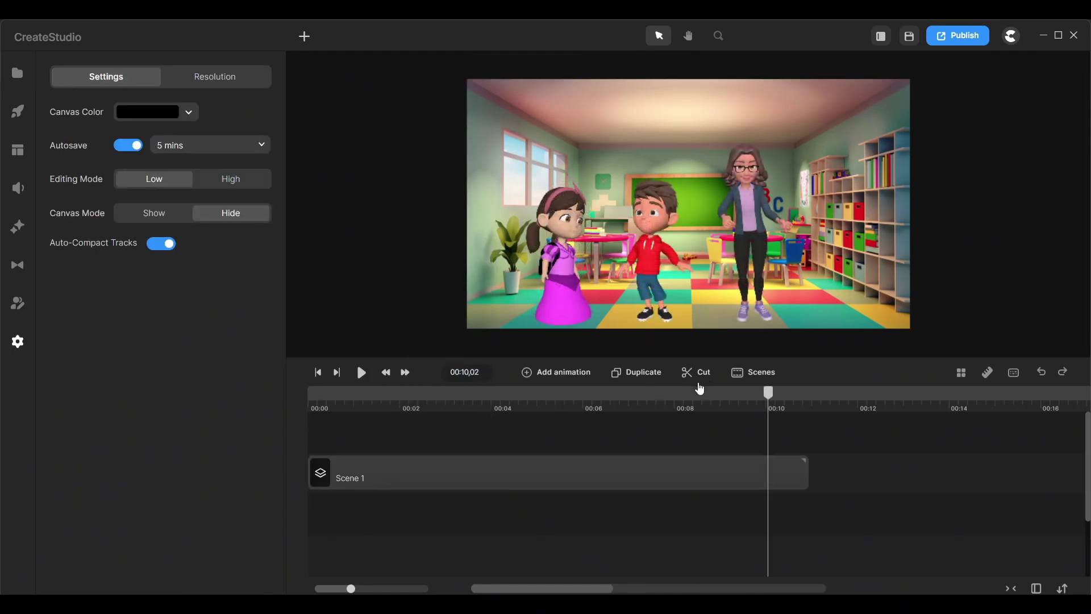
Step: Add the Classroom 2 background directly after Scene 1 and set the playhead to 00:11,14 within it
{"action": "left_click", "coordinate": [17, 111]}
{"action": "left_click_drag", "start_coordinate": [198, 491], "coordinate": [843, 502]}
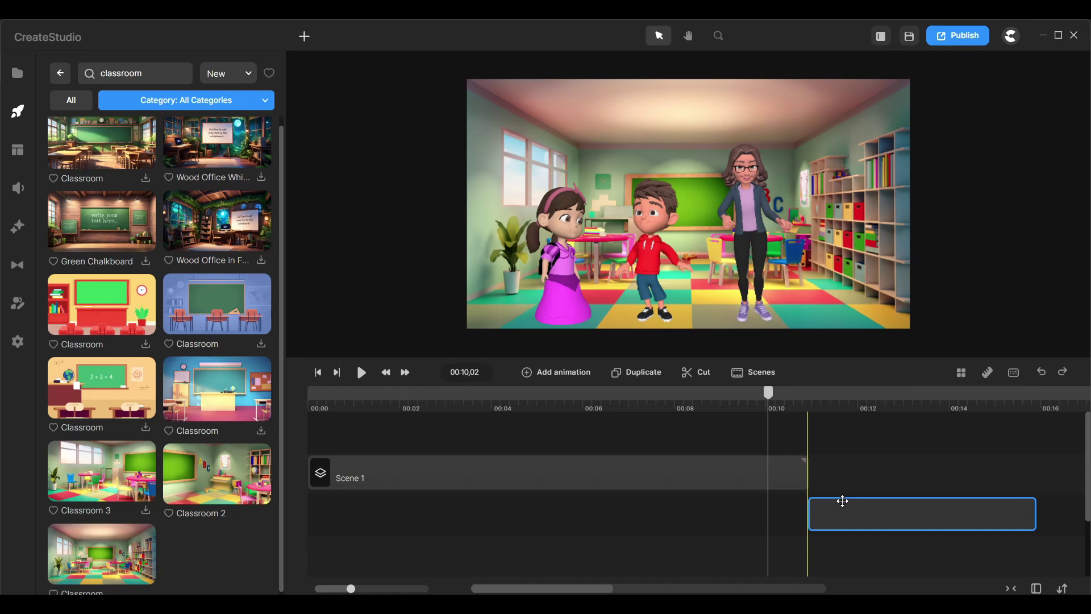
{"action": "left_click_drag", "start_coordinate": [770, 394], "coordinate": [832, 396]}
{"action": "left_click", "coordinate": [839, 507]}
Step: Add the 3D character Bella above the new background, apply the purple-dress preset and scale her down
{"action": "left_click", "coordinate": [17, 111]}
{"action": "left_click", "coordinate": [60, 73]}
{"action": "left_click", "coordinate": [95, 235]}
{"action": "left_click_drag", "start_coordinate": [226, 216], "coordinate": [841, 470]}
{"action": "left_click", "coordinate": [235, 127]}
{"action": "left_click", "coordinate": [160, 341]}
{"action": "left_click_drag", "start_coordinate": [750, 93], "coordinate": [726, 134]}
Step: Stretch the classroom background to fill the canvas and place Bella in front of the chalkboard
{"action": "left_click", "coordinate": [806, 250]}
{"action": "left_click_drag", "start_coordinate": [866, 304], "coordinate": [910, 329]}
{"action": "left_click_drag", "start_coordinate": [512, 104], "coordinate": [467, 79]}
{"action": "left_click_drag", "start_coordinate": [675, 230], "coordinate": [545, 245]}
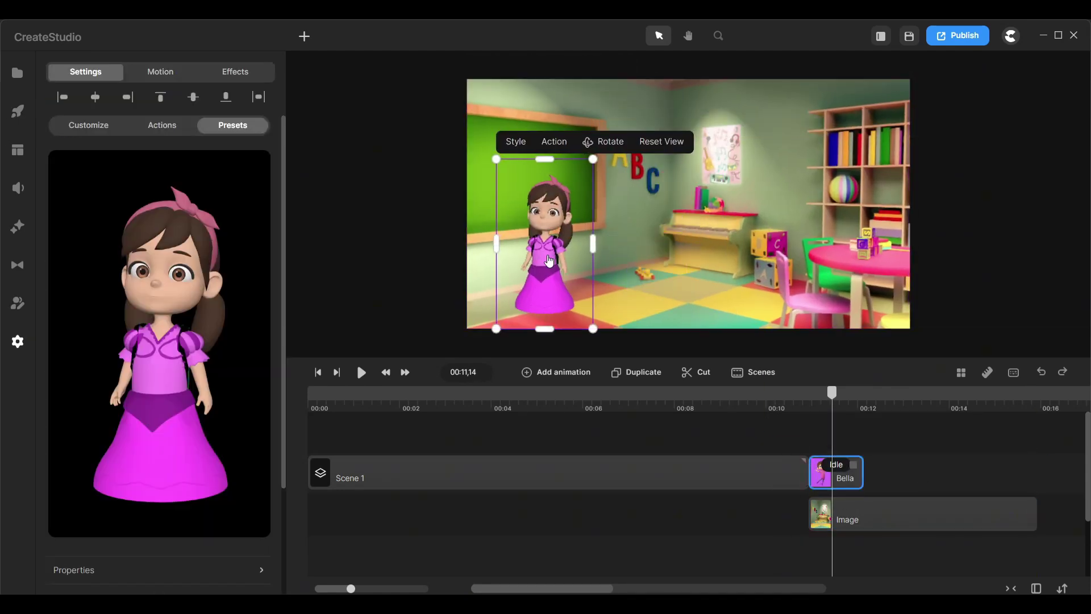
Step: Add the 3D character Danny with the red-hoodie preset, scale him down and reposition him in the classroom
{"action": "left_click", "coordinate": [17, 303]}
{"action": "left_click_drag", "start_coordinate": [151, 308], "coordinate": [832, 435]}
{"action": "left_click", "coordinate": [691, 227]}
{"action": "left_click", "coordinate": [159, 341]}
{"action": "left_click_drag", "start_coordinate": [750, 93], "coordinate": [707, 170]}
{"action": "left_click_drag", "start_coordinate": [685, 227], "coordinate": [635, 230]}
Step: Add the 3D character Lenka between Bella and Danny, and turn Danny to face them
{"action": "left_click", "coordinate": [17, 302]}
{"action": "left_click", "coordinate": [220, 292]}
{"action": "left_click", "coordinate": [704, 159]}
{"action": "left_click_drag", "start_coordinate": [731, 233], "coordinate": [654, 246]}
{"action": "left_click", "coordinate": [779, 140]}
{"action": "left_click", "coordinate": [655, 245]}
{"action": "left_click", "coordinate": [650, 224], "text": "shift"}
{"action": "left_click", "coordinate": [649, 224]}
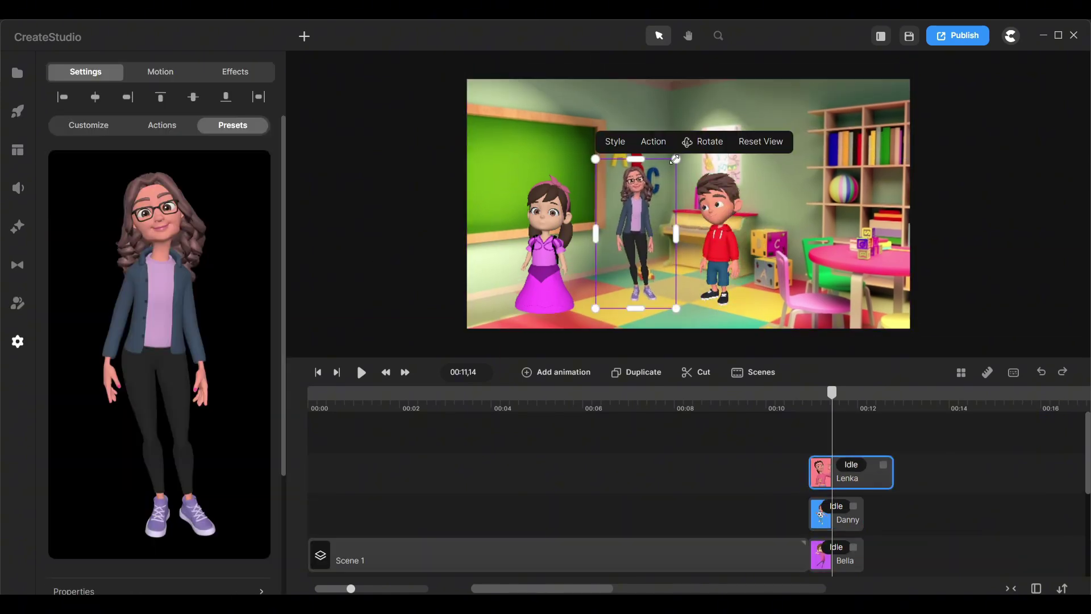
Step: Enlarge Lenka slightly, rotate Bella to face the other characters and set the playhead to 00:11,09
{"action": "left_click_drag", "start_coordinate": [595, 159], "coordinate": [587, 142]}
{"action": "left_click", "coordinate": [544, 245]}
{"action": "left_click", "coordinate": [602, 142]}
{"action": "left_click_drag", "start_coordinate": [544, 245], "coordinate": [586, 245]}
{"action": "mouse_move", "coordinate": [832, 393]}
{"action": "left_mouse_down"}
{"action": "mouse_move", "coordinate": [800, 392]}
{"action": "mouse_move", "coordinate": [824, 392]}
{"action": "left_mouse_up"}
Step: Assign the actions Talking to Lenka, Listening To Another Character to Danny and Thinking to Bella
{"action": "left_click", "coordinate": [632, 227]}
{"action": "left_click", "coordinate": [353, 174]}
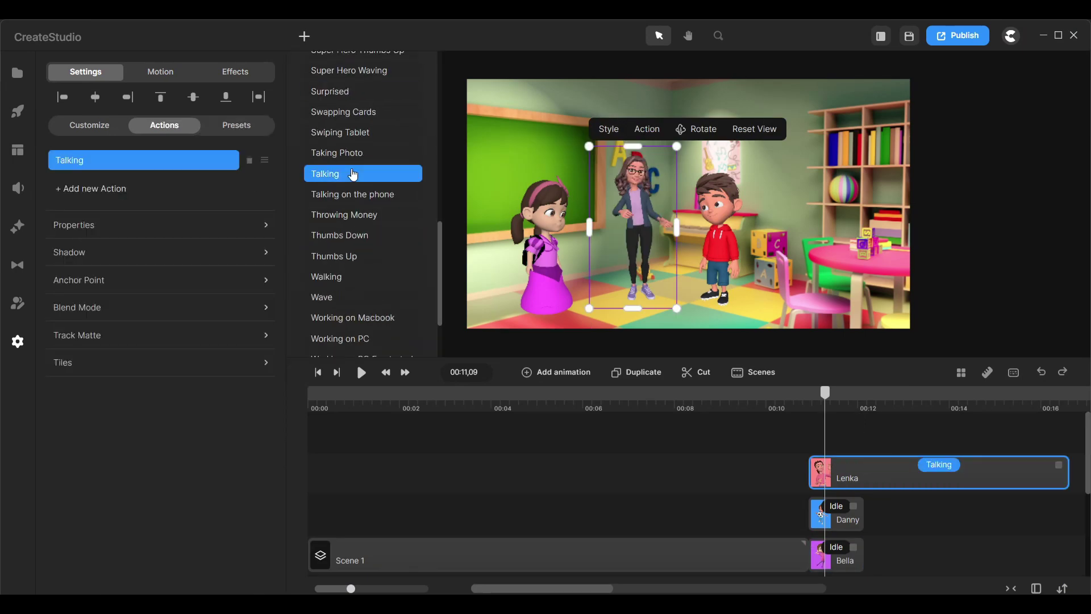
{"action": "left_click", "coordinate": [719, 238]}
{"action": "left_click", "coordinate": [358, 202]}
{"action": "left_click", "coordinate": [544, 245]}
{"action": "left_click", "coordinate": [355, 318]}
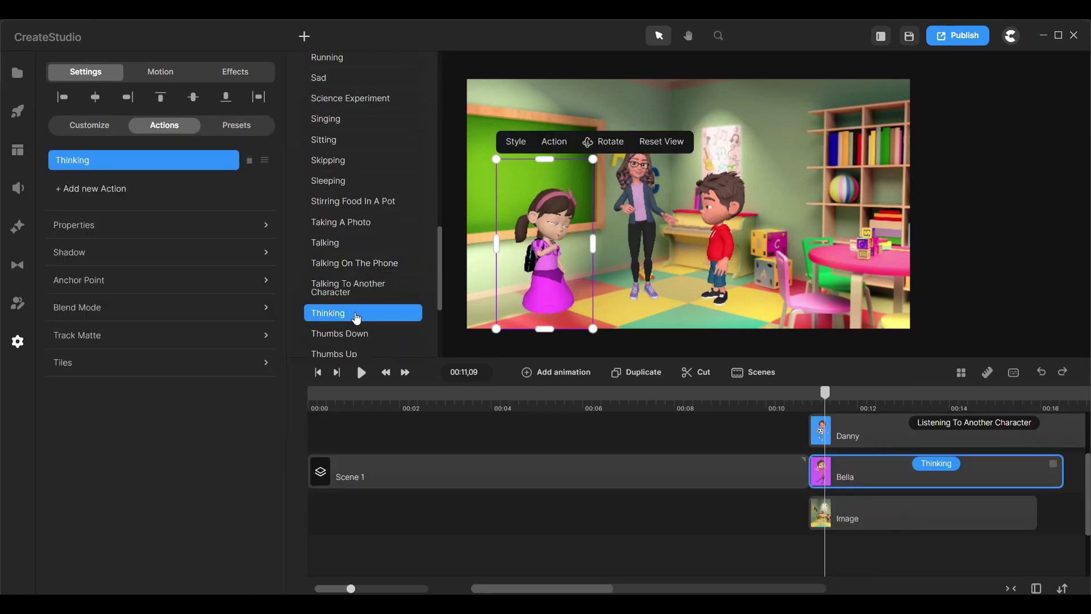
Step: Bring Toby's line "Let's start with the color red! Can you name these red things?" from ChatGPT into an AI speech named Toby 2
{"action": "left_click", "coordinate": [17, 188]}
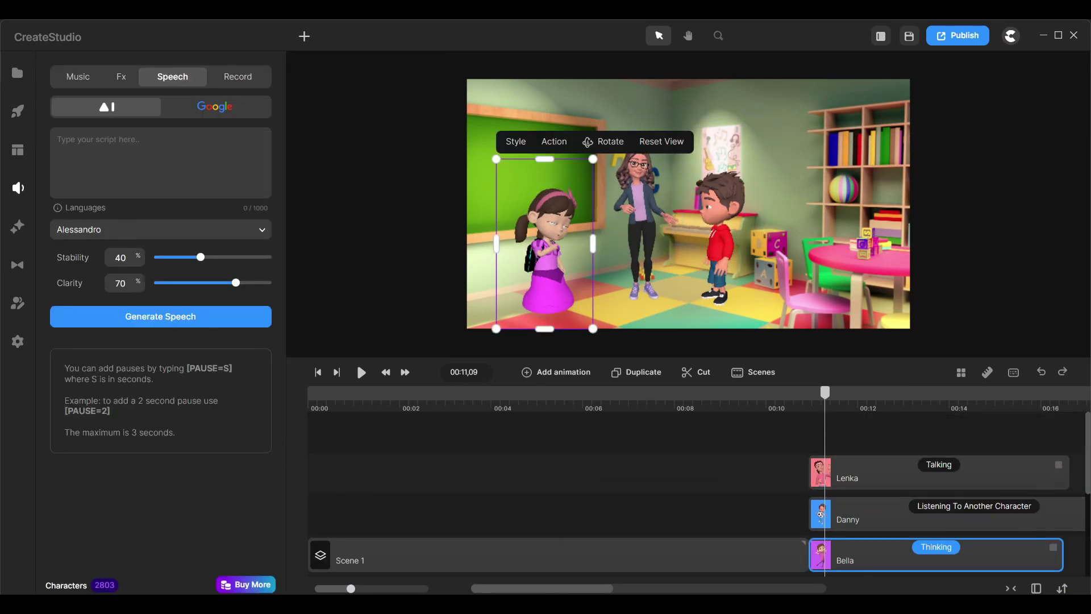
{"action": "key", "text": "alt+Tab"}
{"action": "left_click_drag", "start_coordinate": [479, 317], "coordinate": [337, 318]}
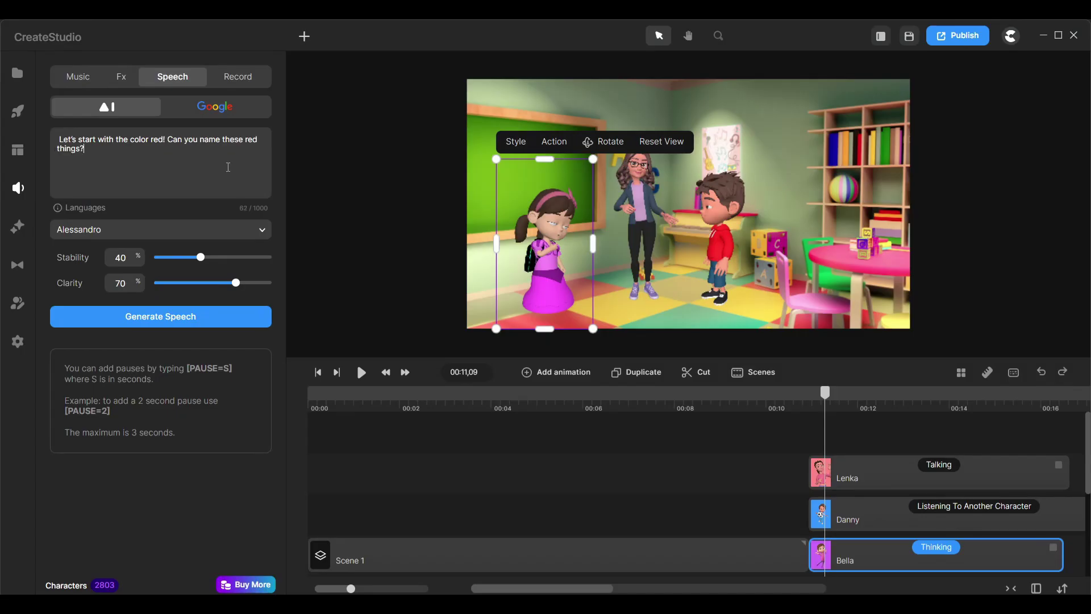
{"action": "left_click", "coordinate": [202, 229]}
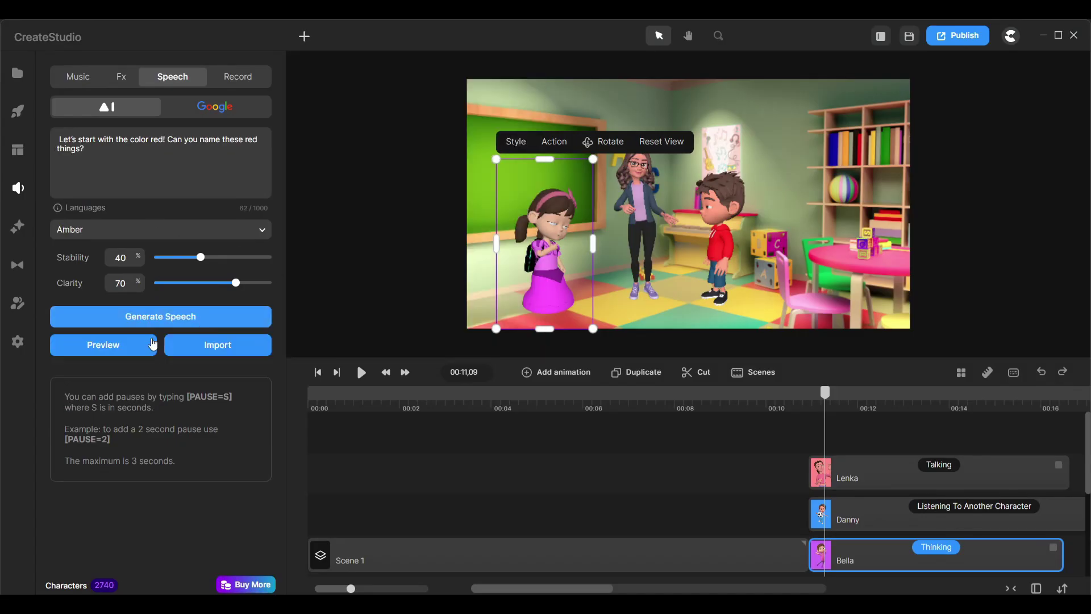
{"action": "left_click", "coordinate": [202, 345]}
{"action": "scroll", "coordinate": [928, 542], "scroll_direction": "down", "scroll_amount": 3}
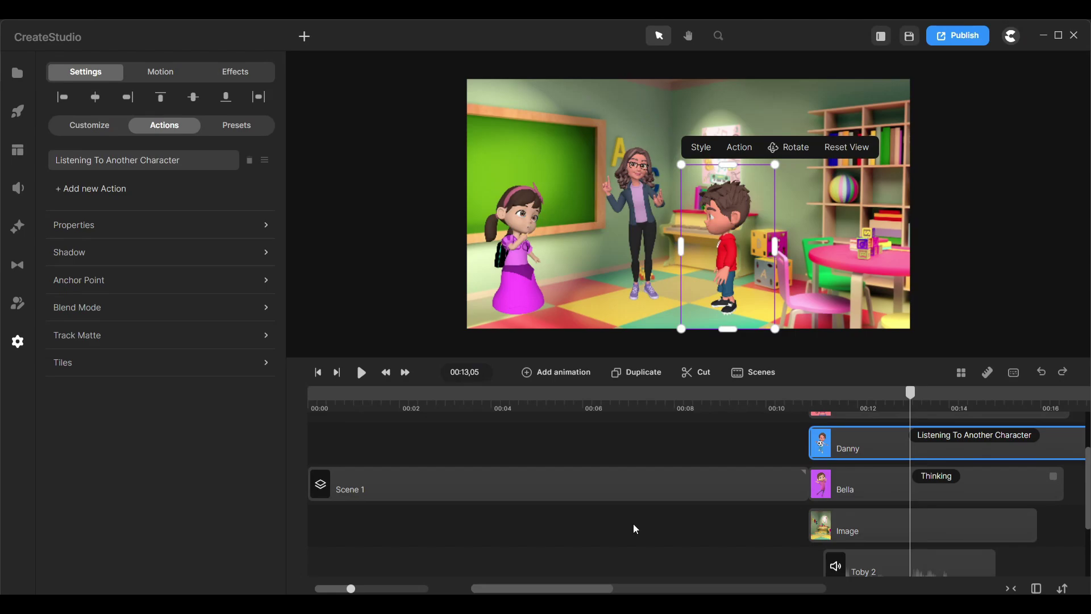
Step: Add Max's AI speech as Max 1 after Toby 2 and extend the characters' action sequences for the dialogue
{"action": "left_click", "coordinate": [18, 187]}
{"action": "left_click", "coordinate": [118, 227]}
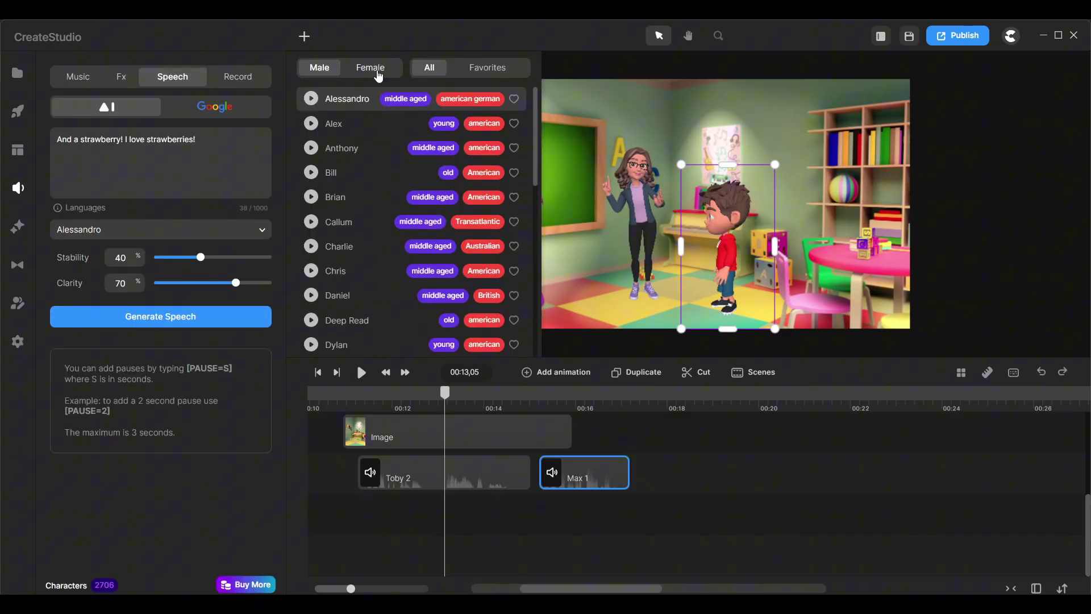
{"action": "left_click", "coordinate": [377, 76]}
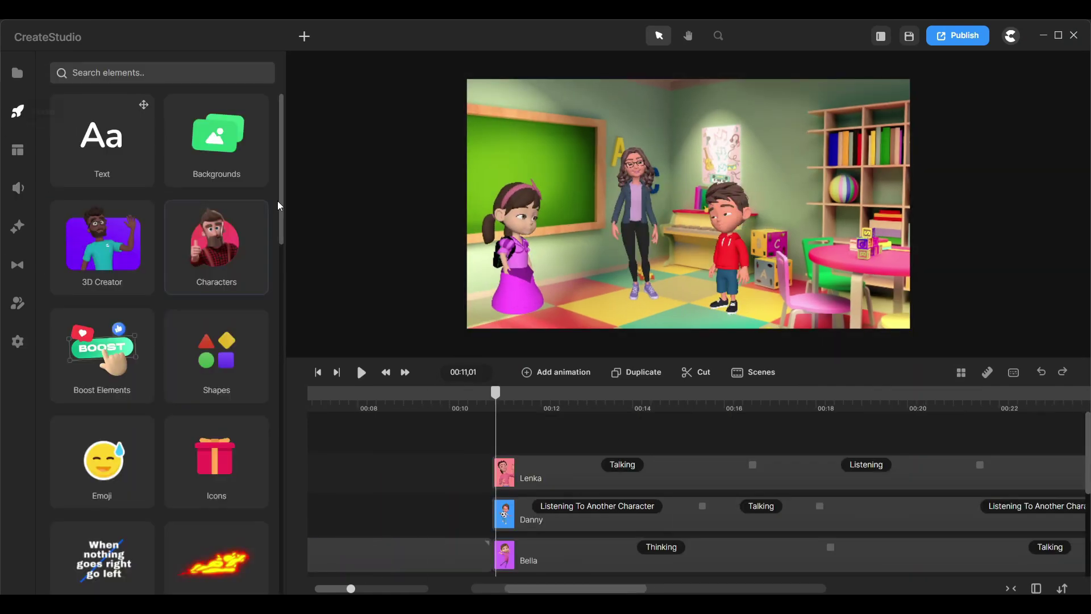
{"action": "scroll", "coordinate": [102, 353], "scroll_direction": "down", "scroll_amount": 3}
{"action": "scroll", "coordinate": [105, 356], "scroll_direction": "down", "scroll_amount": 10}
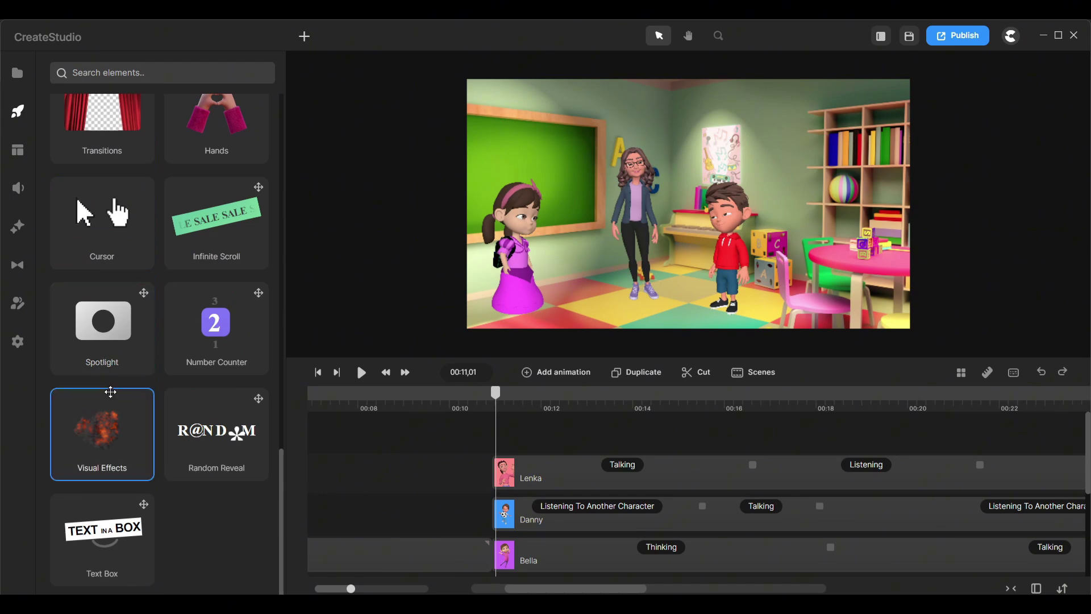
{"action": "scroll", "coordinate": [110, 391], "scroll_direction": "up", "scroll_amount": 10}
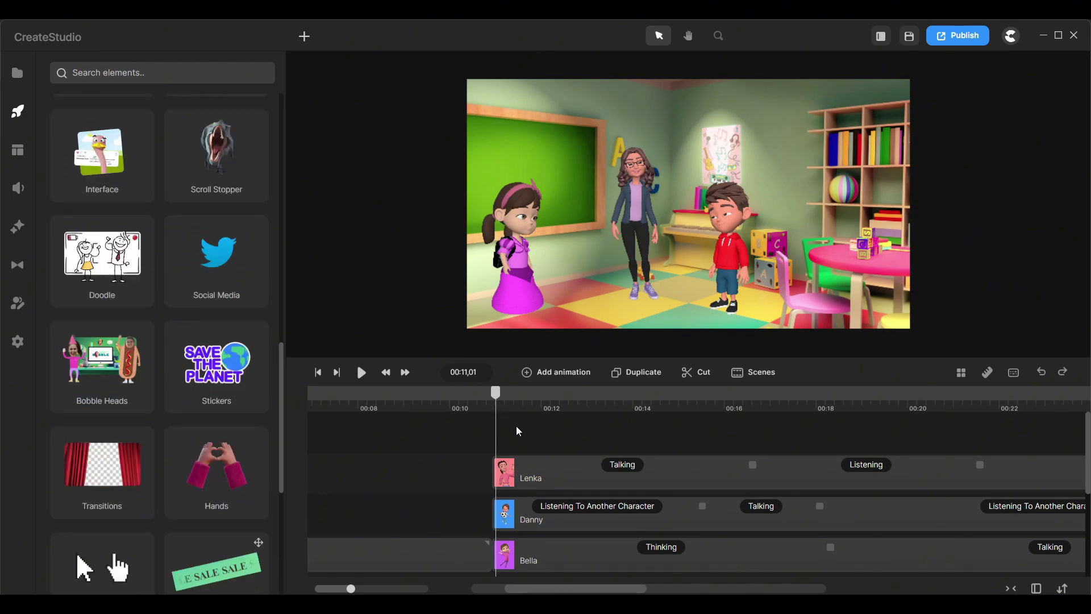
Step: Select all clips of the second classroom scene and combine them into a group named Scene 2
{"action": "left_click_drag", "start_coordinate": [514, 426], "coordinate": [787, 594]}
{"action": "right_click", "coordinate": [514, 387]}
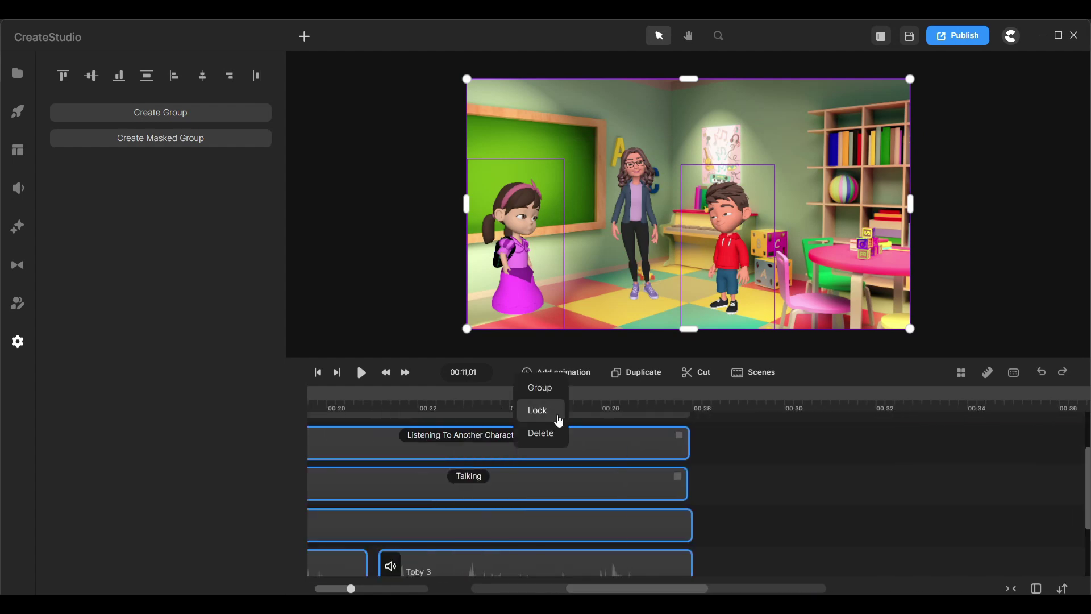
{"action": "left_click", "coordinate": [533, 393]}
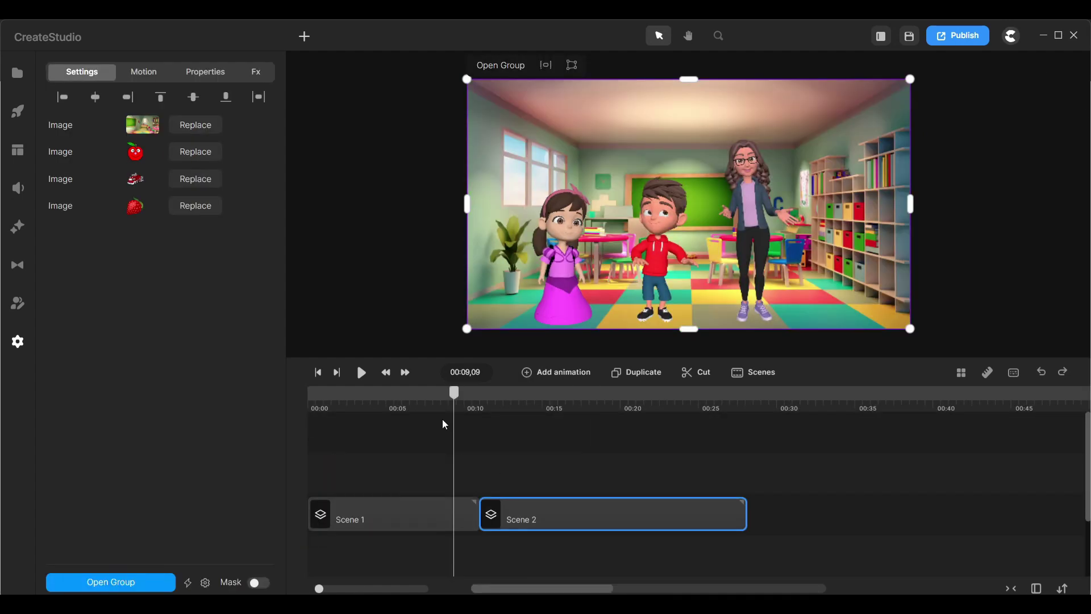
{"action": "left_click", "coordinate": [650, 417]}
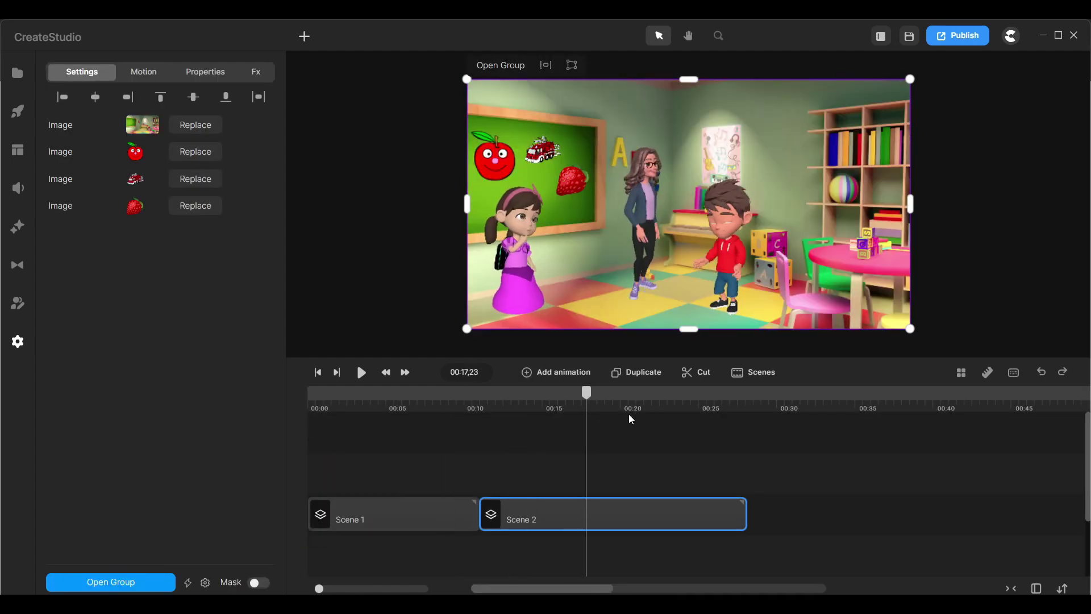
{"action": "left_click", "coordinate": [18, 111]}
{"action": "scroll", "coordinate": [259, 369], "scroll_direction": "up", "scroll_amount": 3}
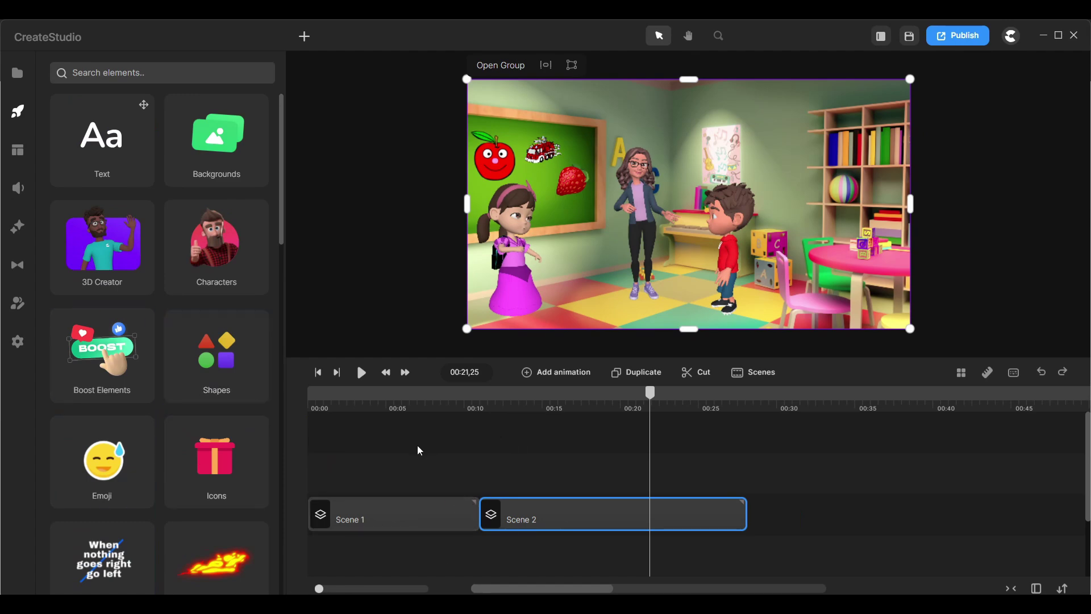
Step: Add the music track Born Again from the music library below the scenes, starting at 00:00
{"action": "left_click", "coordinate": [8, 196]}
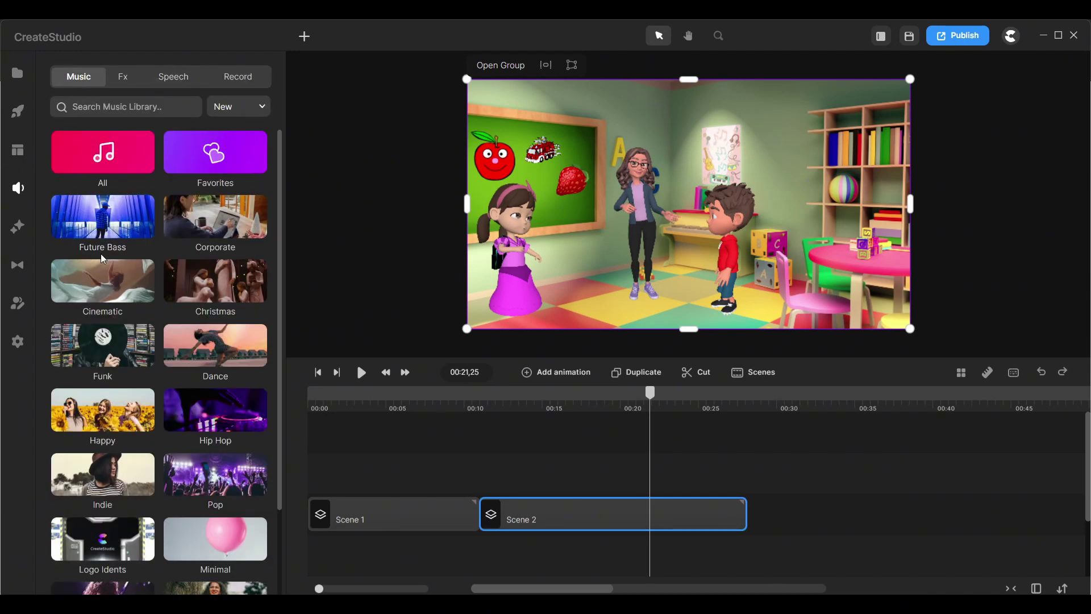
{"action": "left_click", "coordinate": [102, 256]}
{"action": "left_click", "coordinate": [67, 180]}
{"action": "left_click_drag", "start_coordinate": [132, 232], "coordinate": [330, 541]}
Step: Cut the Born Again track near the end of Scene 2 and delete the excess part
{"action": "left_click", "coordinate": [738, 407]}
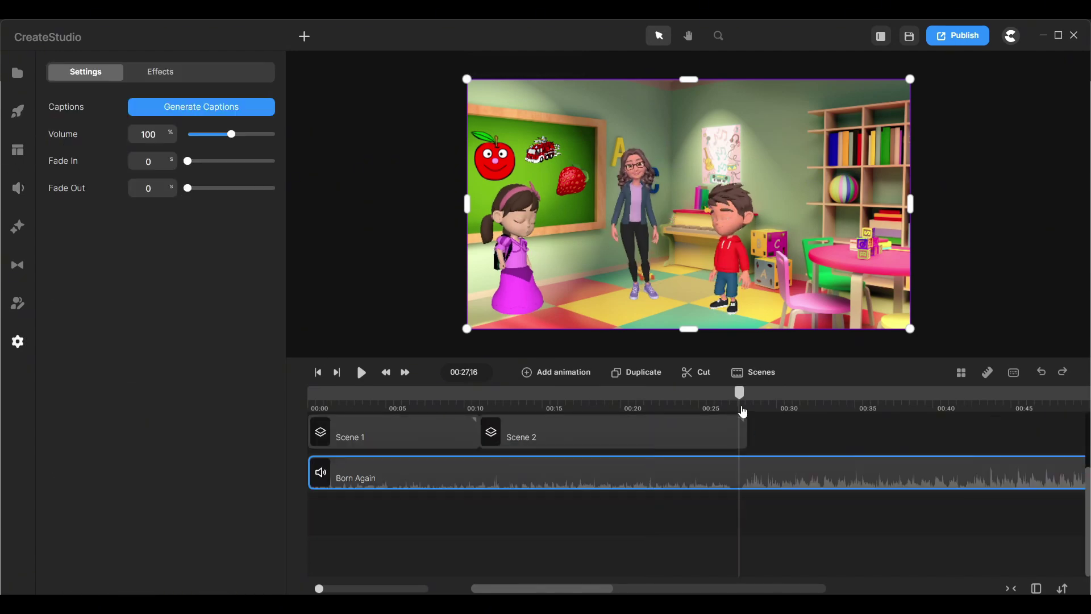
{"action": "left_click", "coordinate": [695, 373]}
{"action": "left_click", "coordinate": [796, 478]}
{"action": "key", "text": "Delete"}
{"action": "left_click", "coordinate": [709, 498]}
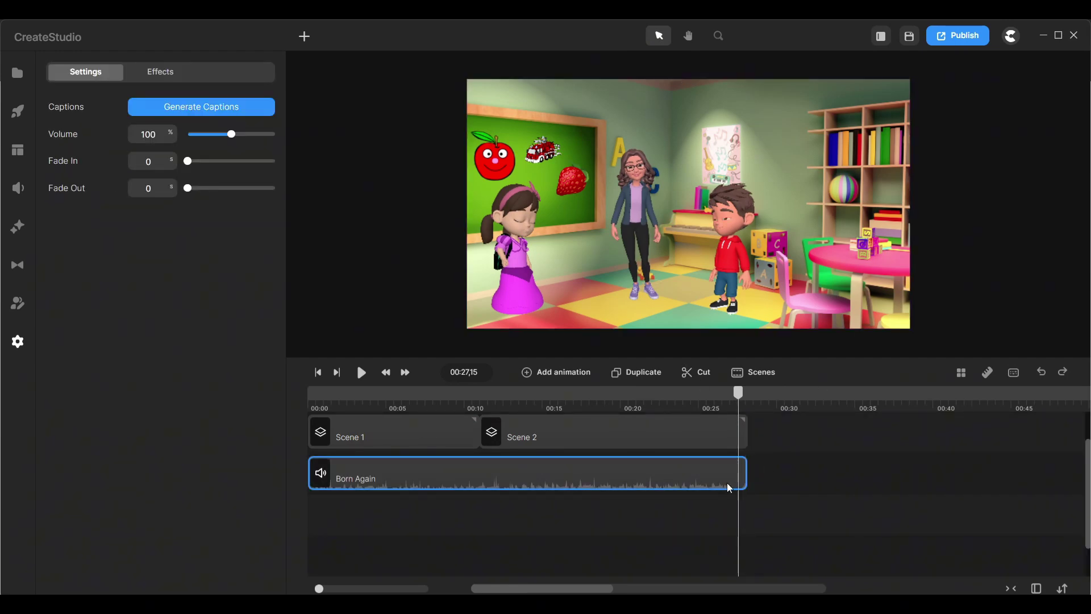
Step: Set the Born Again track's fade-out to 3.1 seconds and play the video from the start
{"action": "right_click", "coordinate": [730, 488]}
{"action": "left_click", "coordinate": [773, 353]}
{"action": "left_click_drag", "start_coordinate": [189, 190], "coordinate": [196, 191]}
{"action": "left_click", "coordinate": [360, 369]}
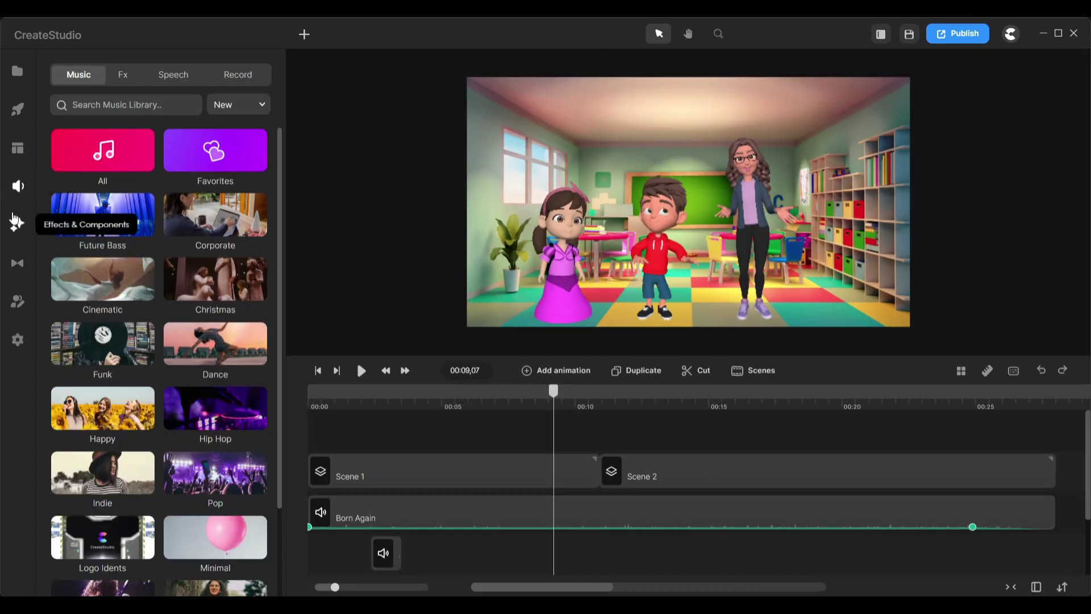
Step: Look through the effect components available for the video
{"action": "left_click", "coordinate": [18, 226]}
{"action": "left_click", "coordinate": [220, 74]}
{"action": "scroll", "coordinate": [159, 284], "scroll_direction": "down", "scroll_amount": 3}
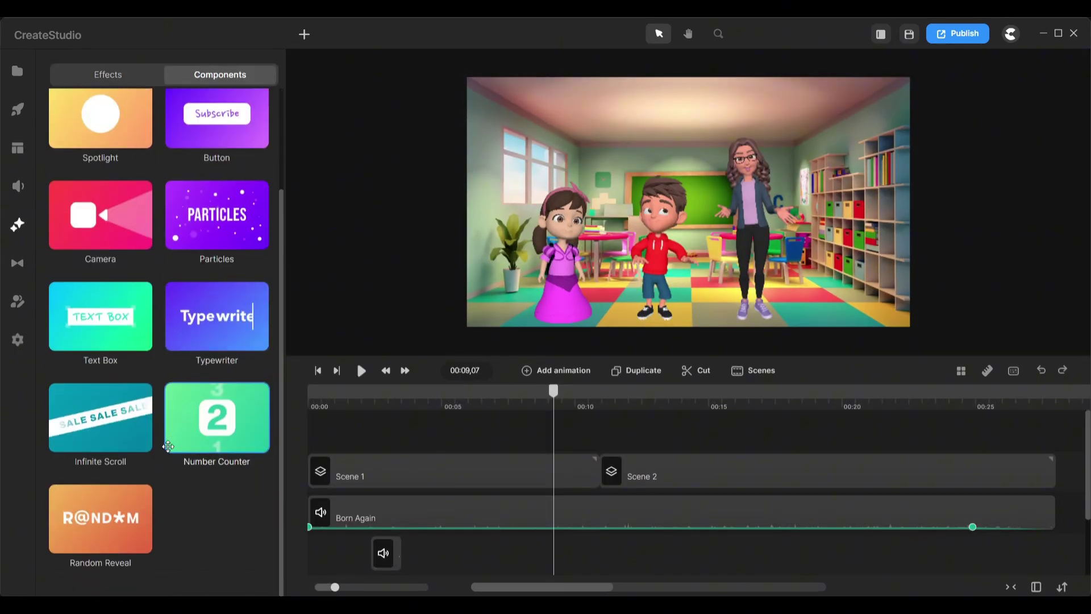
{"action": "scroll", "coordinate": [160, 284], "scroll_direction": "up", "scroll_amount": 3}
{"action": "left_click", "coordinate": [108, 77]}
{"action": "left_click", "coordinate": [220, 75]}
{"action": "scroll", "coordinate": [216, 353], "scroll_direction": "down", "scroll_amount": 5}
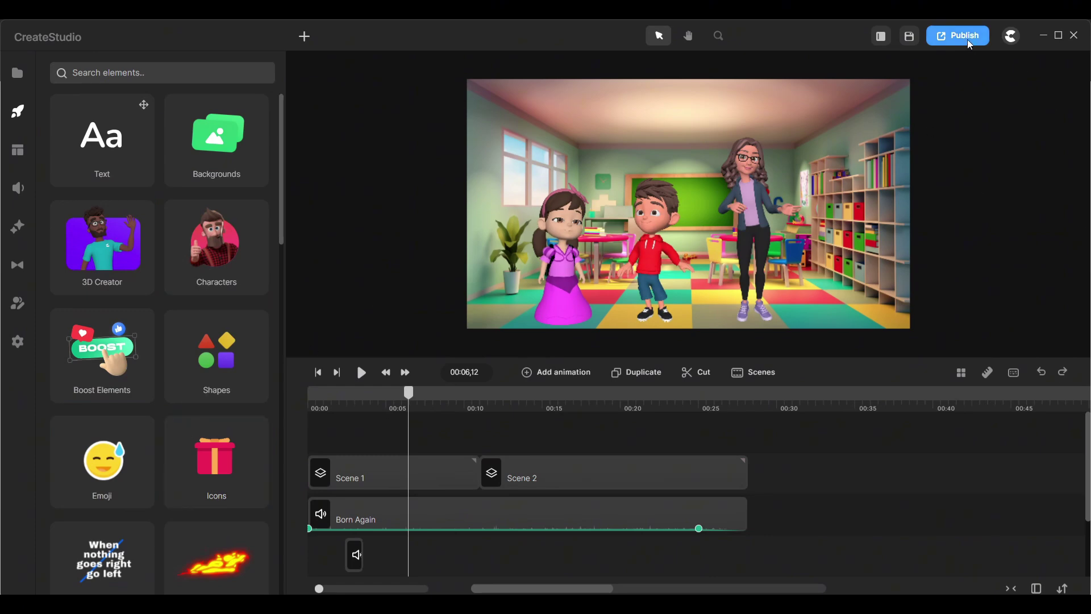
Step: Open the publishing settings for the finished video and show the render queue
{"action": "left_click", "coordinate": [968, 40]}
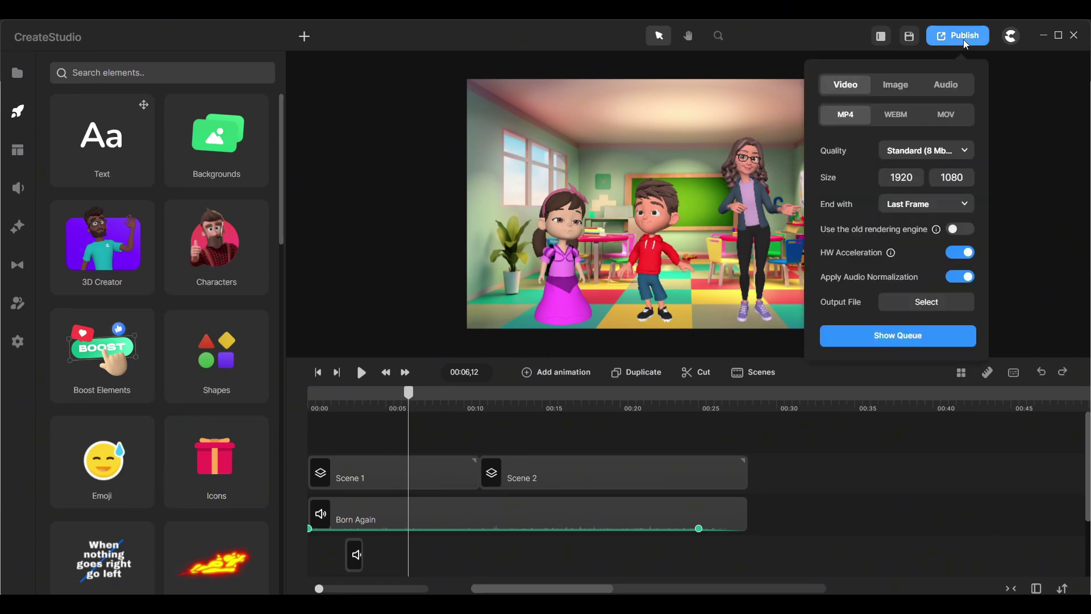
{"action": "left_click", "coordinate": [915, 341]}
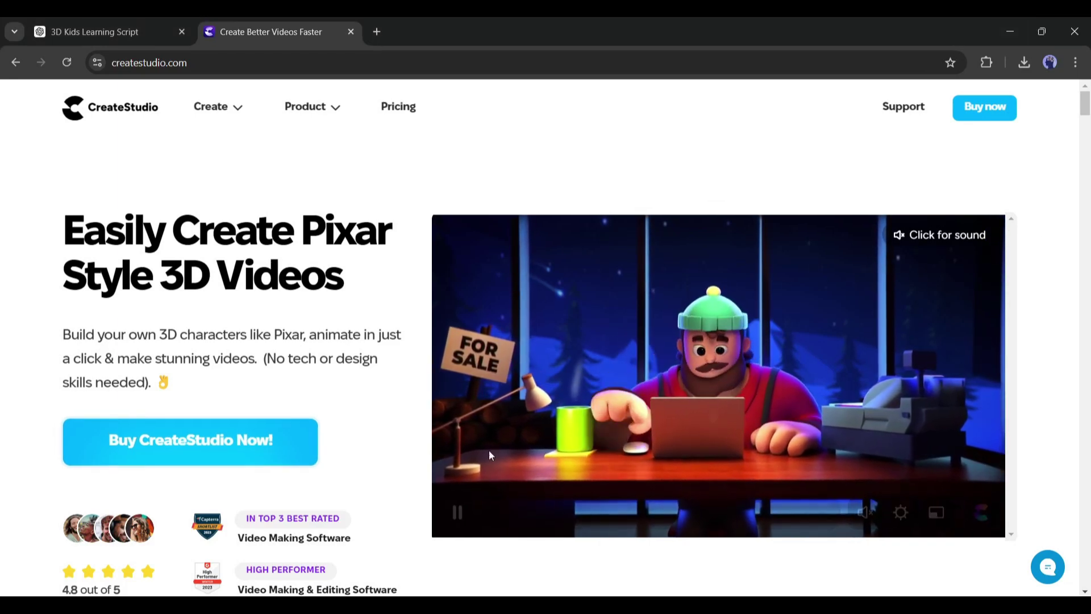
Step: Examine the CreateStudio home page in the browser for its 3D character, lip-sync, video style and motion design features
{"action": "scroll", "coordinate": [94, 323], "scroll_direction": "down", "scroll_amount": 6}
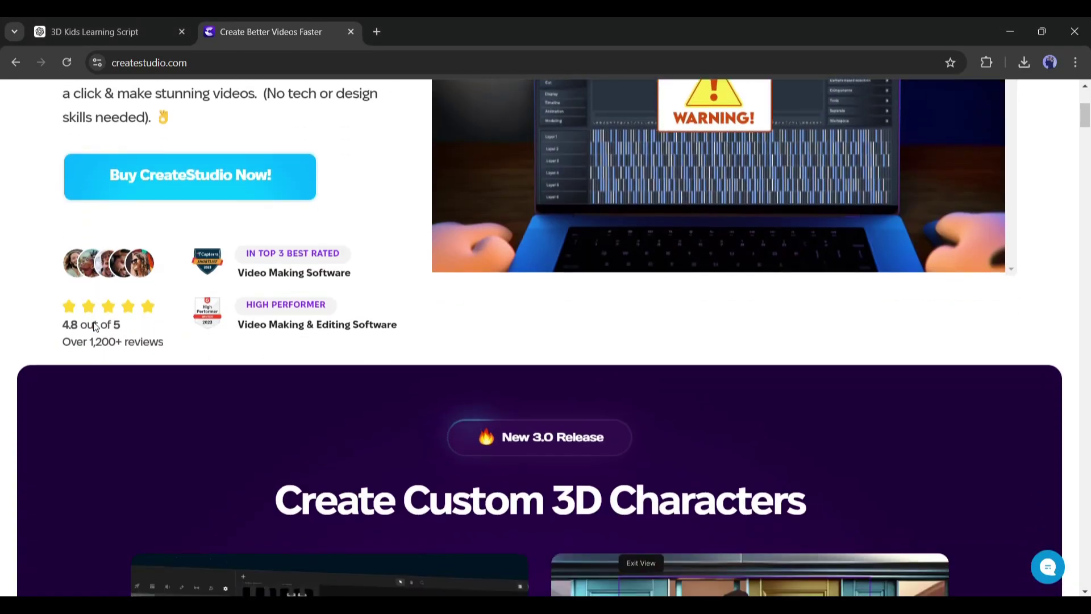
{"action": "scroll", "coordinate": [94, 322], "scroll_direction": "down", "scroll_amount": 3}
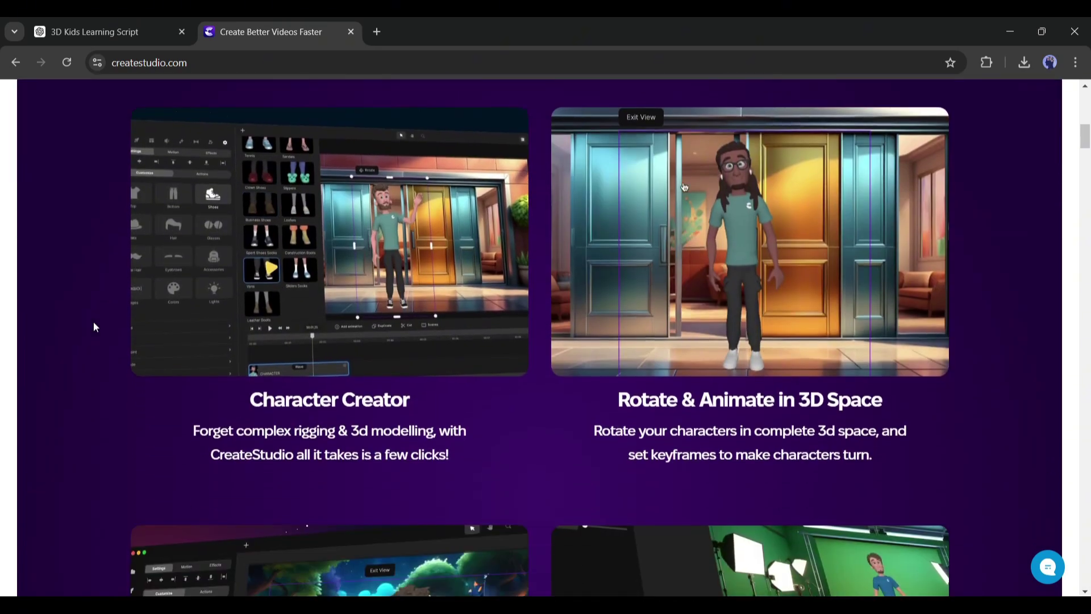
{"action": "scroll", "coordinate": [93, 323], "scroll_direction": "down", "scroll_amount": 7}
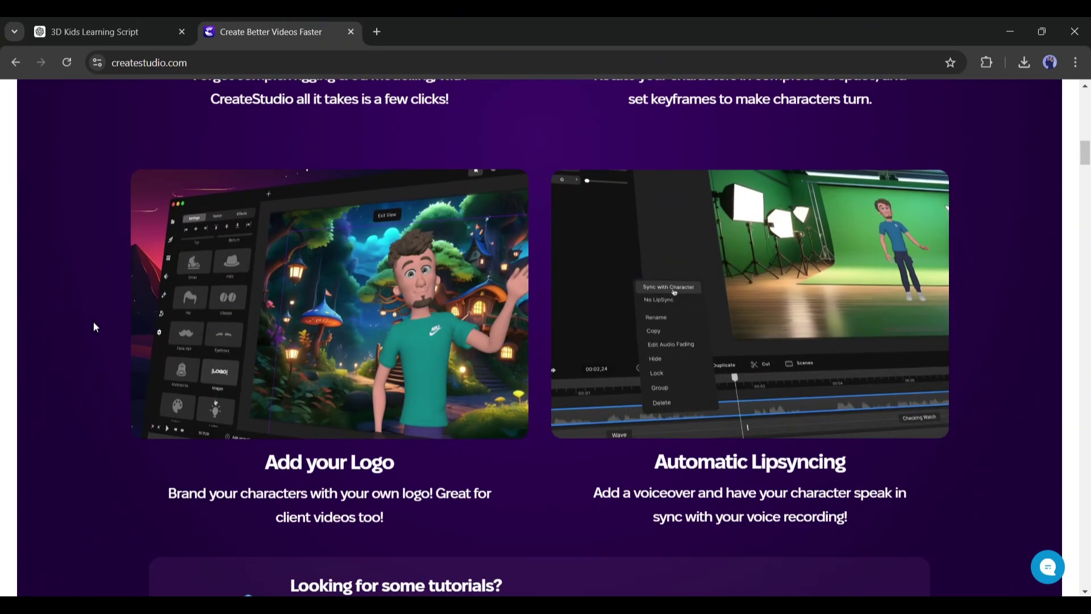
{"action": "scroll", "coordinate": [94, 321], "scroll_direction": "down", "scroll_amount": 15}
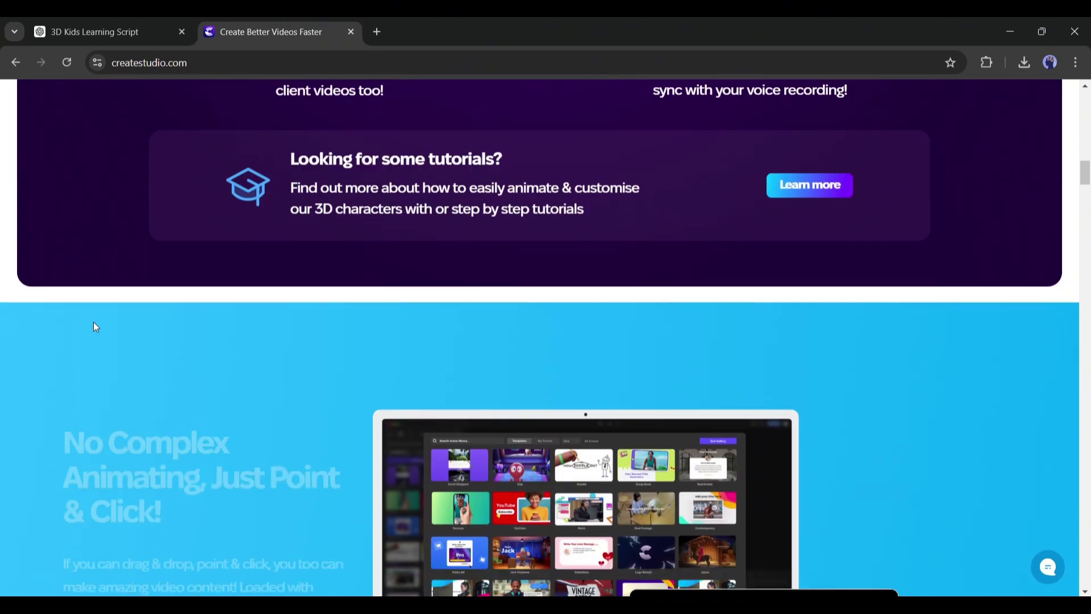
{"action": "scroll", "coordinate": [93, 322], "scroll_direction": "down", "scroll_amount": 6}
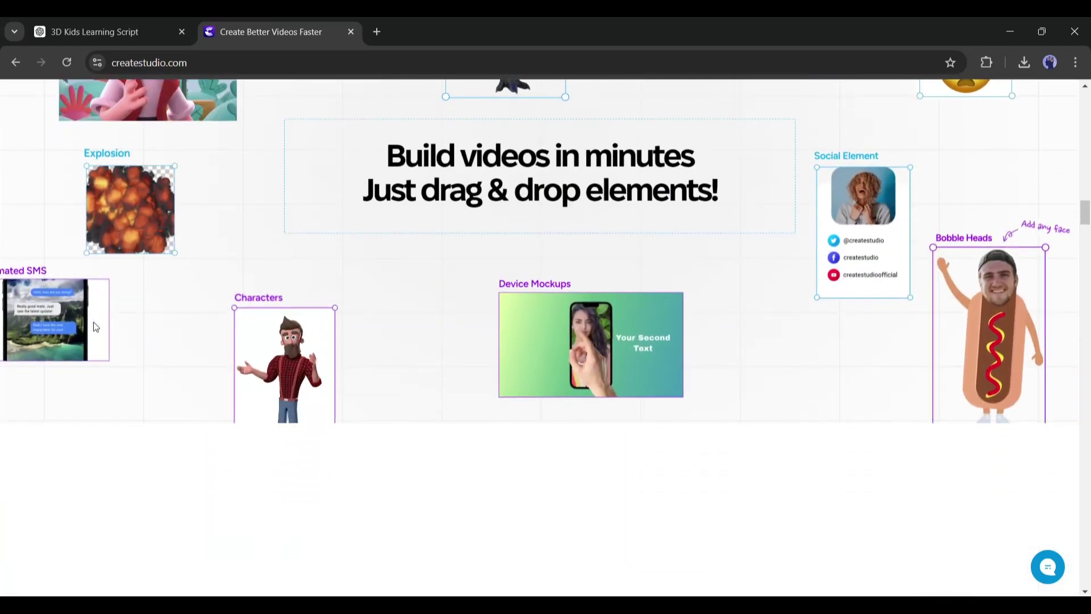
{"action": "scroll", "coordinate": [93, 322], "scroll_direction": "down", "scroll_amount": 8}
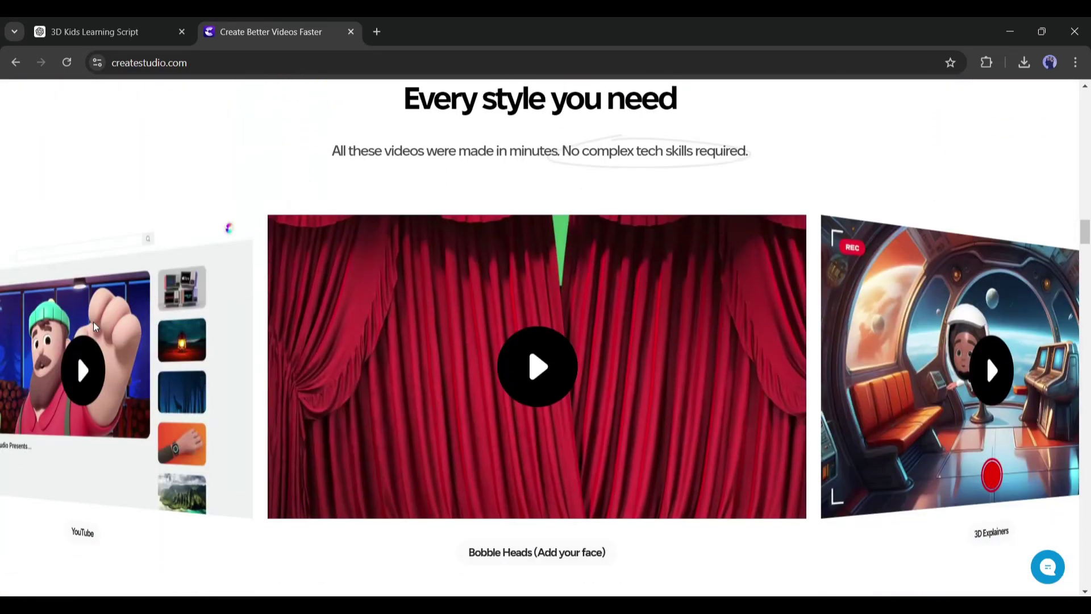
{"action": "scroll", "coordinate": [93, 321], "scroll_direction": "down", "scroll_amount": 20}
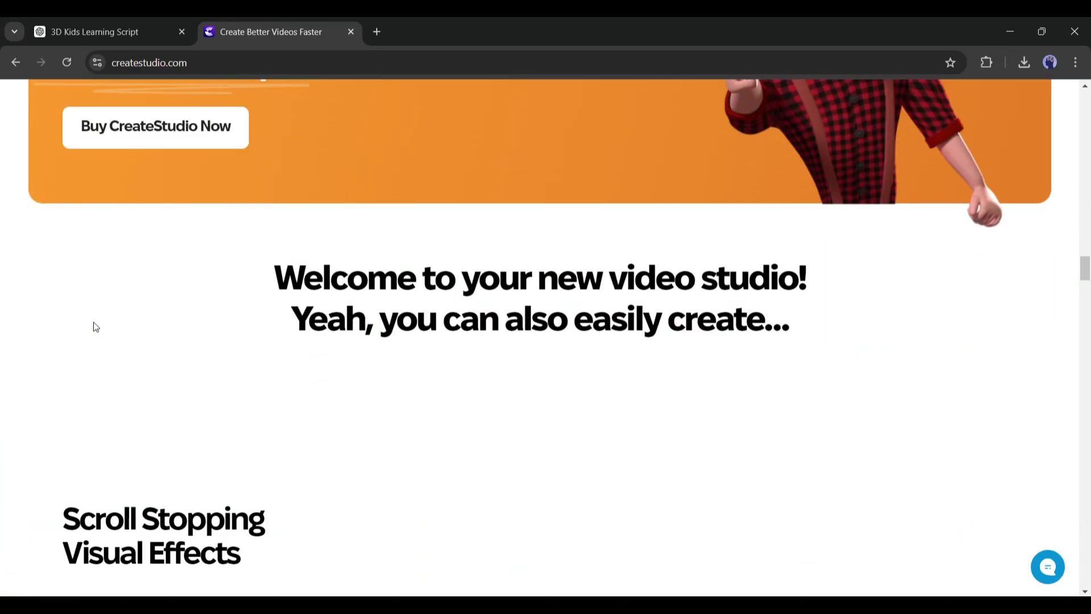
{"action": "scroll", "coordinate": [96, 326], "scroll_direction": "down", "scroll_amount": 19}
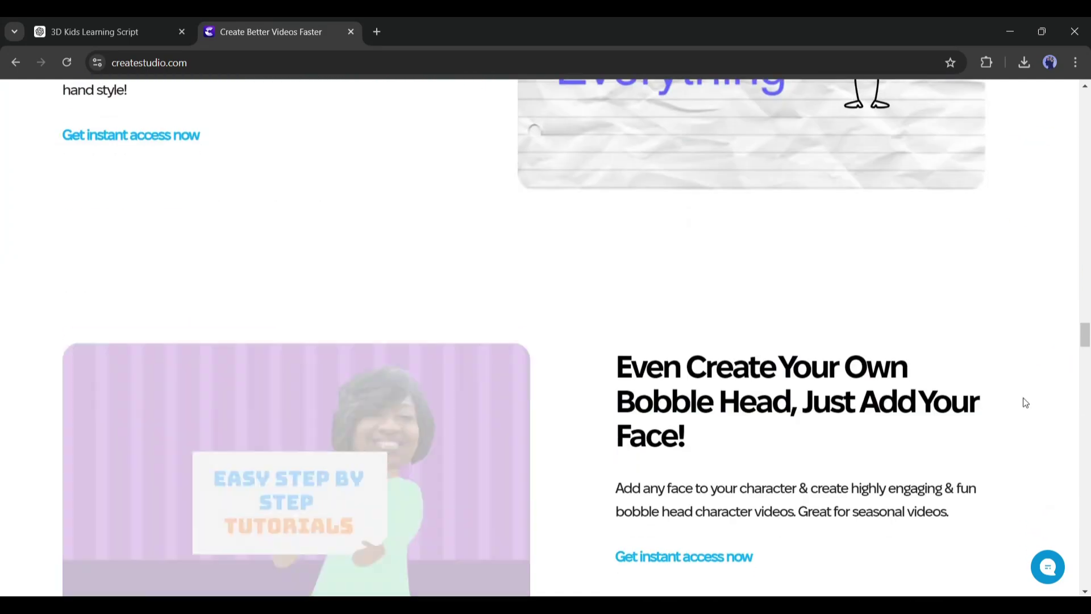
{"action": "scroll", "coordinate": [994, 358], "scroll_direction": "down", "scroll_amount": 10}
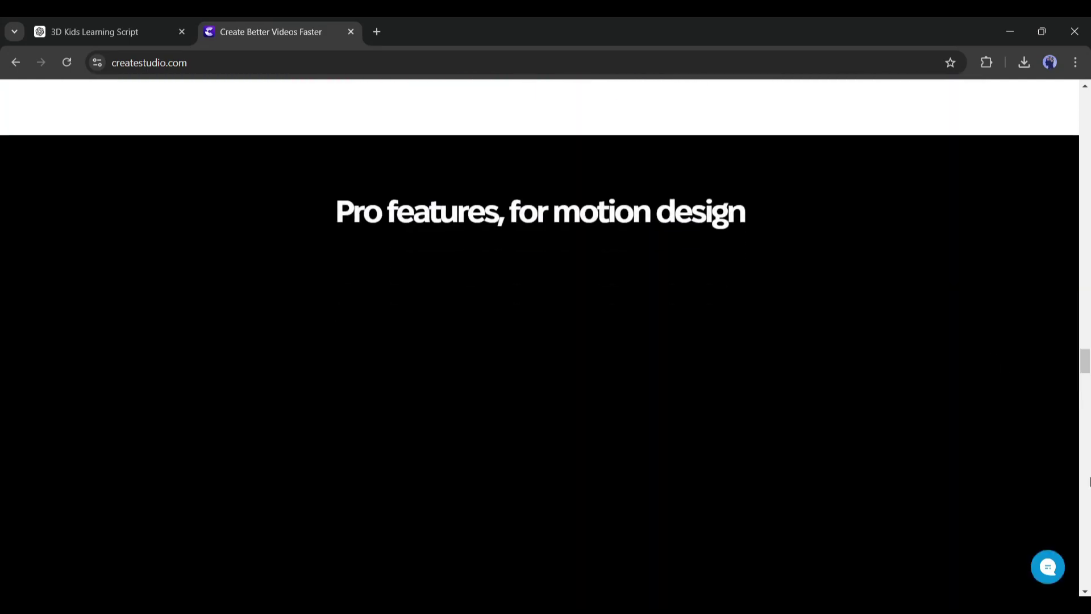